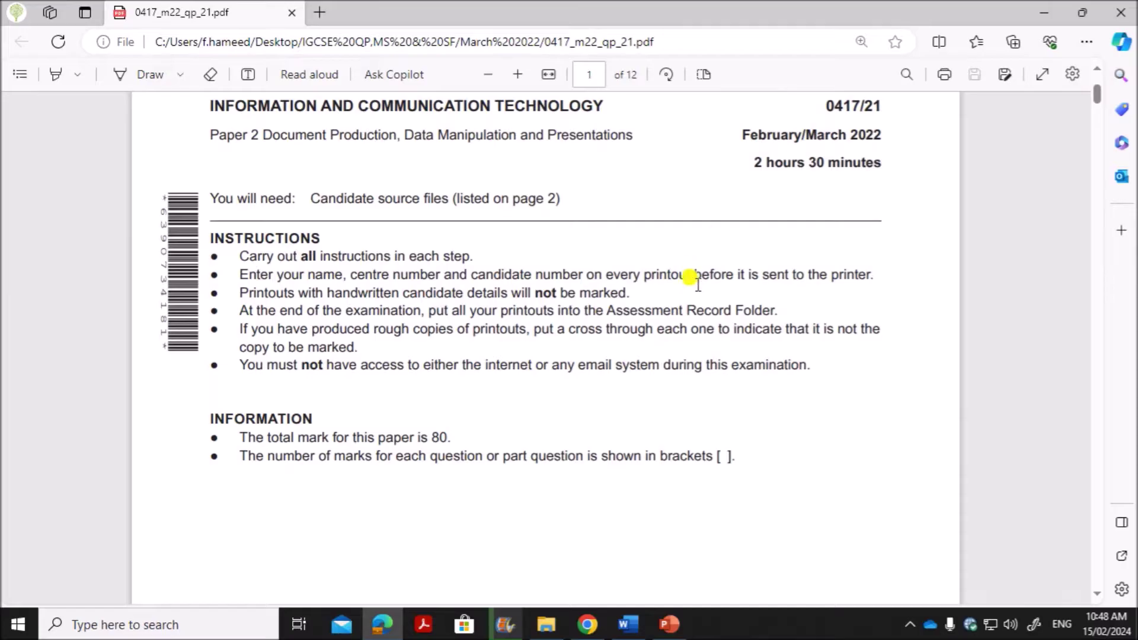
- Examine the exam paper's cover page, including the paper title and the candidate instructions
{"action": "scroll", "coordinate": [694, 296], "scroll_direction": "down", "scroll_amount": 1}
{"action": "scroll", "coordinate": [632, 285], "scroll_direction": "up", "scroll_amount": 4}
{"action": "left_click_drag", "start_coordinate": [541, 300], "coordinate": [633, 301]}
{"action": "scroll", "coordinate": [752, 397], "scroll_direction": "down", "scroll_amount": 3}
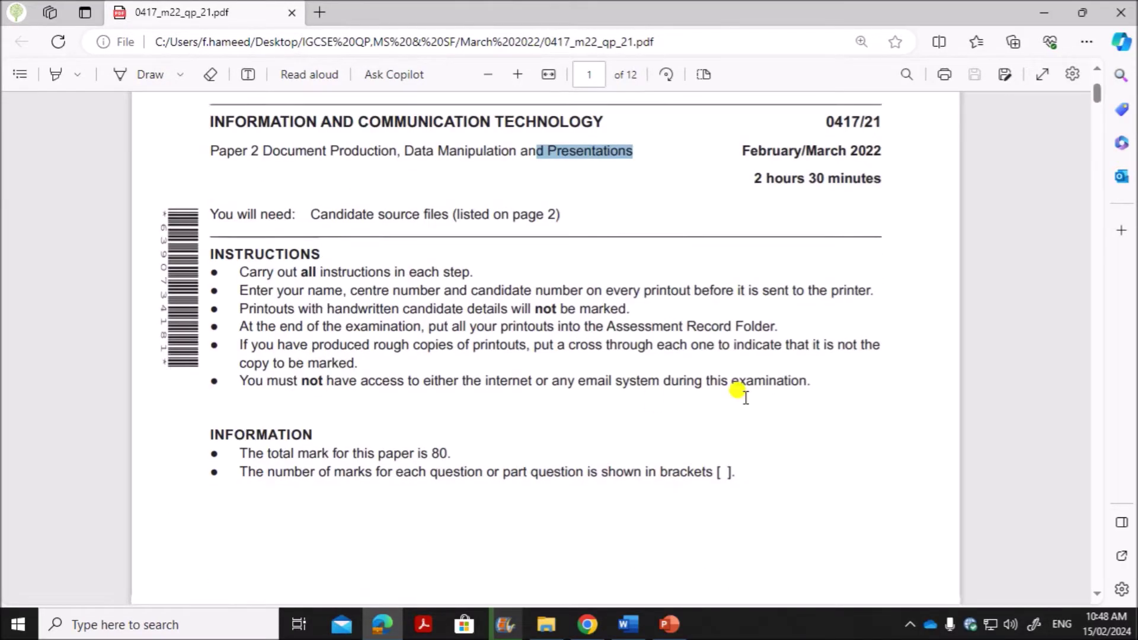
{"action": "left_click", "coordinate": [308, 150]}
{"action": "left_click_drag", "start_coordinate": [303, 142], "coordinate": [498, 140]}
{"action": "scroll", "coordinate": [590, 359], "scroll_direction": "down", "scroll_amount": 1}
- Find Task 6 – Presentation in the exam paper and read its introduction and the start of question 23
{"action": "scroll", "coordinate": [590, 358], "scroll_direction": "down", "scroll_amount": 20}
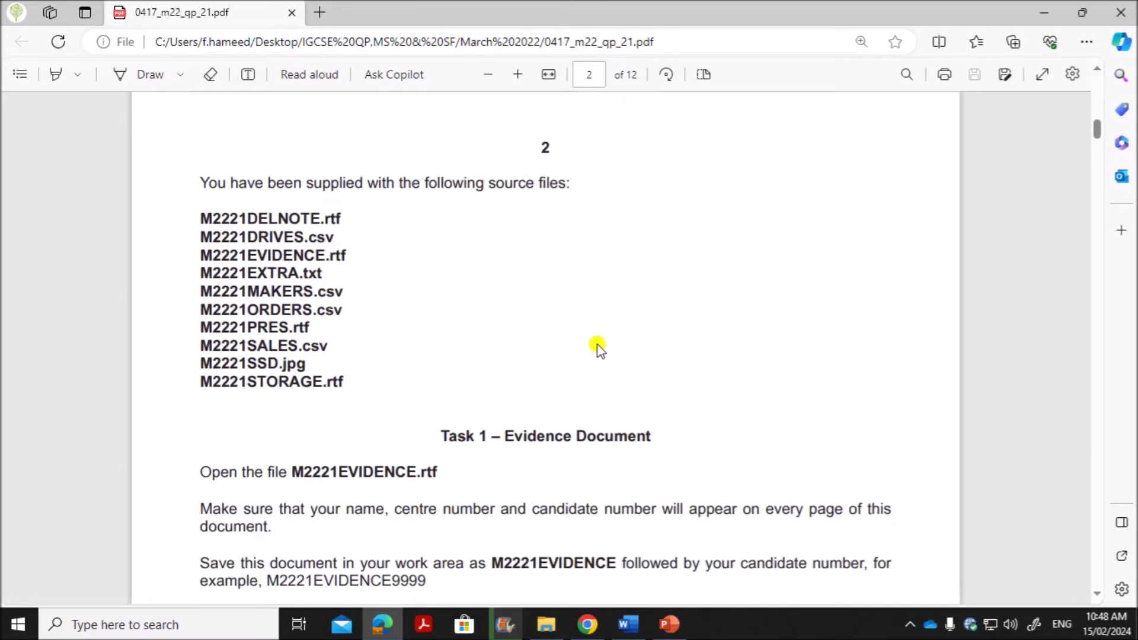
{"action": "scroll", "coordinate": [617, 399], "scroll_direction": "down", "scroll_amount": 20}
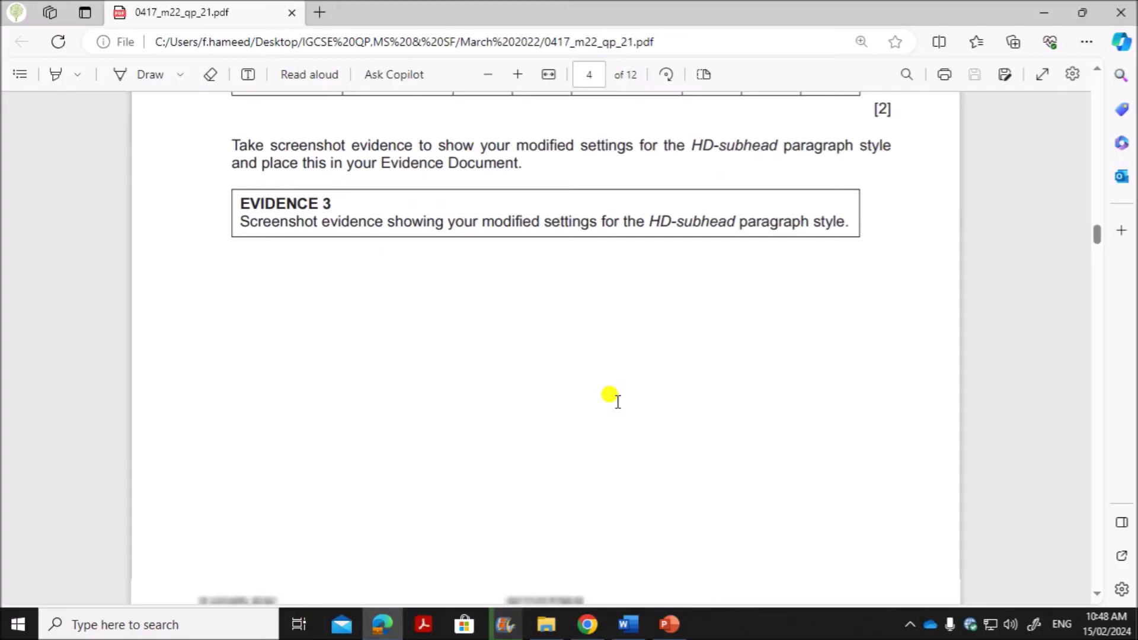
{"action": "scroll", "coordinate": [615, 409], "scroll_direction": "down", "scroll_amount": 12}
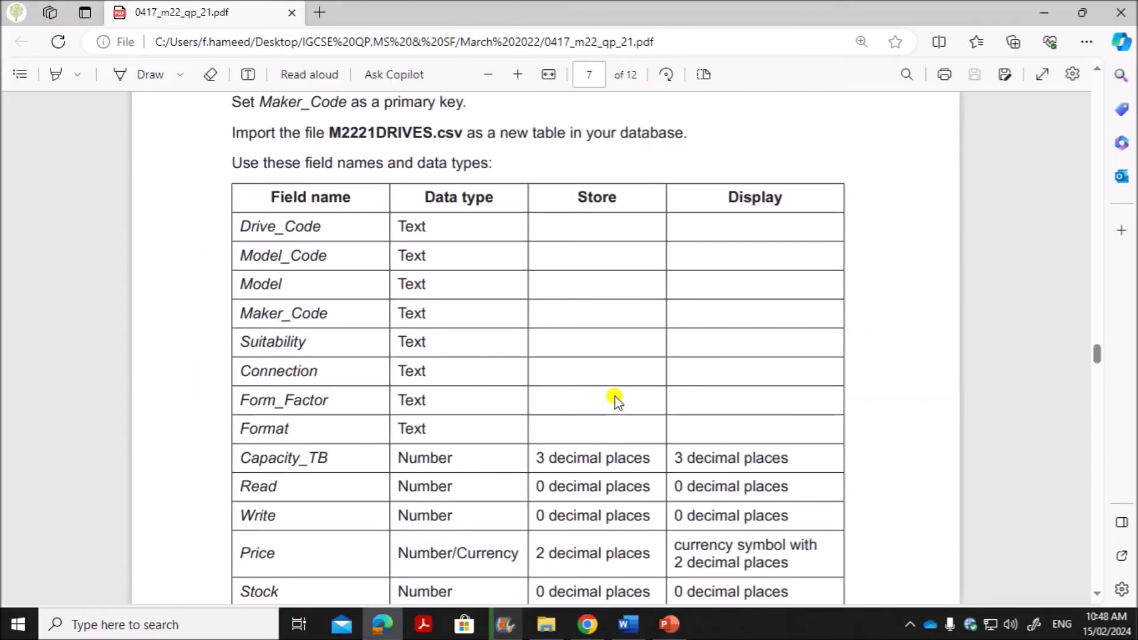
{"action": "left_click_drag", "start_coordinate": [1090, 377], "coordinate": [1134, 515]}
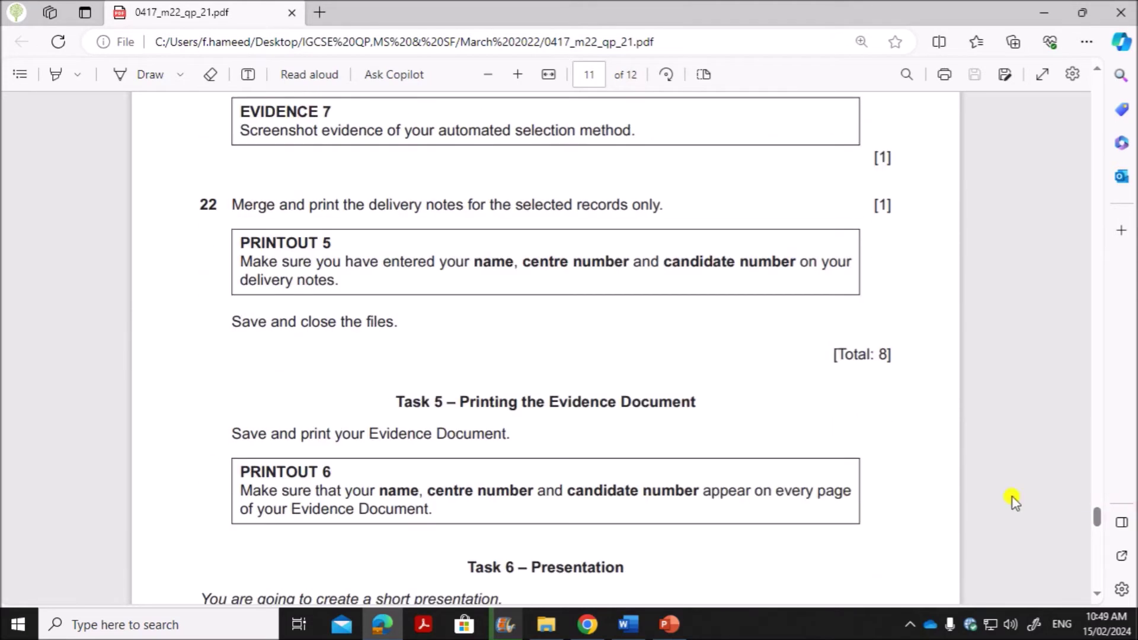
{"action": "scroll", "coordinate": [1012, 500], "scroll_direction": "down", "scroll_amount": 6}
{"action": "scroll", "coordinate": [532, 308], "scroll_direction": "up", "scroll_amount": 1}
{"action": "scroll", "coordinate": [532, 309], "scroll_direction": "down", "scroll_amount": 2}
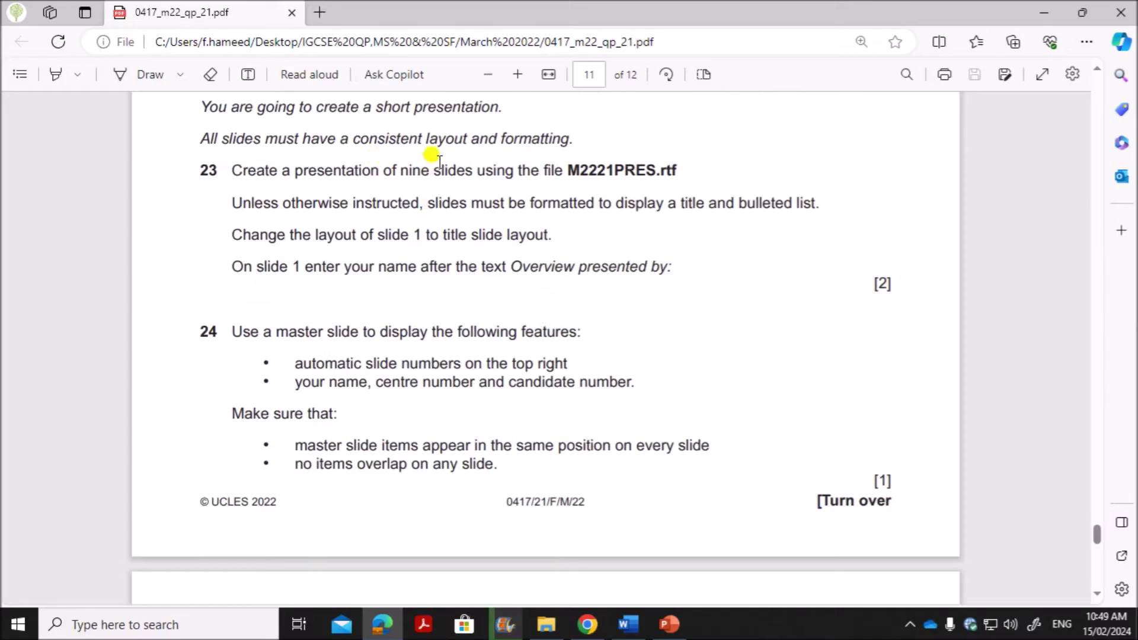
{"action": "left_click_drag", "start_coordinate": [271, 142], "coordinate": [570, 138]}
{"action": "left_click_drag", "start_coordinate": [304, 170], "coordinate": [617, 169]}
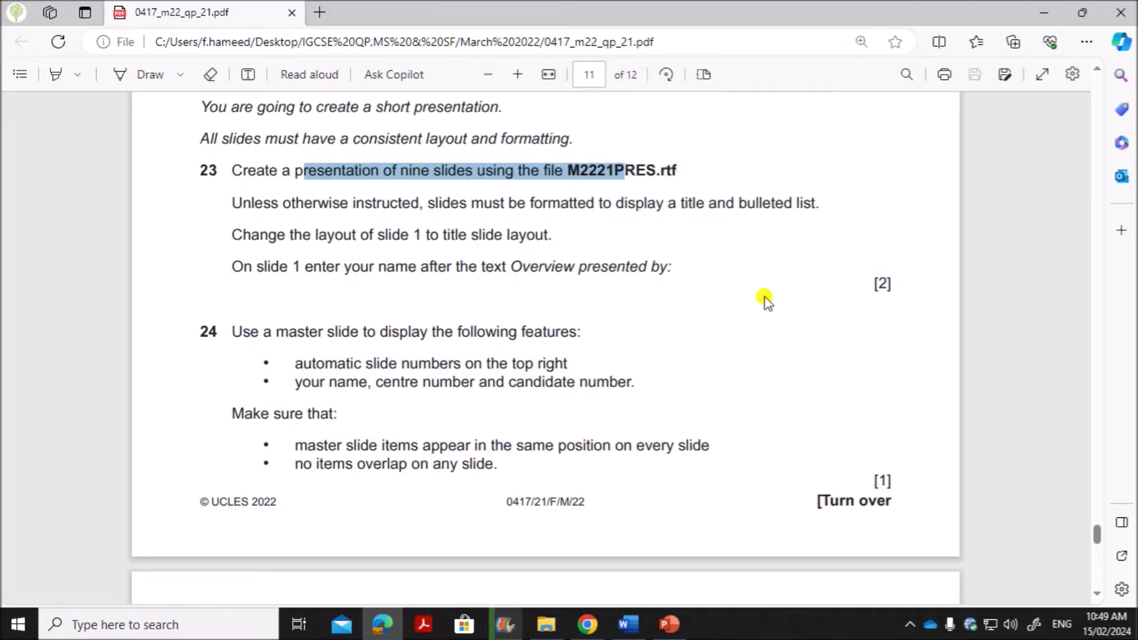
- Create a blank presentation in PowerPoint, and recheck the source file name in question 23 of the exam PDF
{"action": "left_click", "coordinate": [665, 625]}
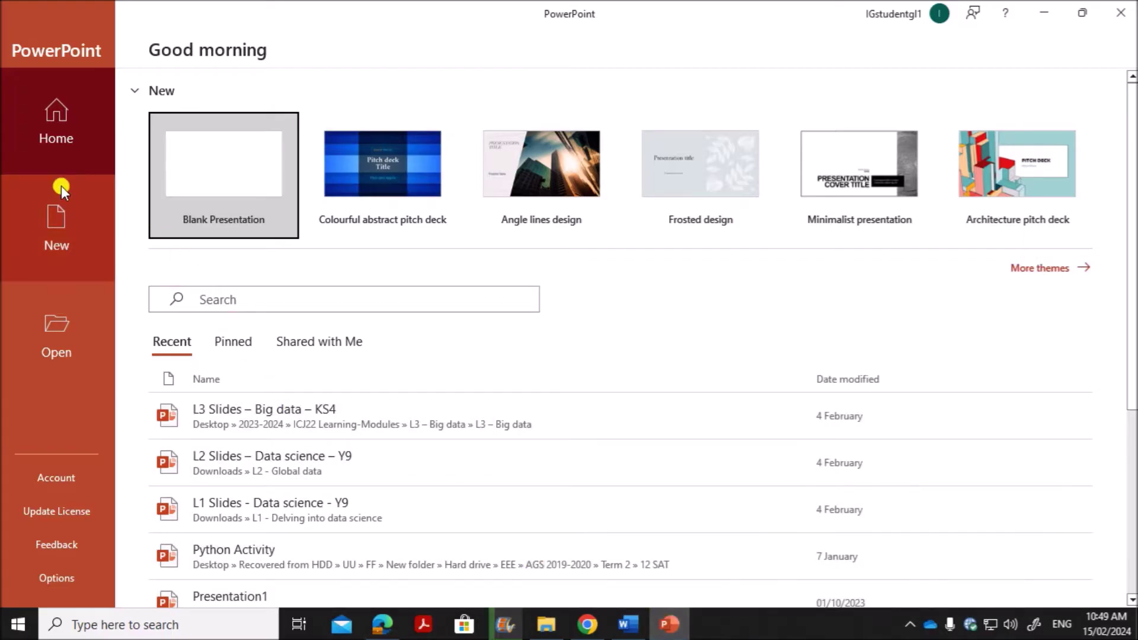
{"action": "left_click", "coordinate": [187, 191]}
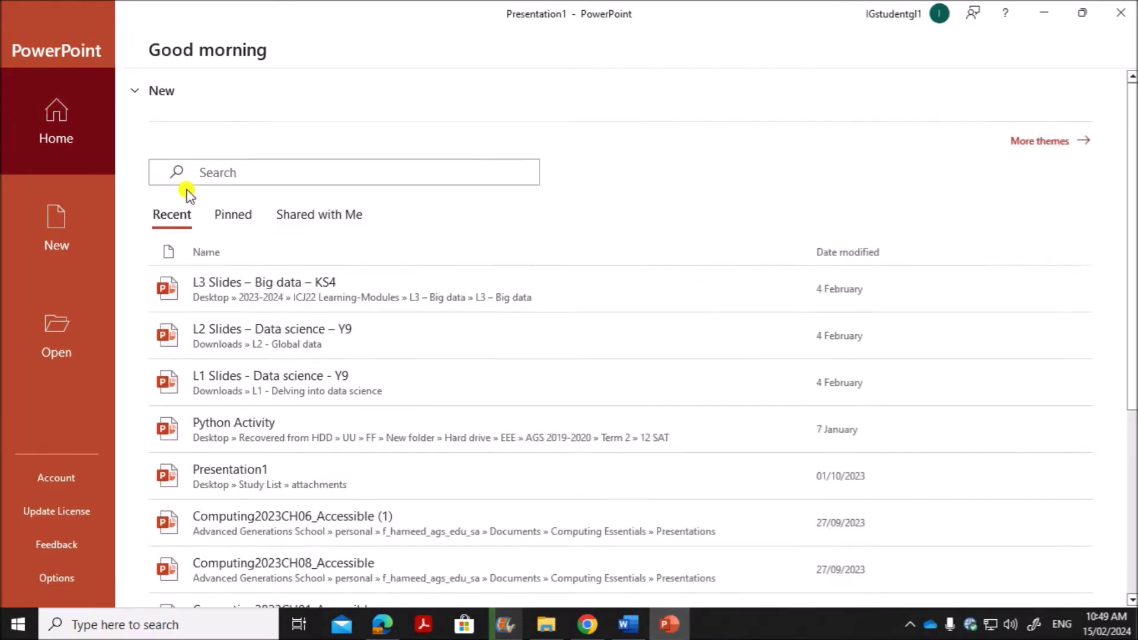
{"action": "key", "text": "alt+Tab"}
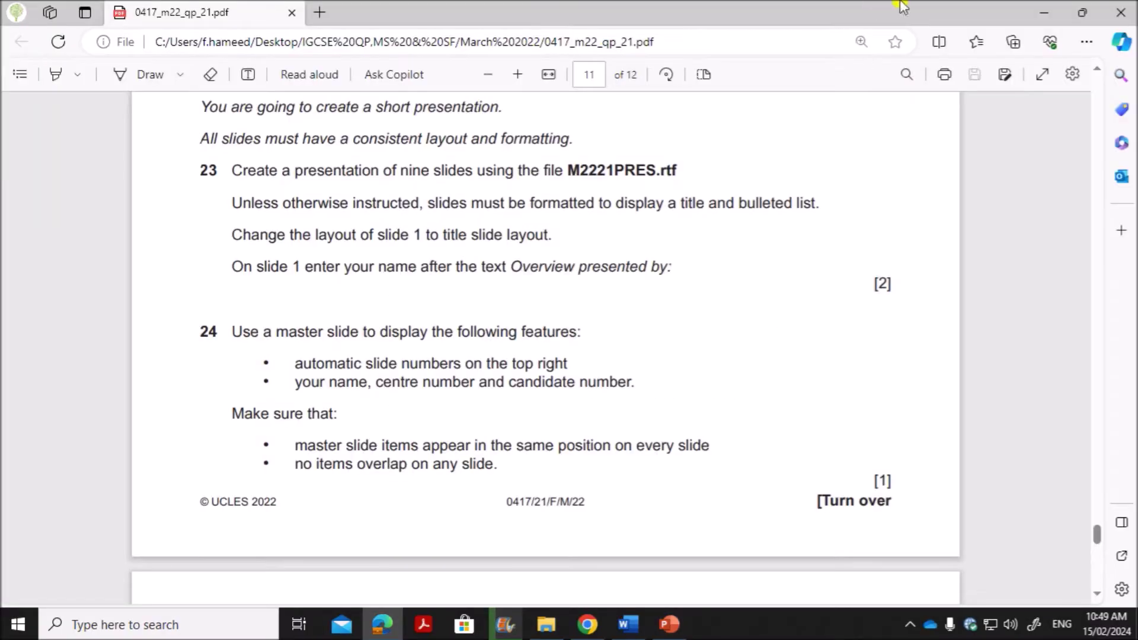
{"action": "left_click_drag", "start_coordinate": [616, 167], "coordinate": [687, 169]}
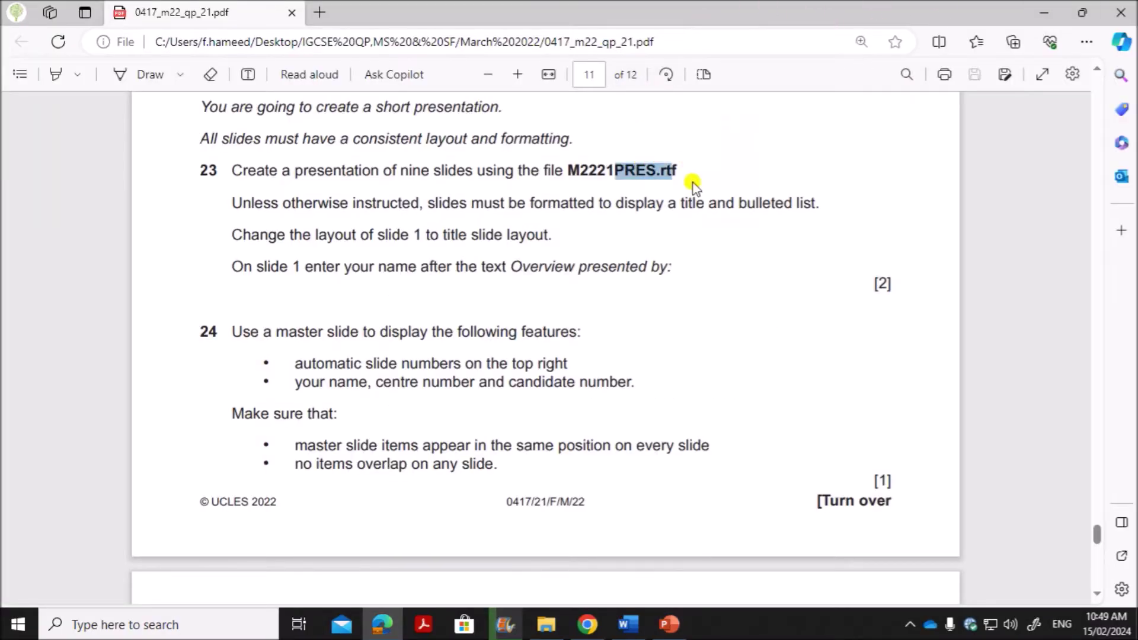
{"action": "left_click", "coordinate": [672, 624]}
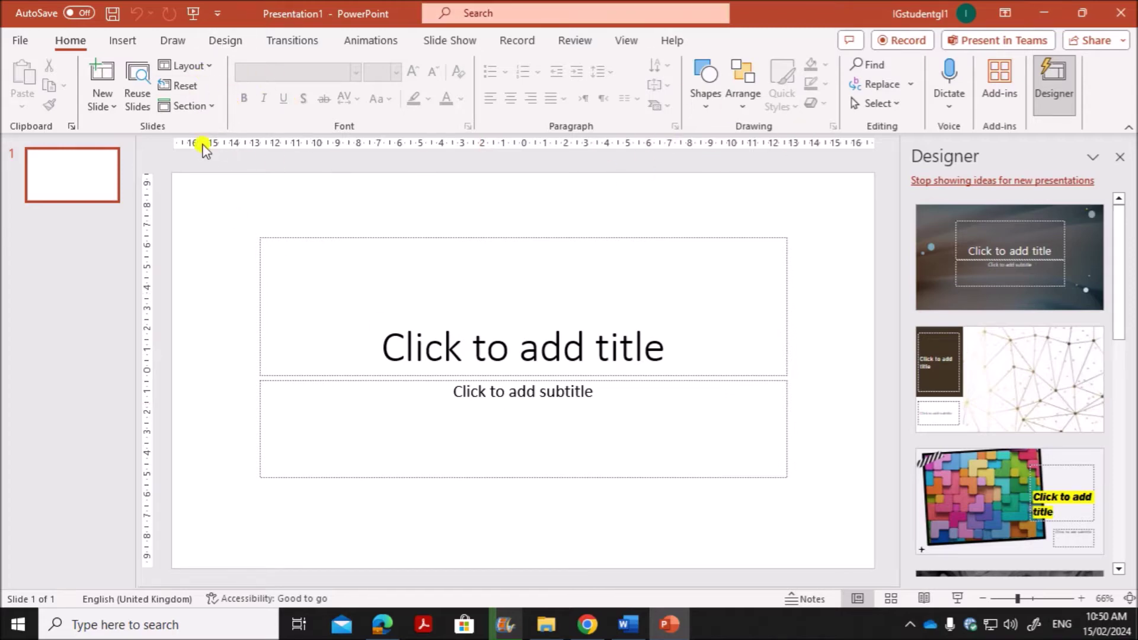
- Insert slides from the outline file M2221PRES in the March 2022-21 folder and dismiss the Designer suggestions
{"action": "left_click", "coordinate": [108, 108]}
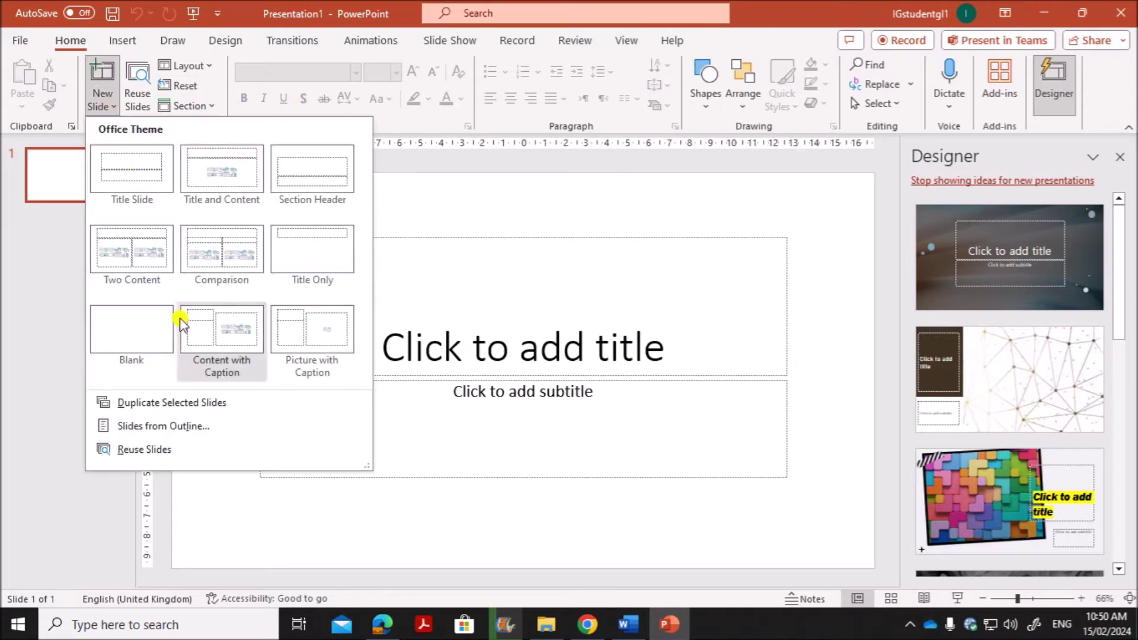
{"action": "left_click", "coordinate": [184, 426]}
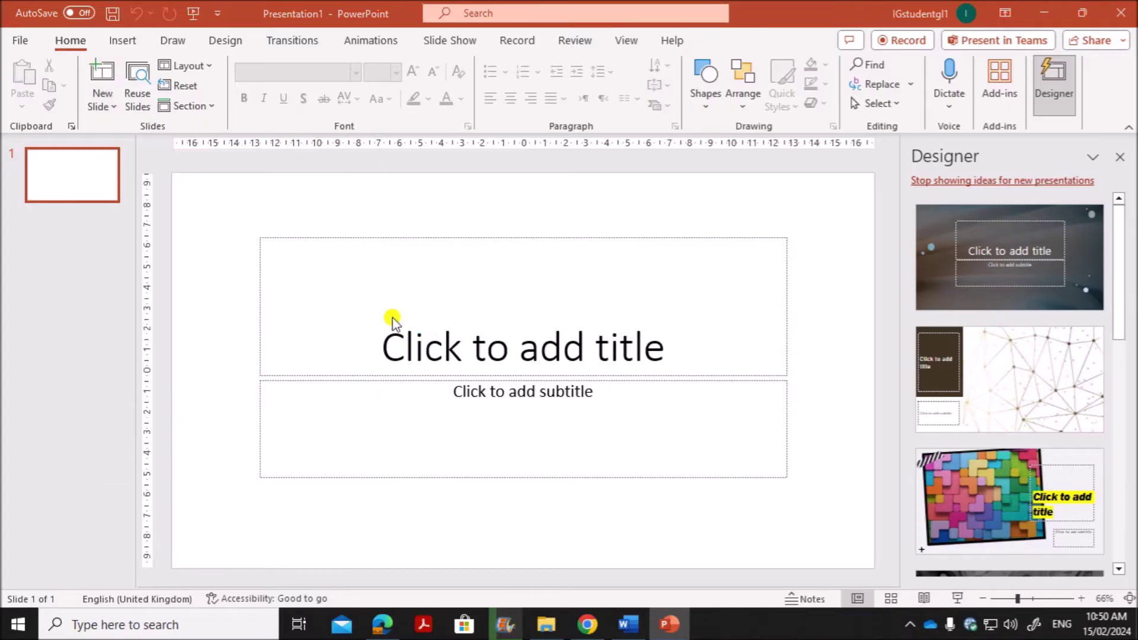
{"action": "left_click_drag", "start_coordinate": [419, 320], "coordinate": [416, 193]}
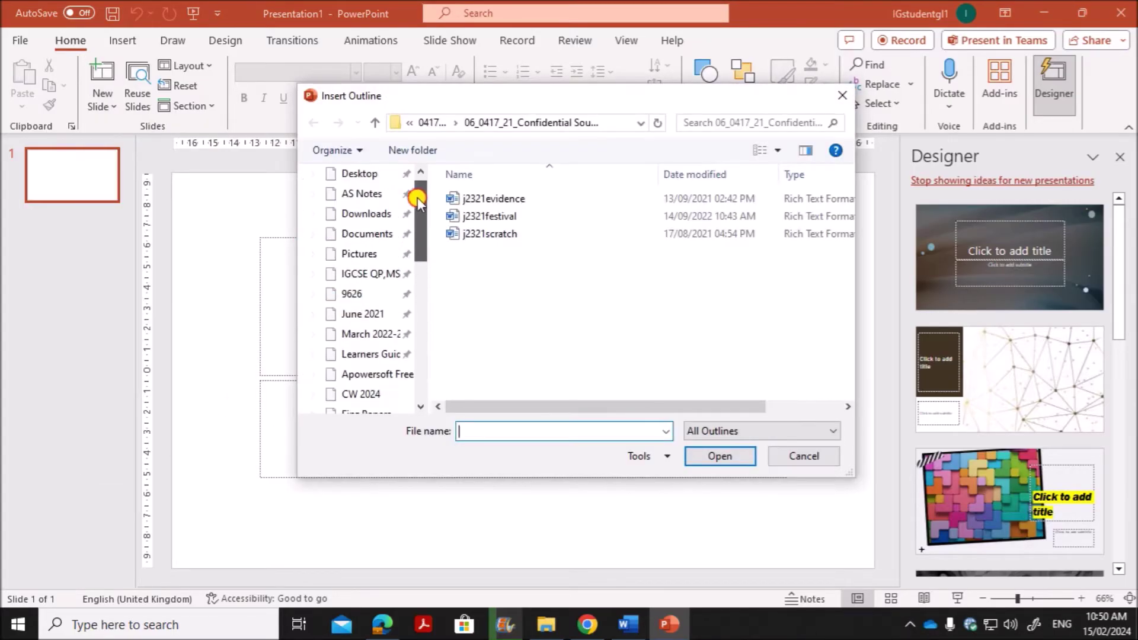
{"action": "left_click", "coordinate": [378, 335]}
{"action": "left_click", "coordinate": [504, 271]}
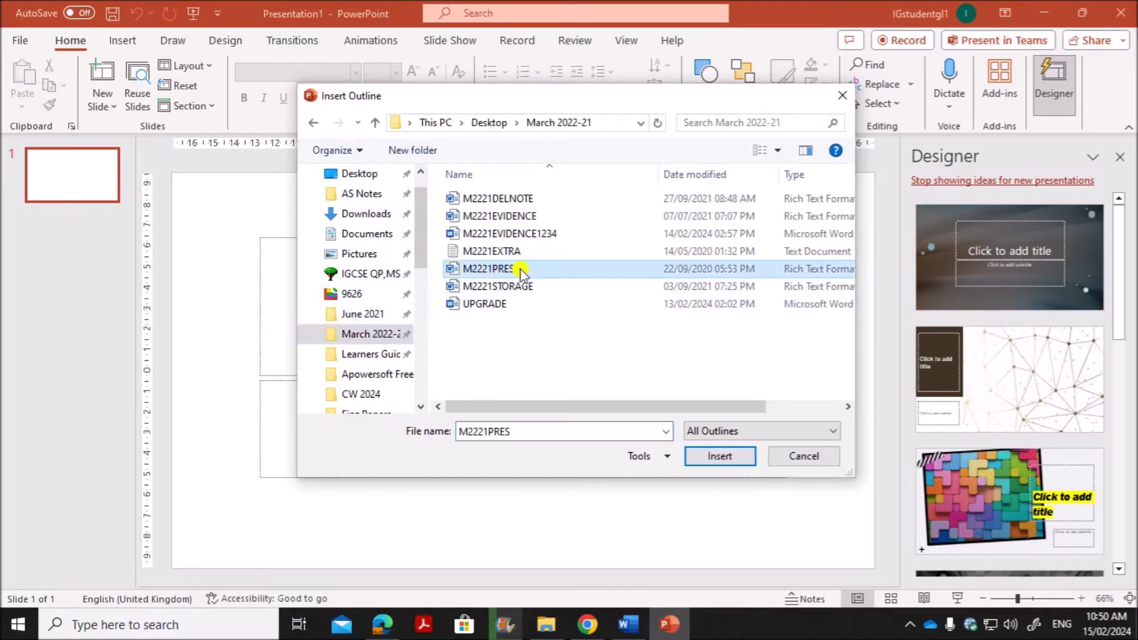
{"action": "left_click", "coordinate": [699, 460]}
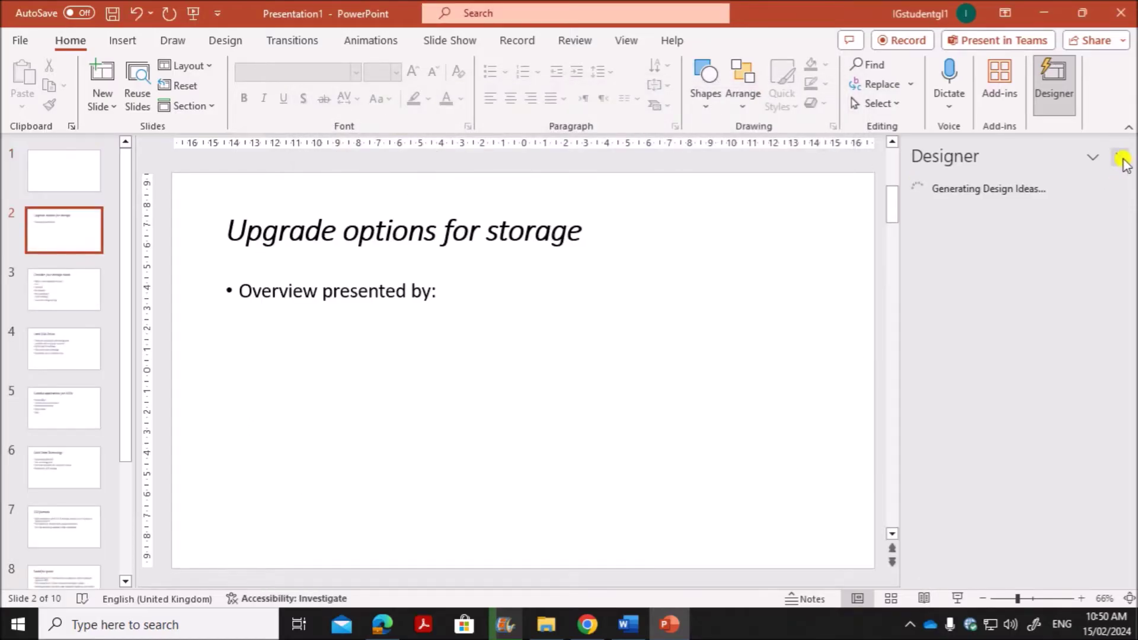
{"action": "left_click", "coordinate": [1122, 159]}
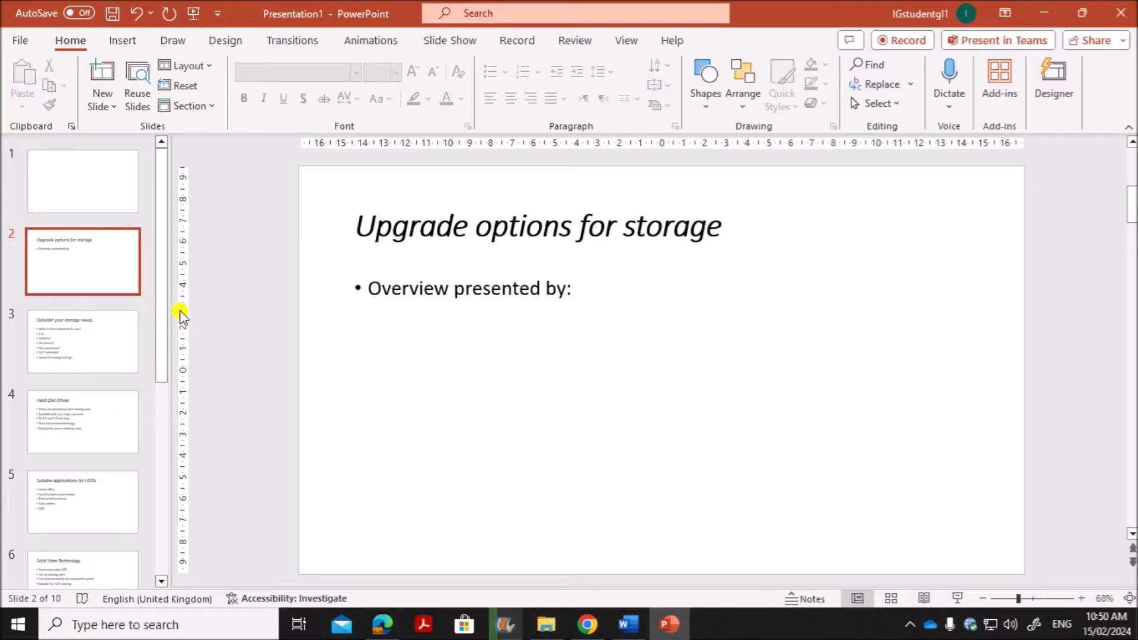
- Delete the empty title slide at the start of the presentation and look through the remaining slides
{"action": "left_click_drag", "start_coordinate": [164, 325], "coordinate": [172, 255]}
{"action": "left_click", "coordinate": [87, 203]}
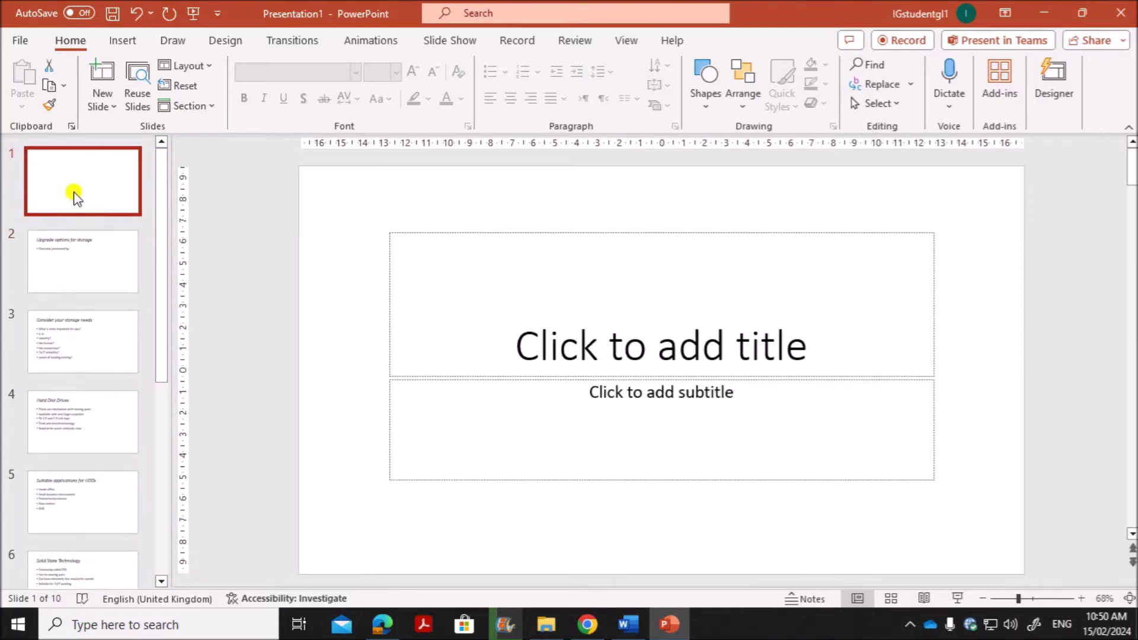
{"action": "key", "text": "Delete"}
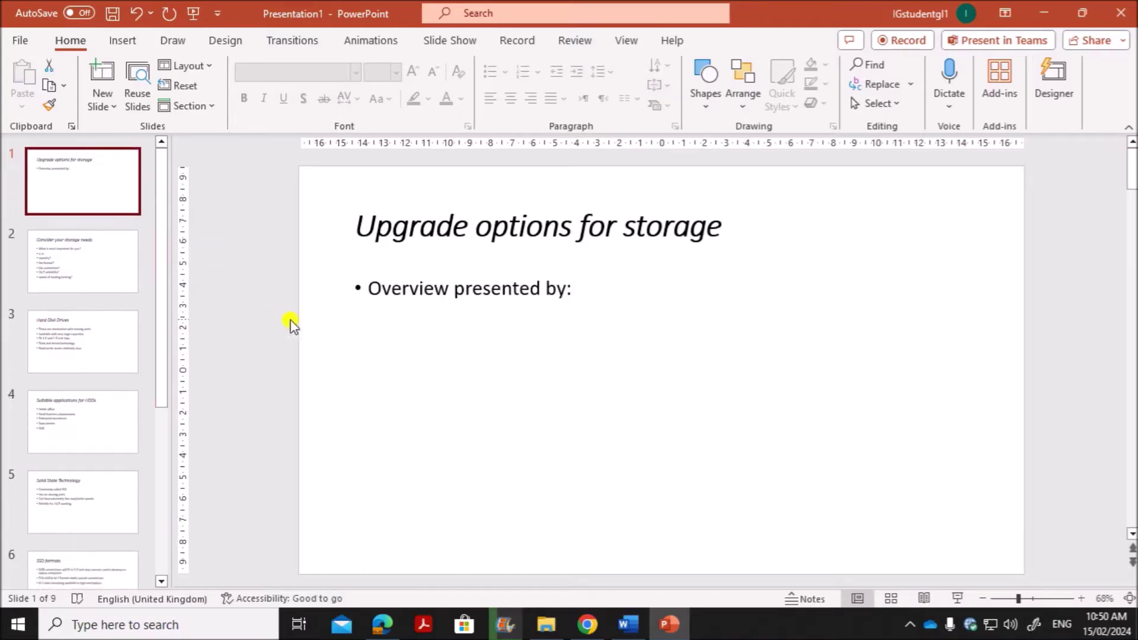
{"action": "left_click_drag", "start_coordinate": [162, 319], "coordinate": [97, 188]}
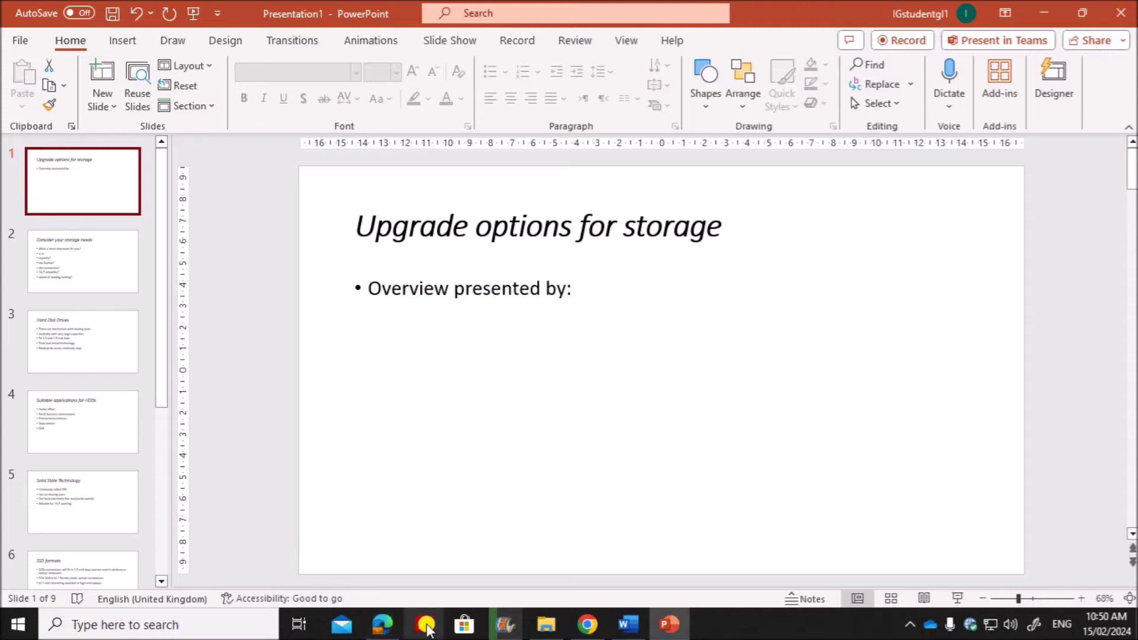
- Check the slide formatting instructions of question 23 in the exam PDF and apply the Title Slide layout to slide 1 in PowerPoint
{"action": "left_click", "coordinate": [392, 625]}
{"action": "left_click", "coordinate": [363, 316]}
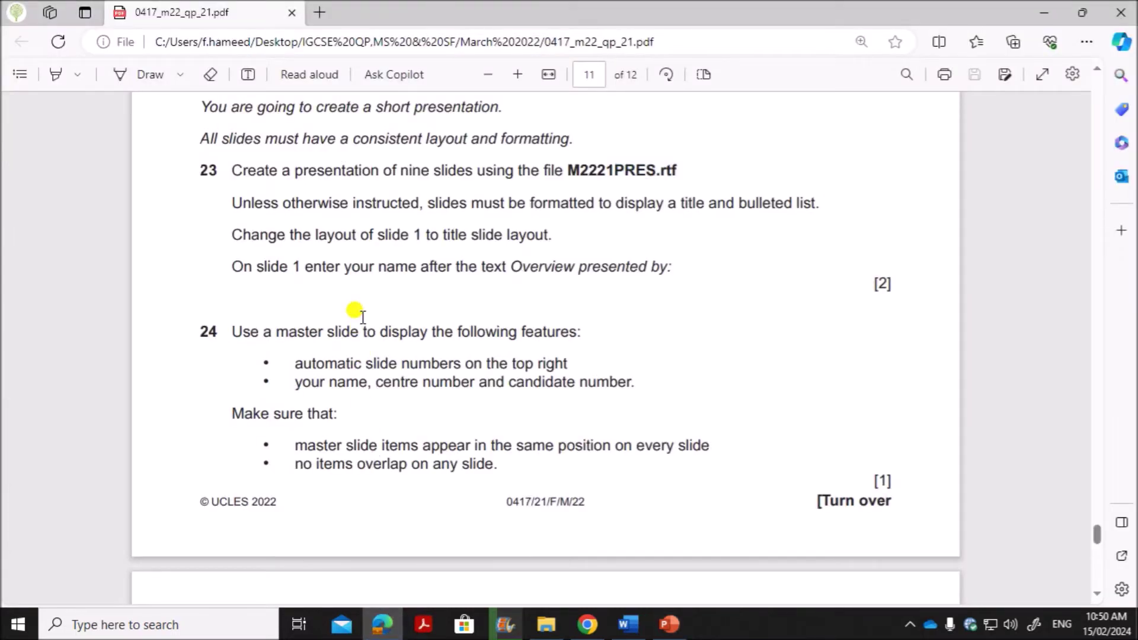
{"action": "left_click_drag", "start_coordinate": [363, 220], "coordinate": [822, 204]}
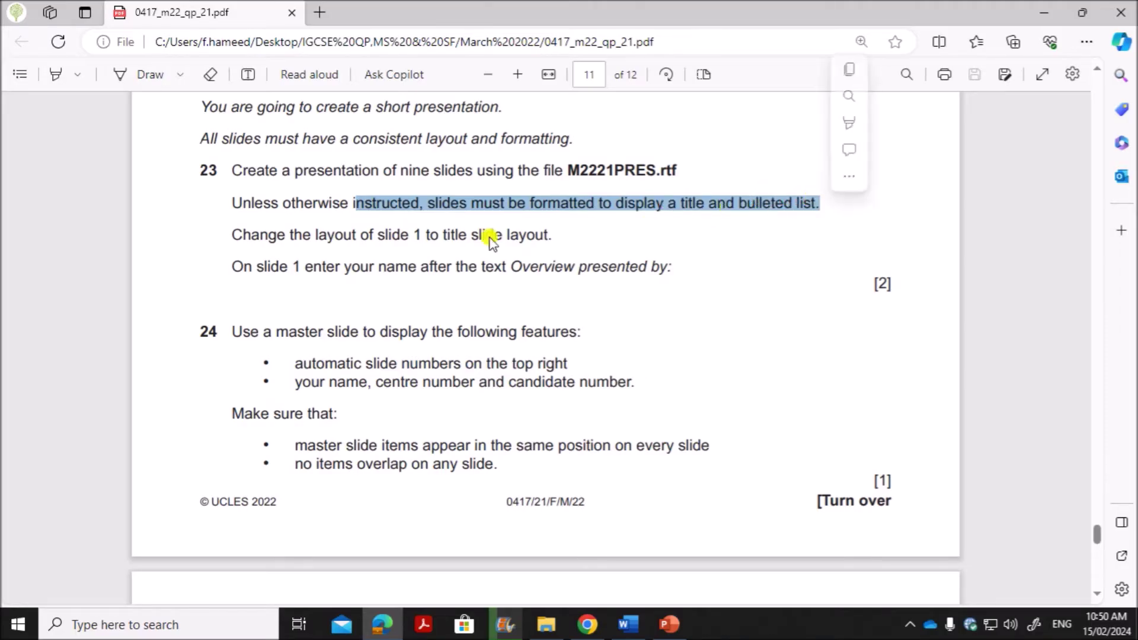
{"action": "left_click", "coordinate": [395, 240]}
{"action": "left_click_drag", "start_coordinate": [386, 237], "coordinate": [566, 244]}
{"action": "left_click", "coordinate": [669, 624]}
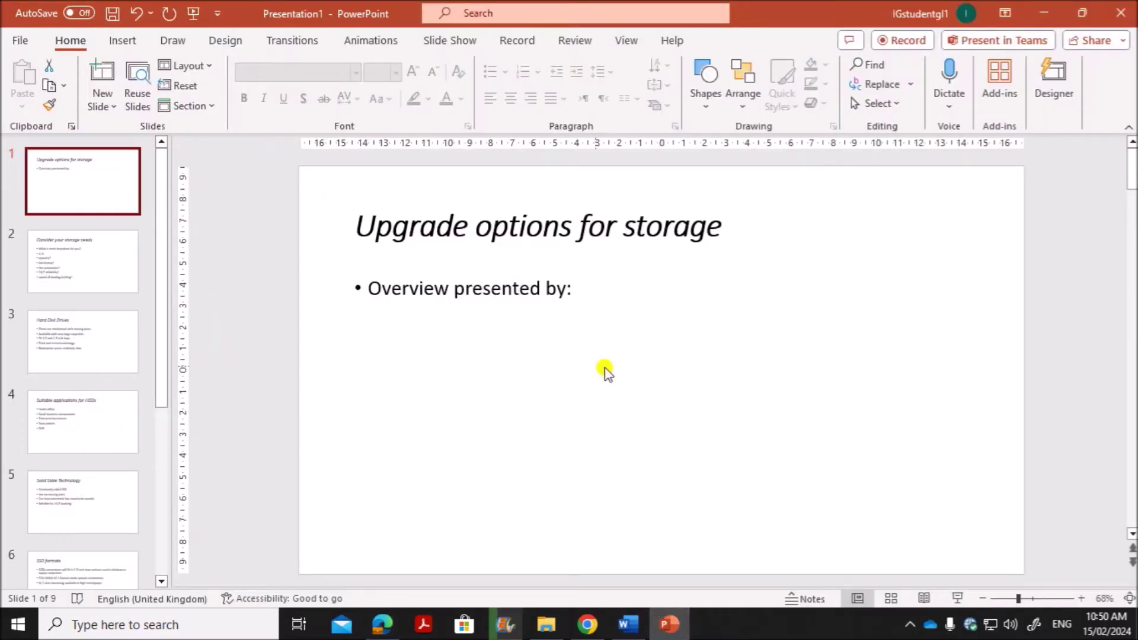
{"action": "right_click", "coordinate": [686, 321]}
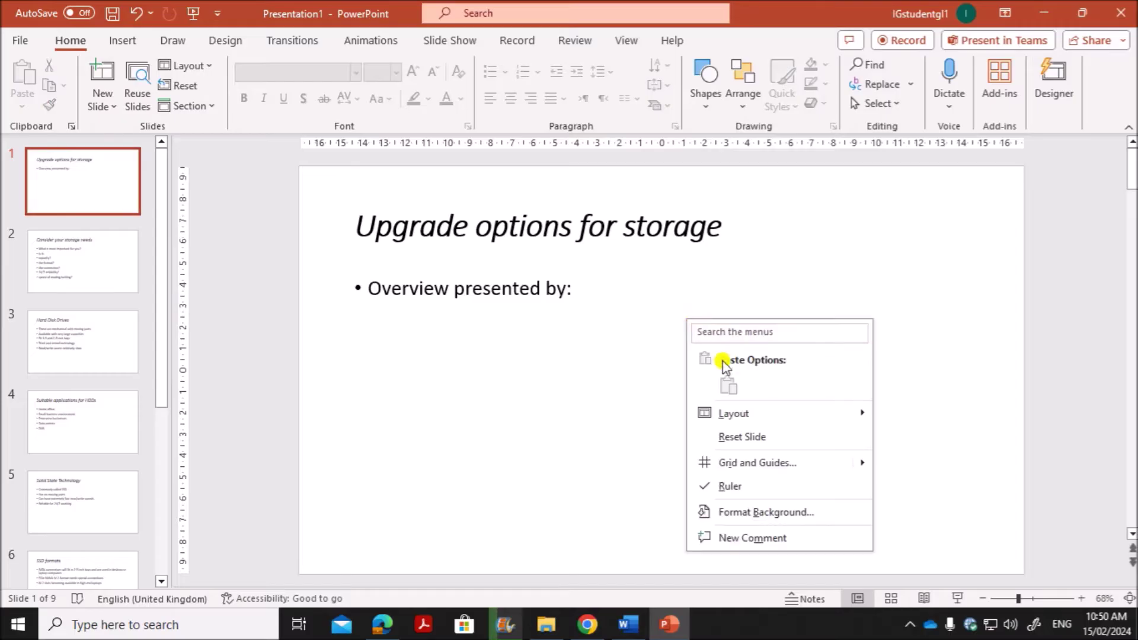
{"action": "mouse_move", "coordinate": [731, 415]}
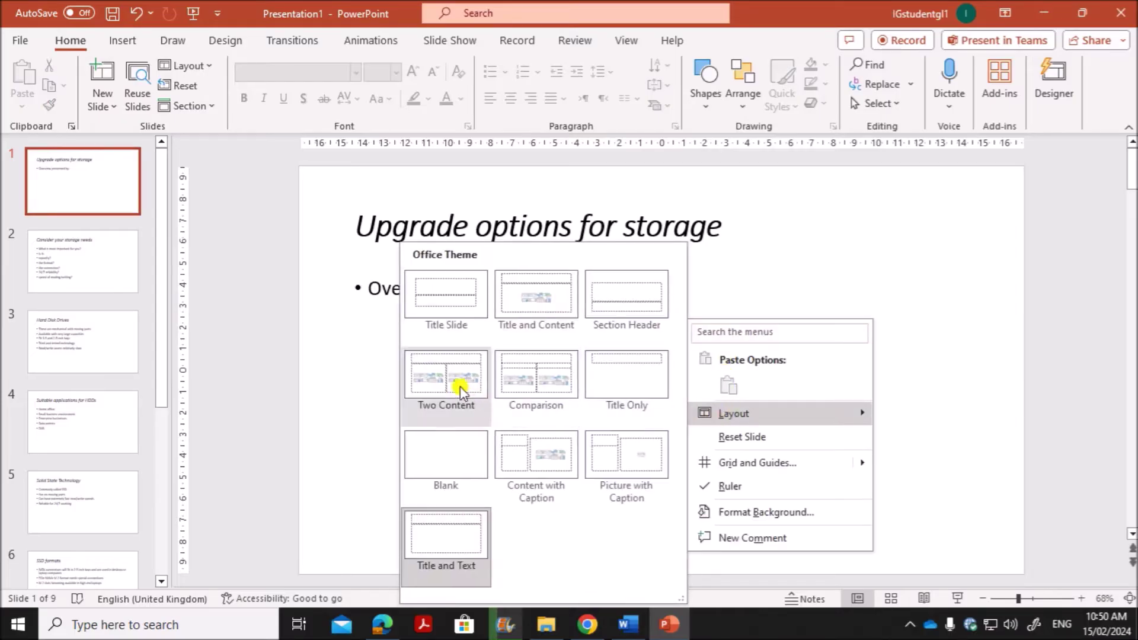
{"action": "left_click", "coordinate": [453, 297]}
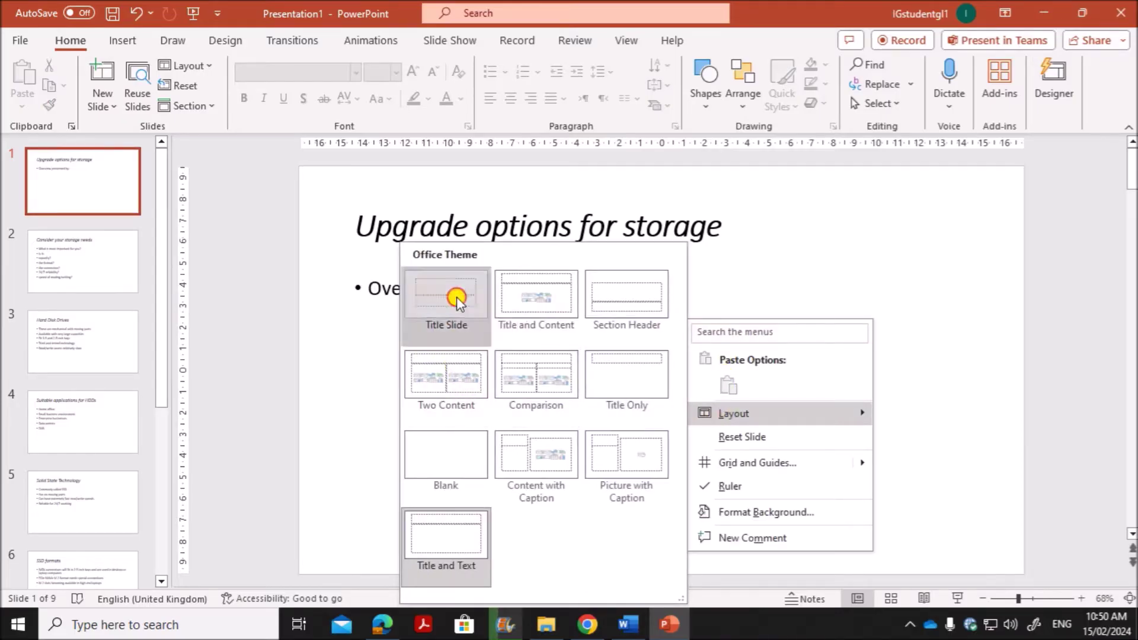
- Check the last instruction of question 23 in the PDF and add "Your Name" after "Overview presented by:" on slide 1 in PowerPoint
{"action": "left_click", "coordinate": [382, 624]}
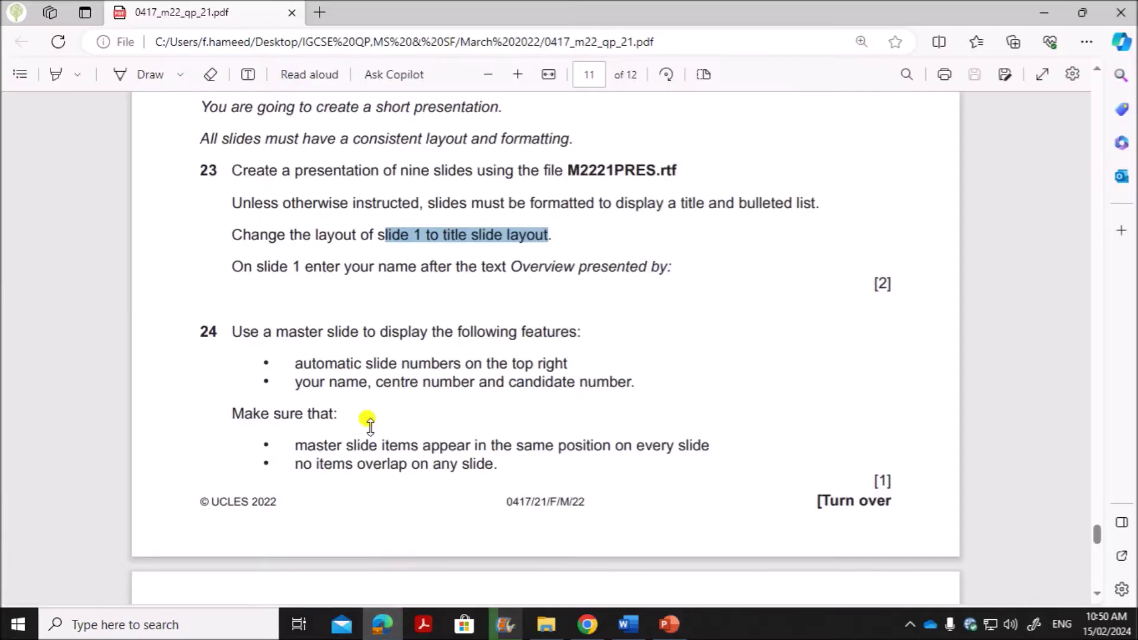
{"action": "left_click_drag", "start_coordinate": [271, 267], "coordinate": [668, 264]}
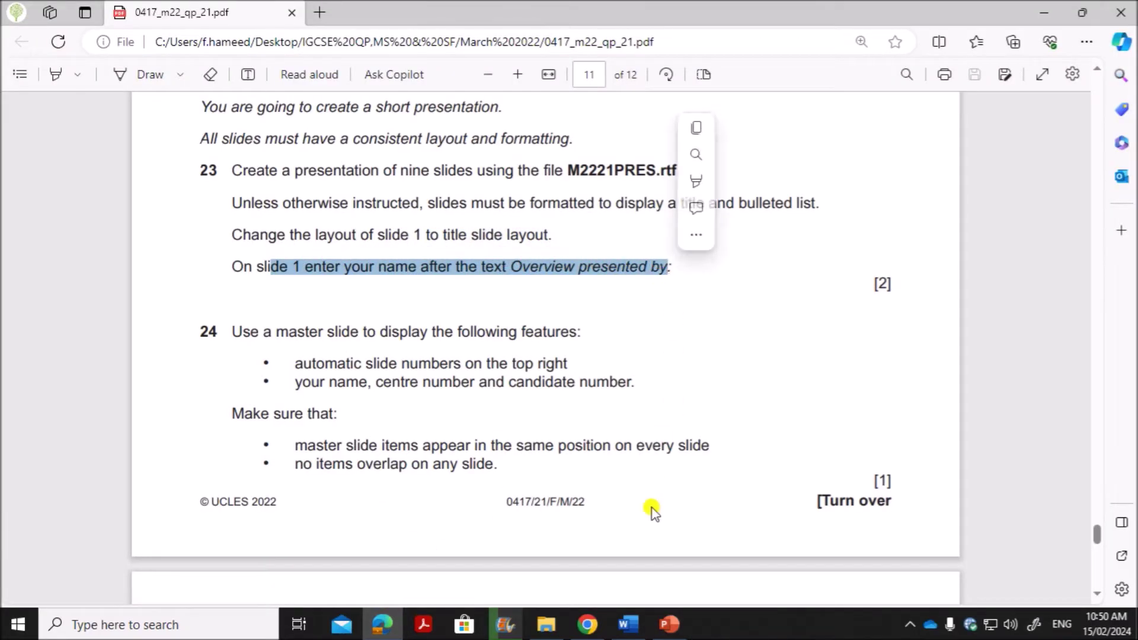
{"action": "left_click", "coordinate": [667, 622]}
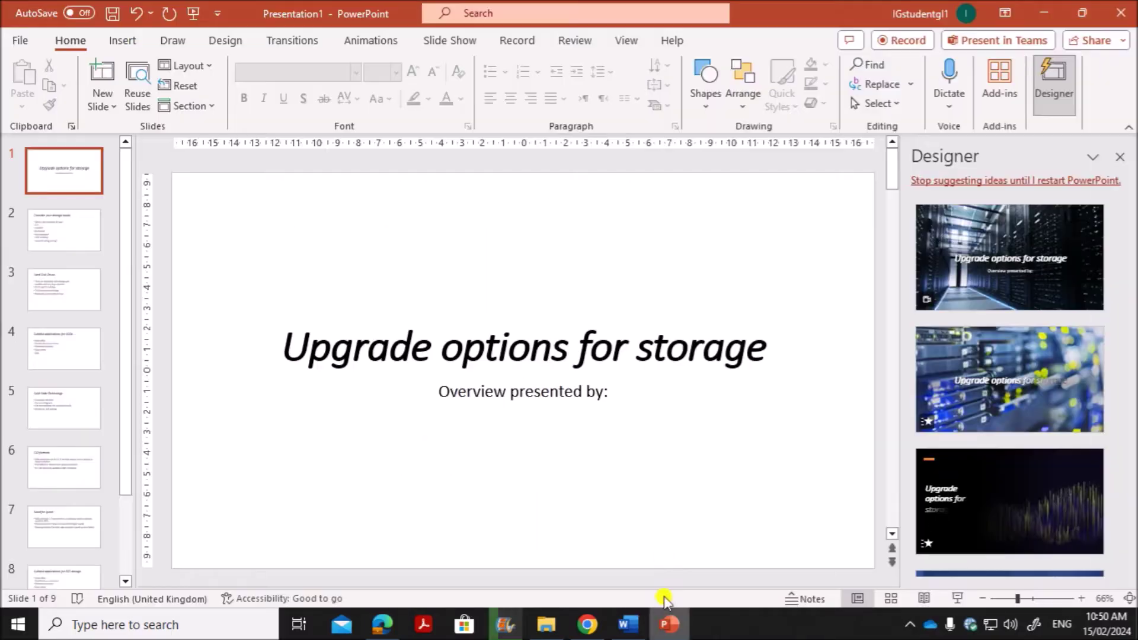
{"action": "left_click", "coordinate": [606, 391]}
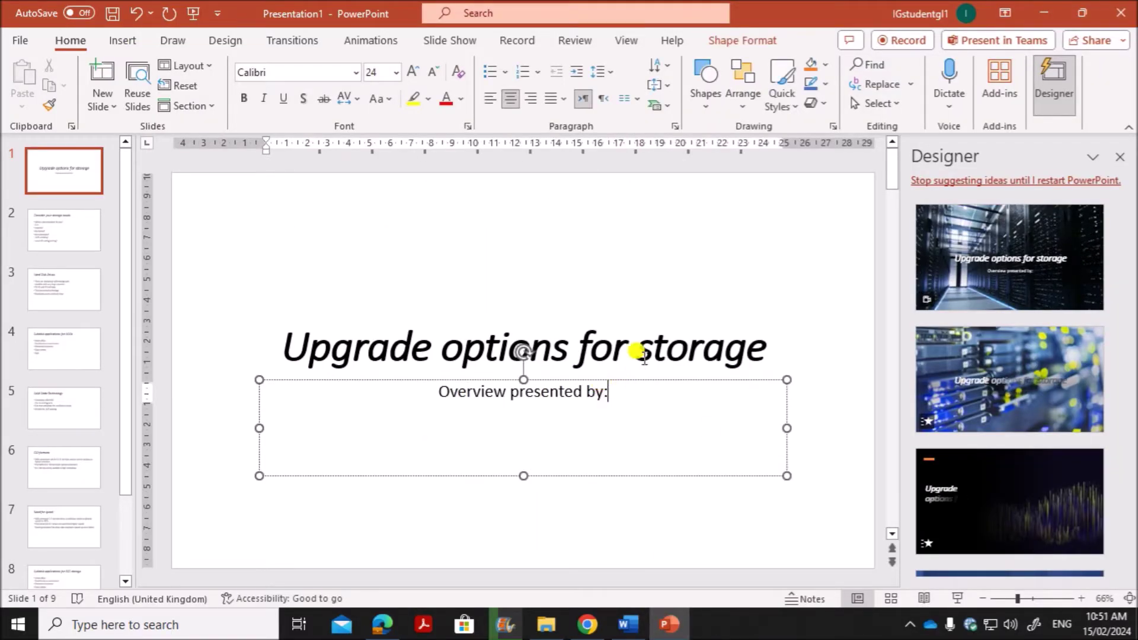
{"action": "type", "text": "Your "}
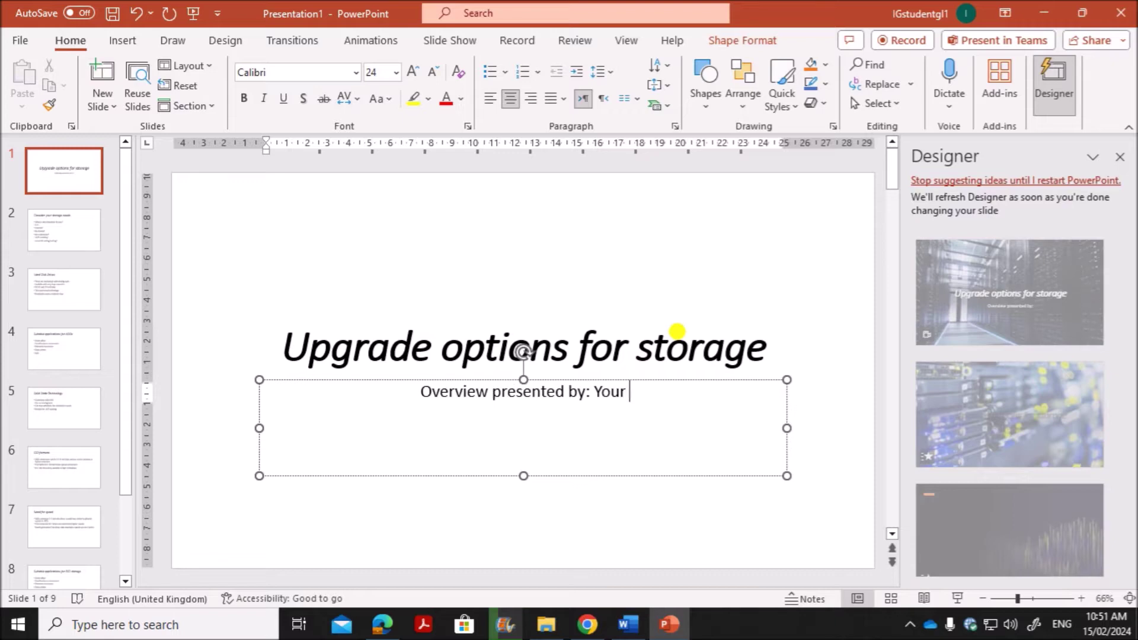
{"action": "type", "text": "Name"}
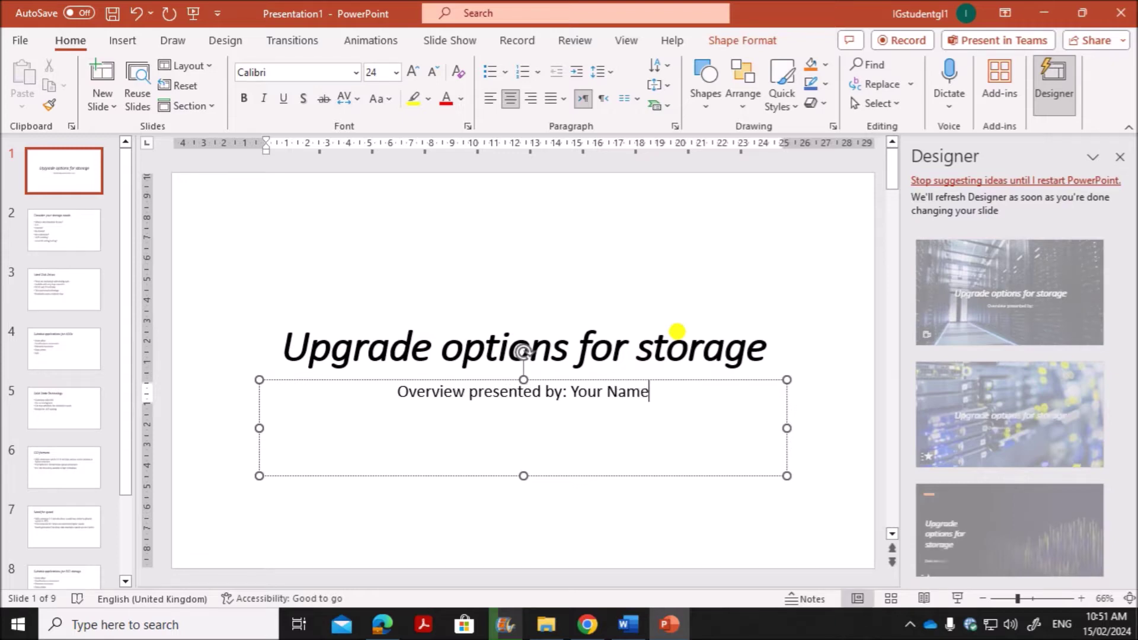
- Check the master slide requirements of question 24 in the exam PDF and open the top-level slide master in PowerPoint
{"action": "left_click", "coordinate": [384, 624]}
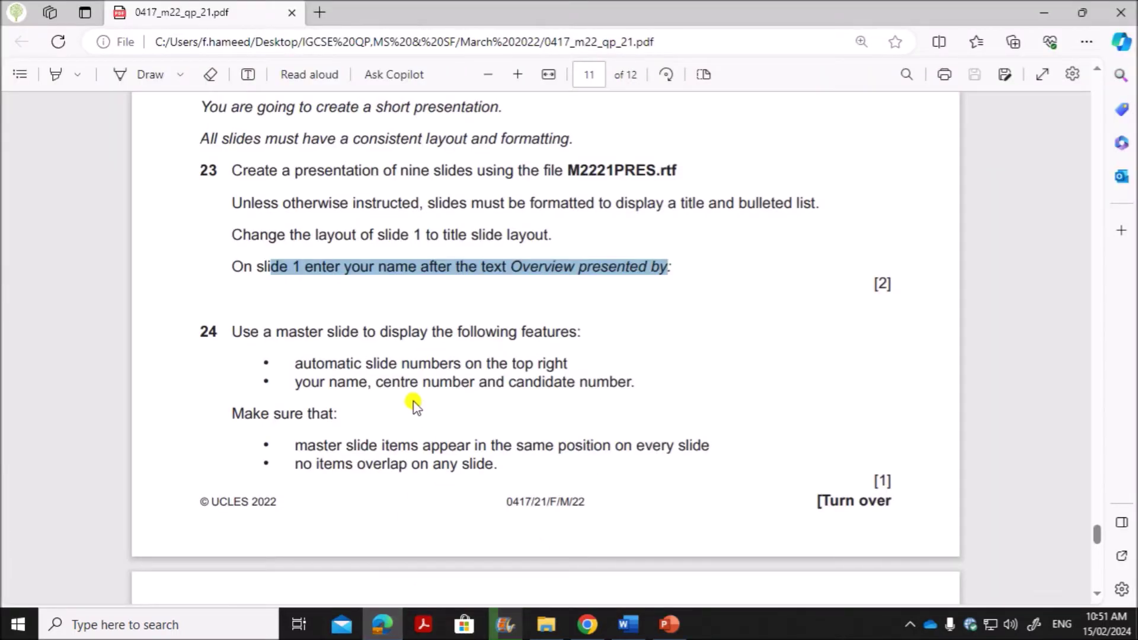
{"action": "left_click", "coordinate": [397, 387]}
{"action": "scroll", "coordinate": [376, 374], "scroll_direction": "down", "scroll_amount": 1}
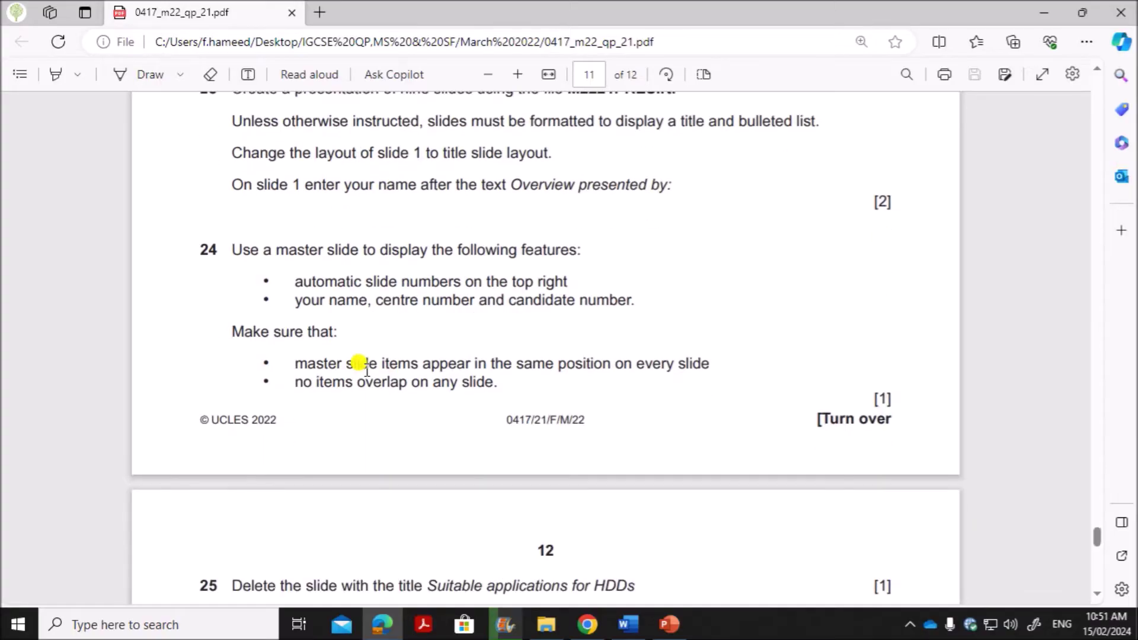
{"action": "left_click_drag", "start_coordinate": [302, 259], "coordinate": [582, 251]}
{"action": "left_click", "coordinate": [496, 363]}
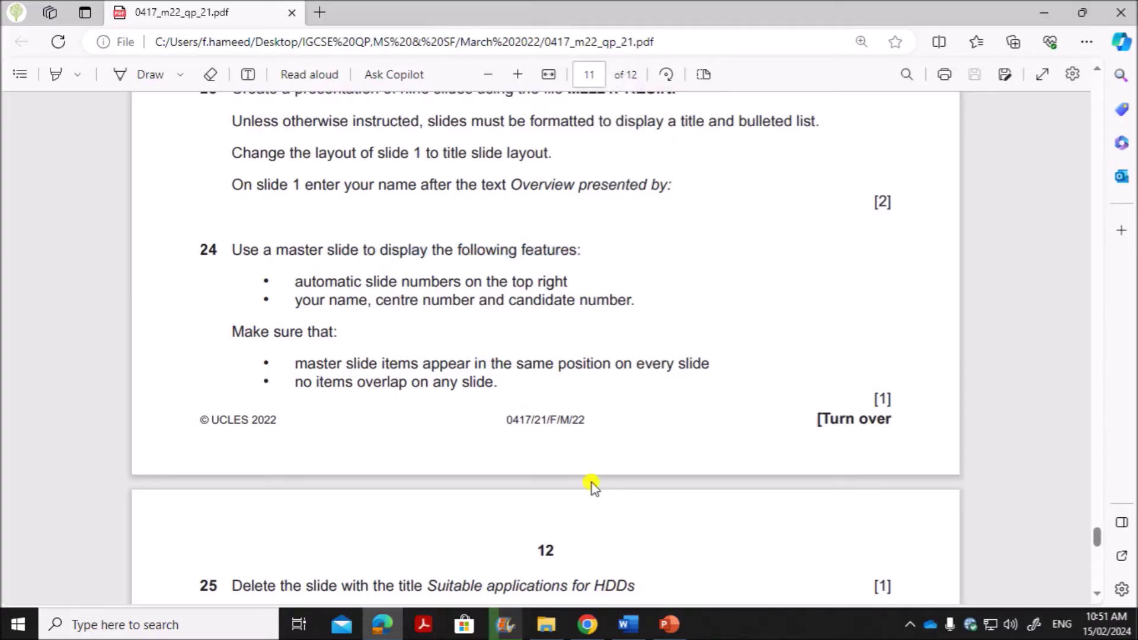
{"action": "left_click", "coordinate": [668, 624]}
{"action": "left_click", "coordinate": [304, 264]}
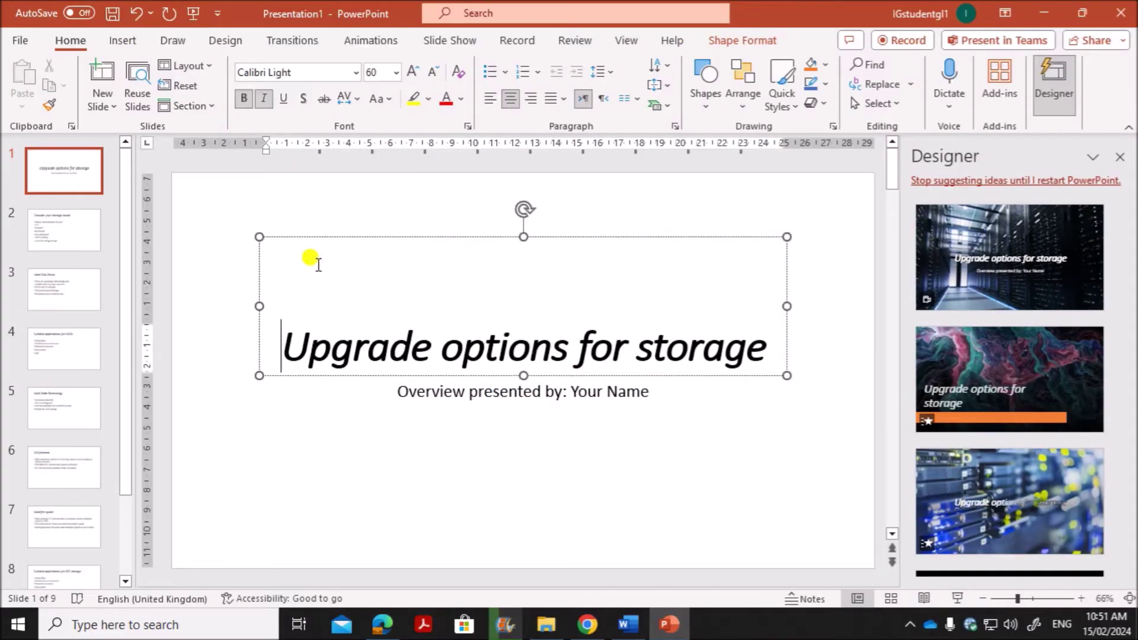
{"action": "left_click", "coordinate": [624, 39]}
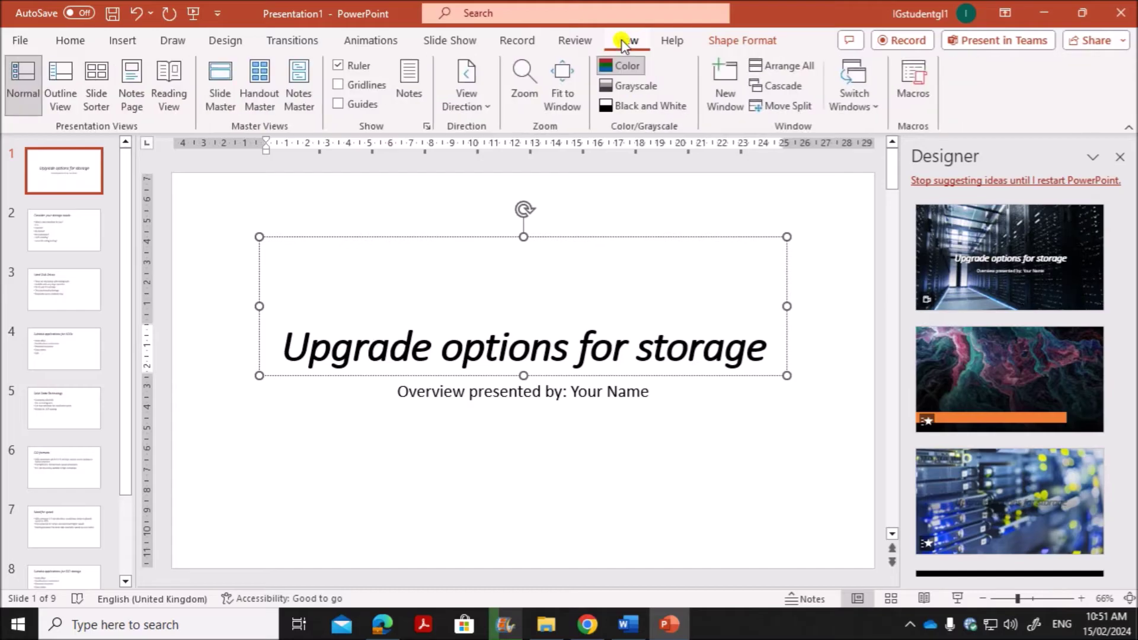
{"action": "left_click", "coordinate": [215, 96]}
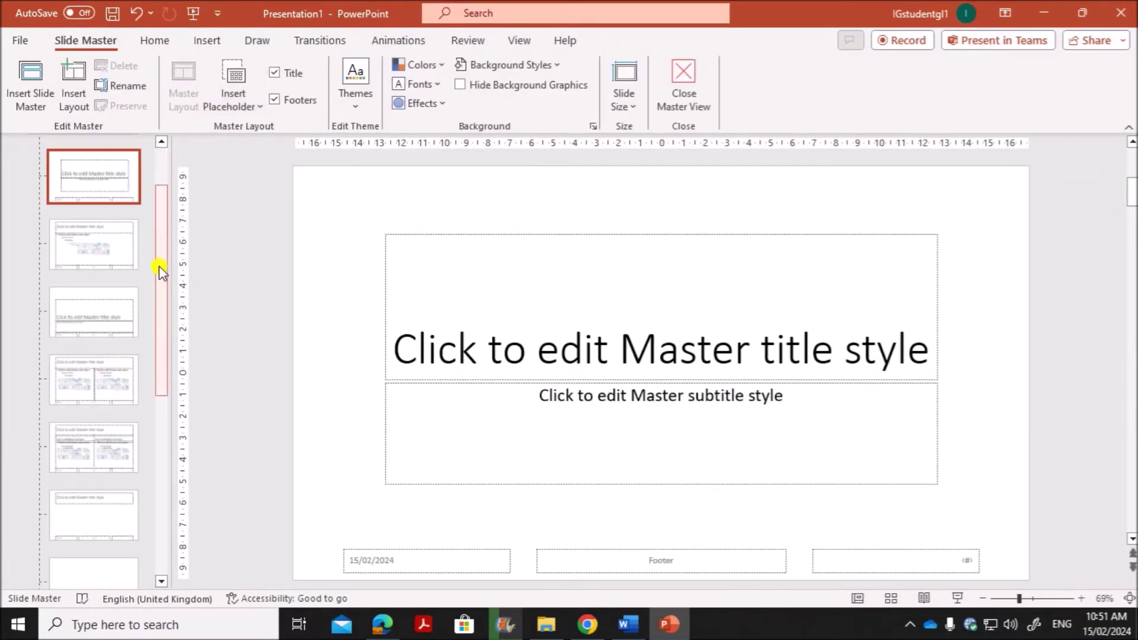
{"action": "left_click_drag", "start_coordinate": [161, 286], "coordinate": [163, 150]}
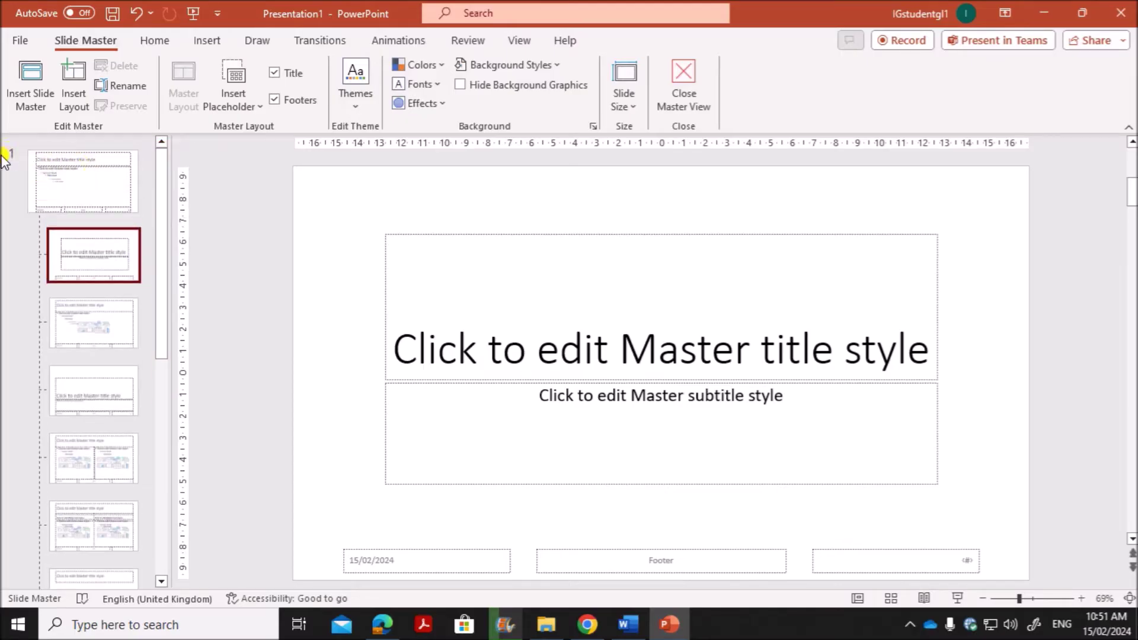
{"action": "left_click", "coordinate": [81, 186]}
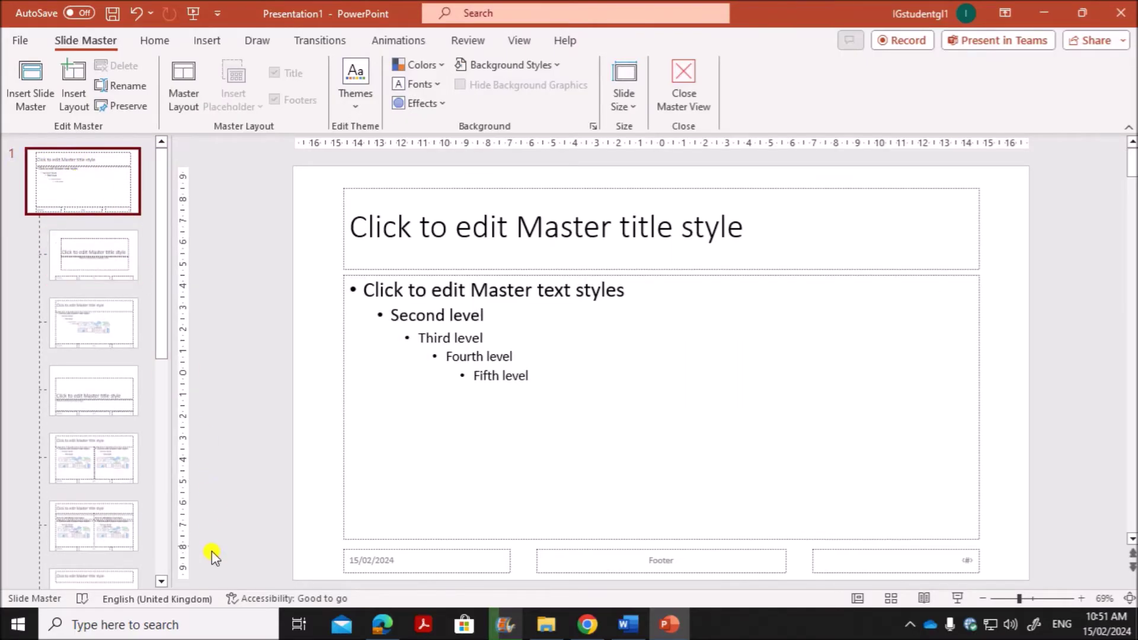
- Delete the date, footer and slide number placeholders from the top-level slide master
{"action": "mouse_move", "coordinate": [380, 630]}
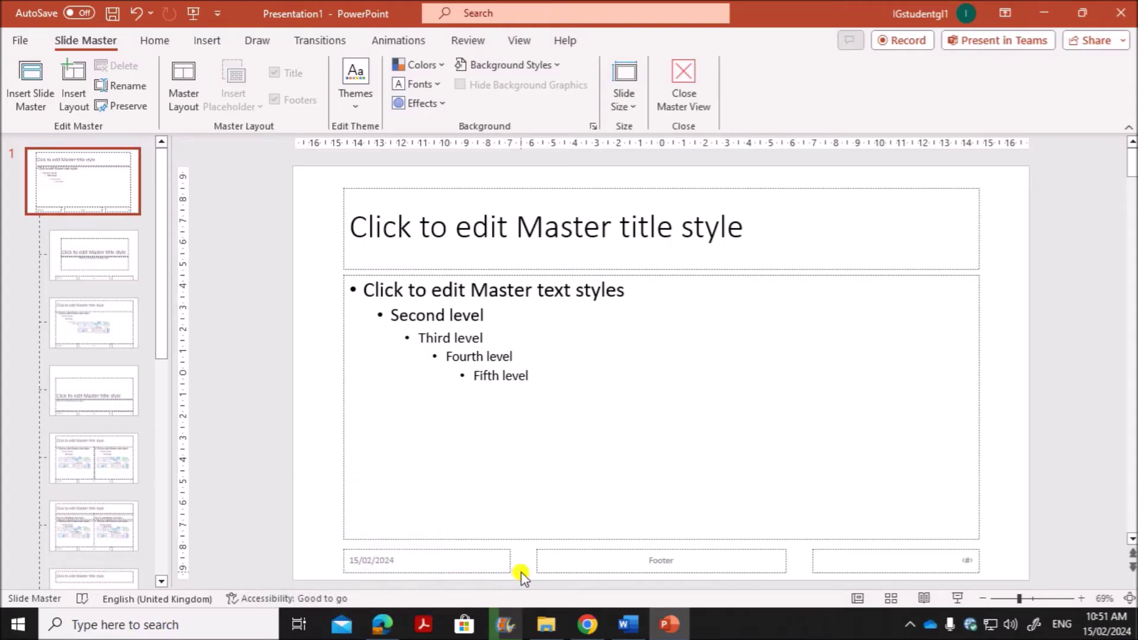
{"action": "left_click", "coordinate": [496, 563]}
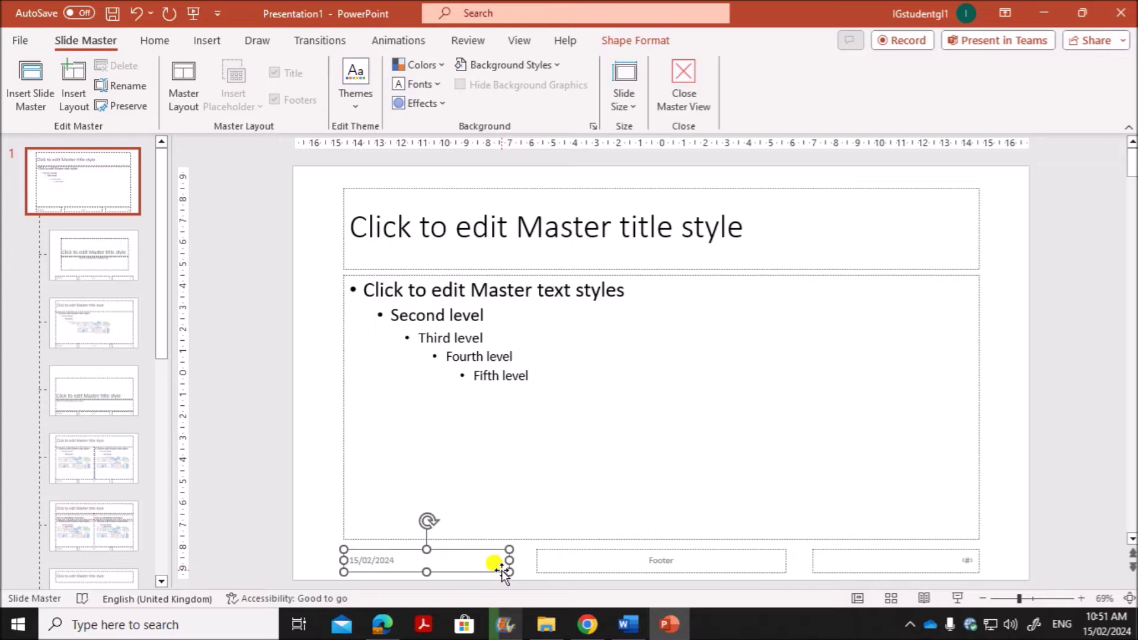
{"action": "key", "text": "Delete"}
{"action": "left_click", "coordinate": [571, 573]}
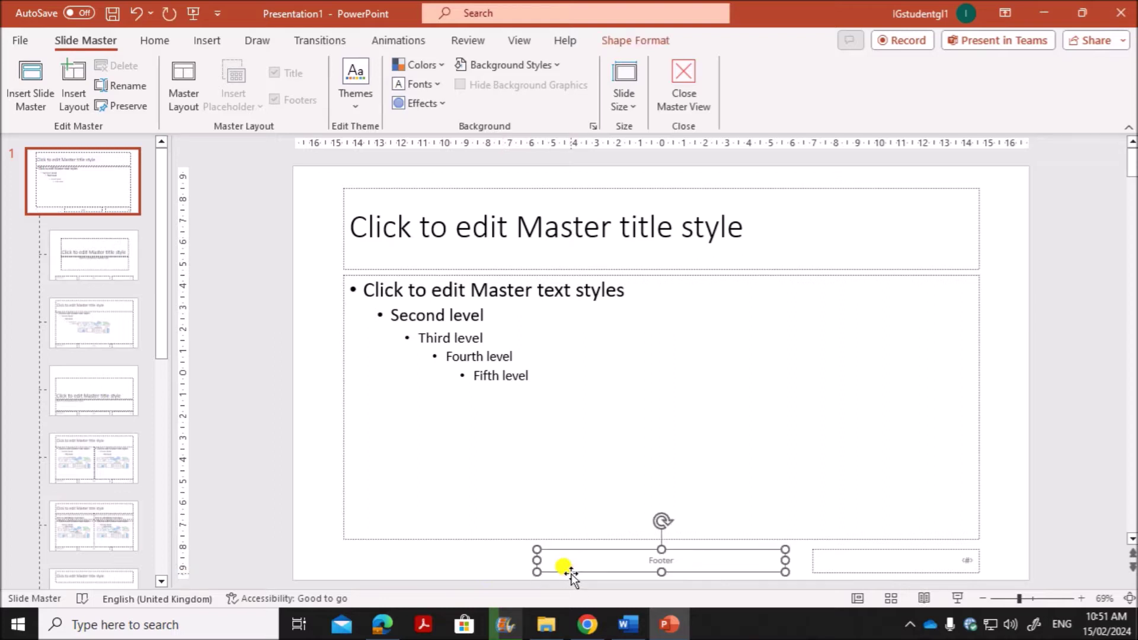
{"action": "key", "text": "Delete"}
{"action": "left_click", "coordinate": [850, 569]}
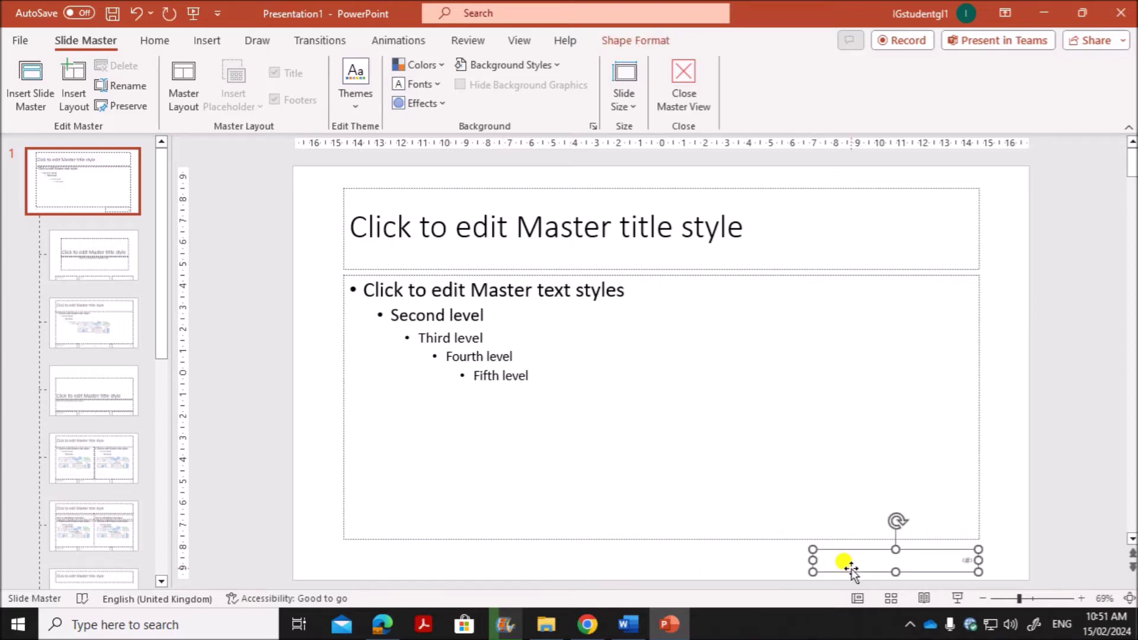
{"action": "key", "text": "Delete"}
- Check the slide number requirement in the exam PDF and draw a small text box in the master's top-right corner in PowerPoint
{"action": "left_click", "coordinate": [382, 624]}
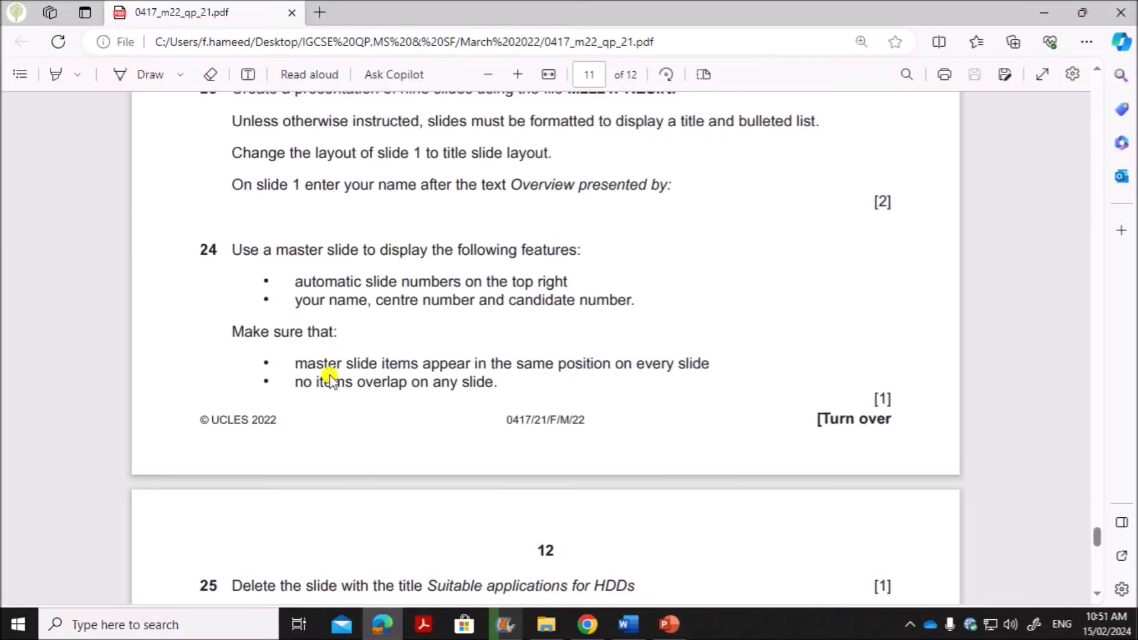
{"action": "left_click_drag", "start_coordinate": [294, 283], "coordinate": [573, 284]}
{"action": "left_click", "coordinate": [665, 619]}
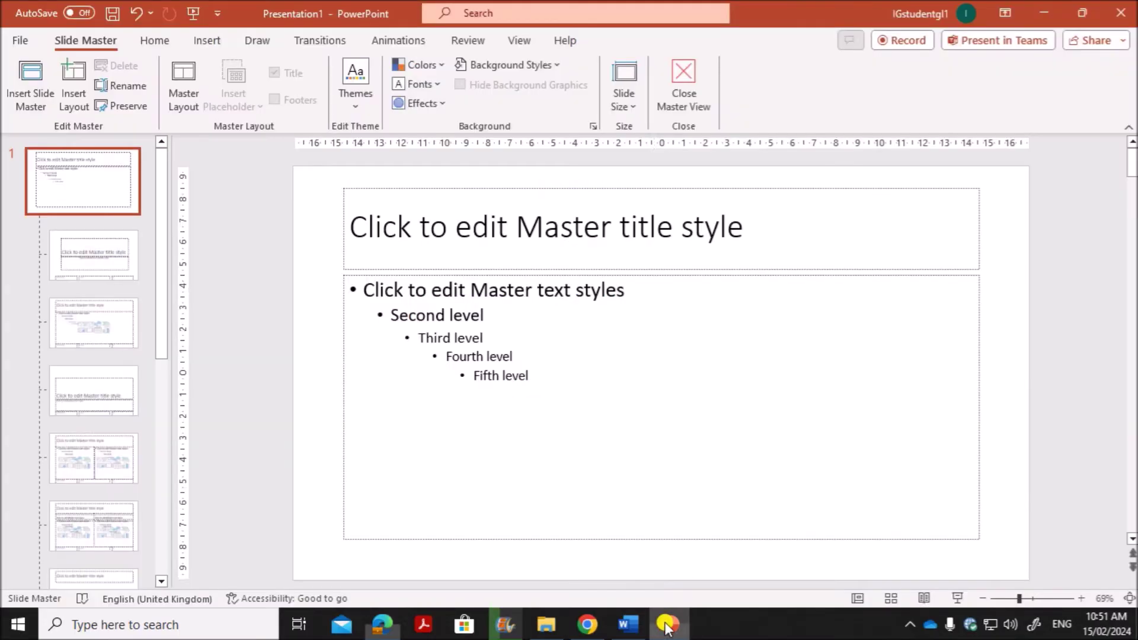
{"action": "left_click", "coordinate": [207, 42]}
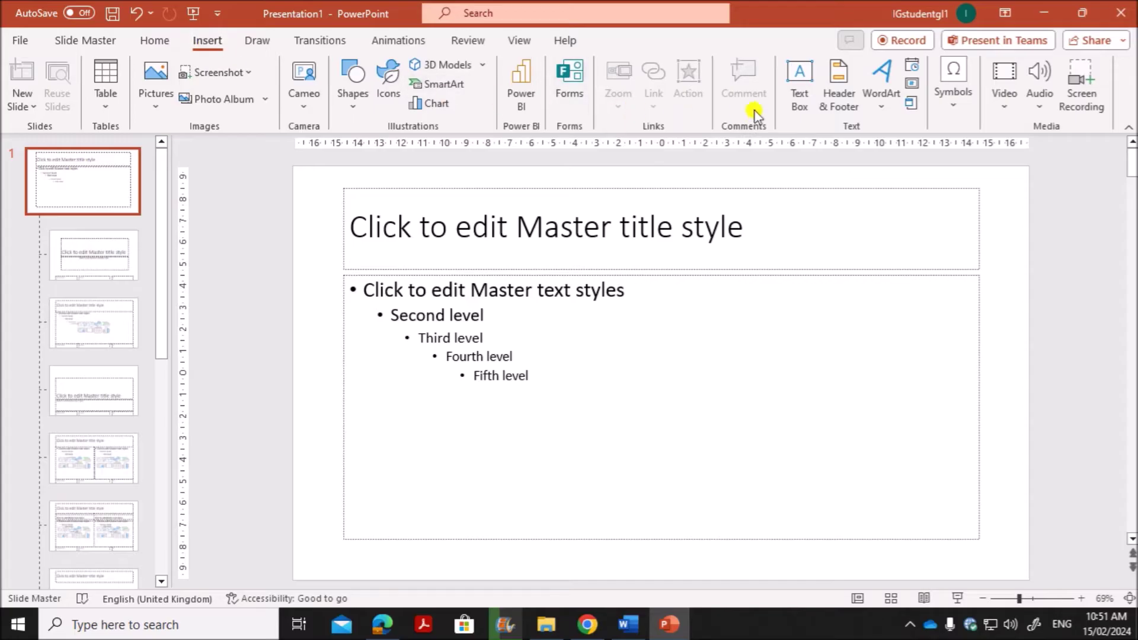
{"action": "left_click", "coordinate": [800, 80]}
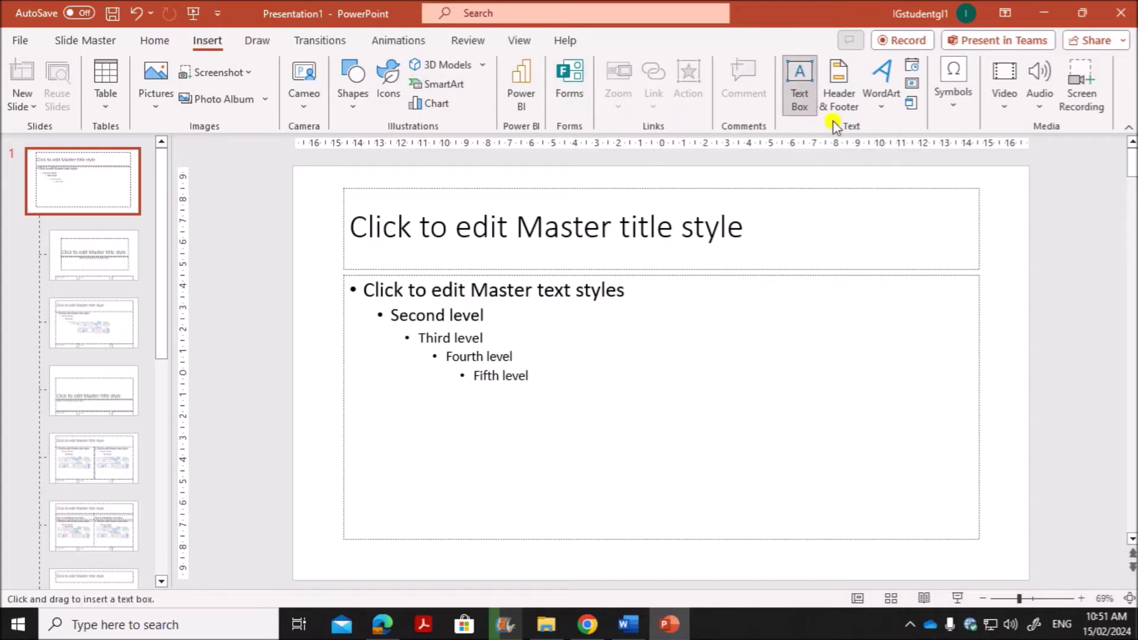
{"action": "left_click_drag", "start_coordinate": [989, 173], "coordinate": [1021, 203]}
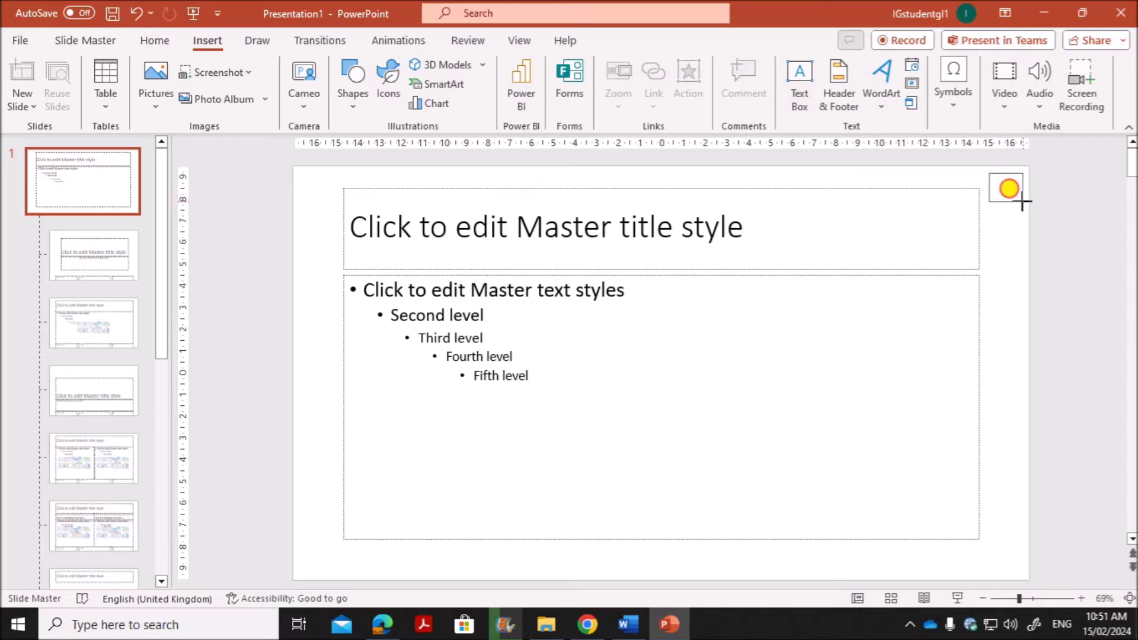
{"action": "left_click_drag", "start_coordinate": [1024, 202], "coordinate": [1024, 203]}
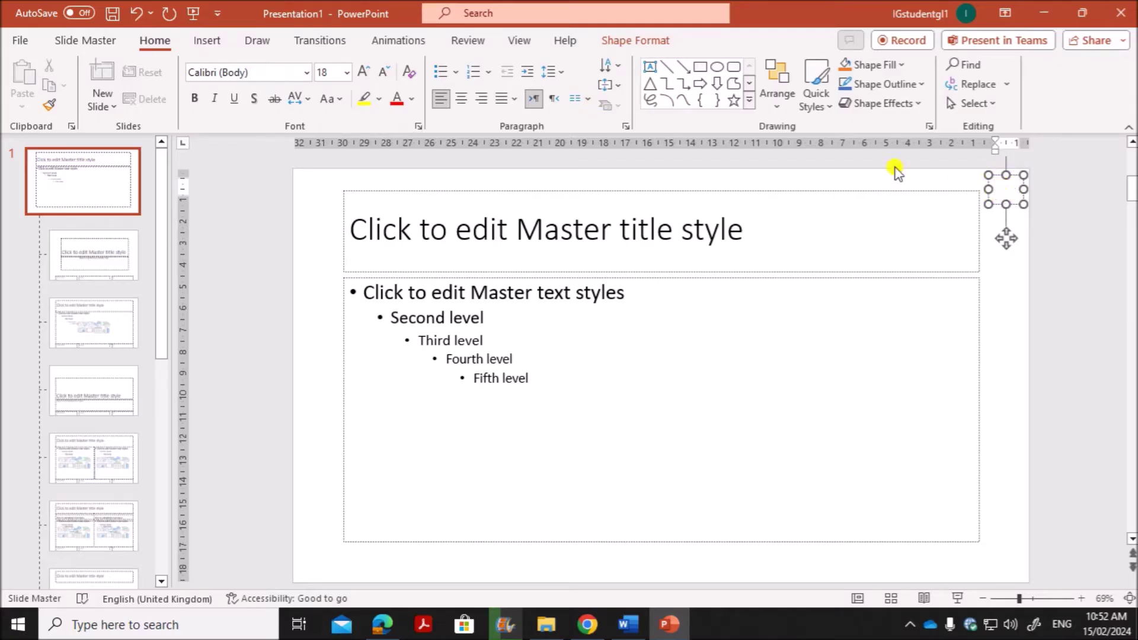
- Insert an automatic slide number into the text box in the master's top-right corner
{"action": "left_click", "coordinate": [211, 43]}
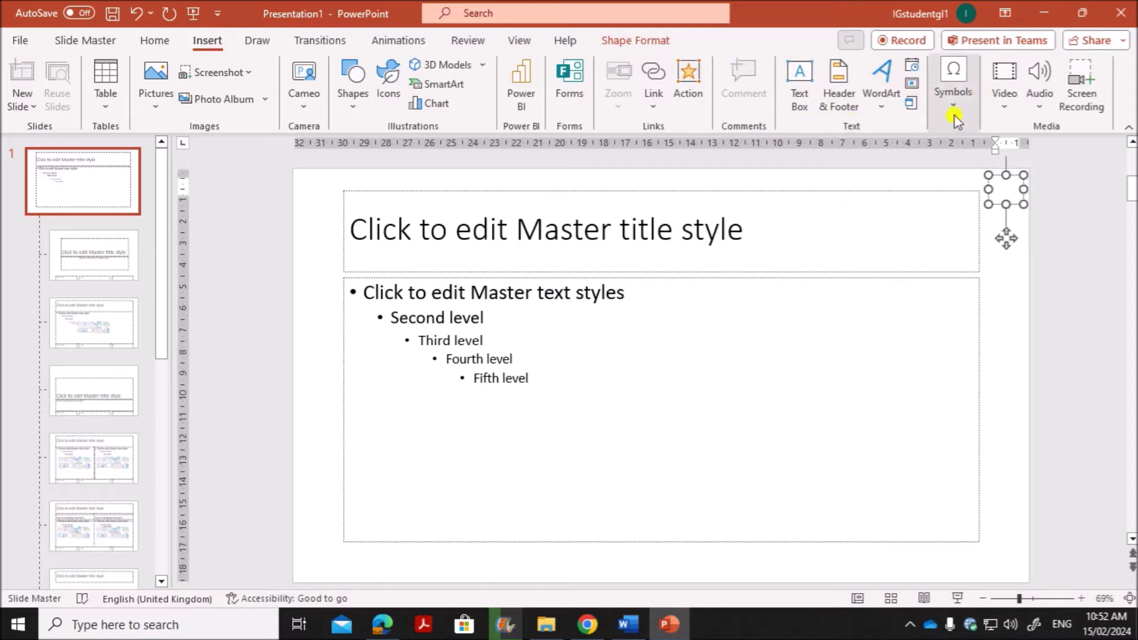
{"action": "left_click", "coordinate": [913, 92]}
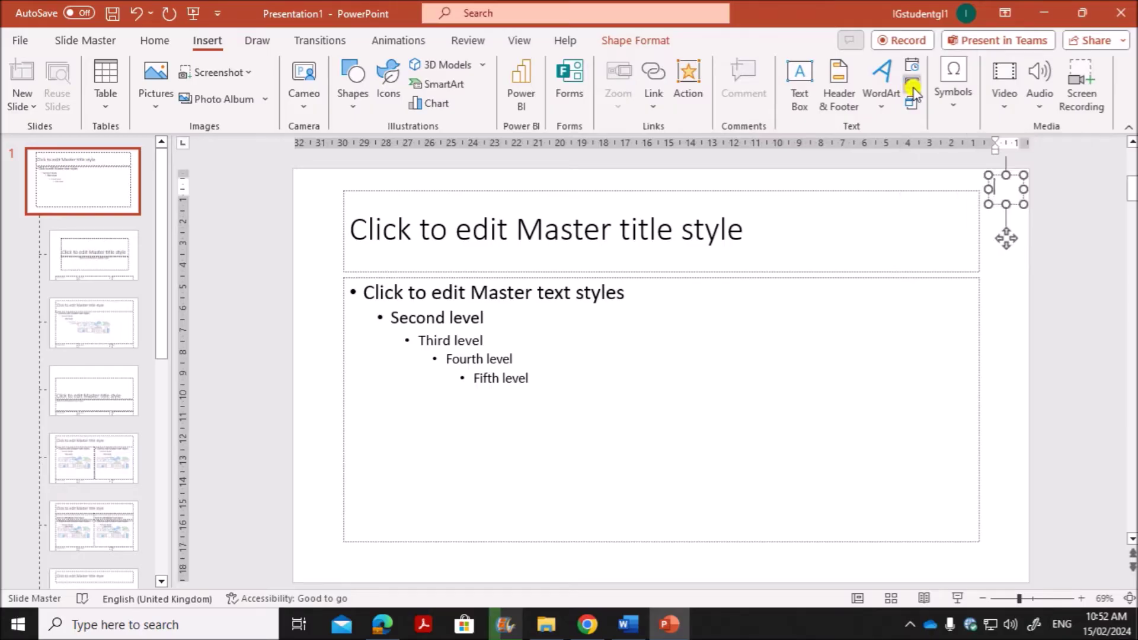
{"action": "left_click", "coordinate": [1021, 286]}
{"action": "left_click", "coordinate": [1003, 185]}
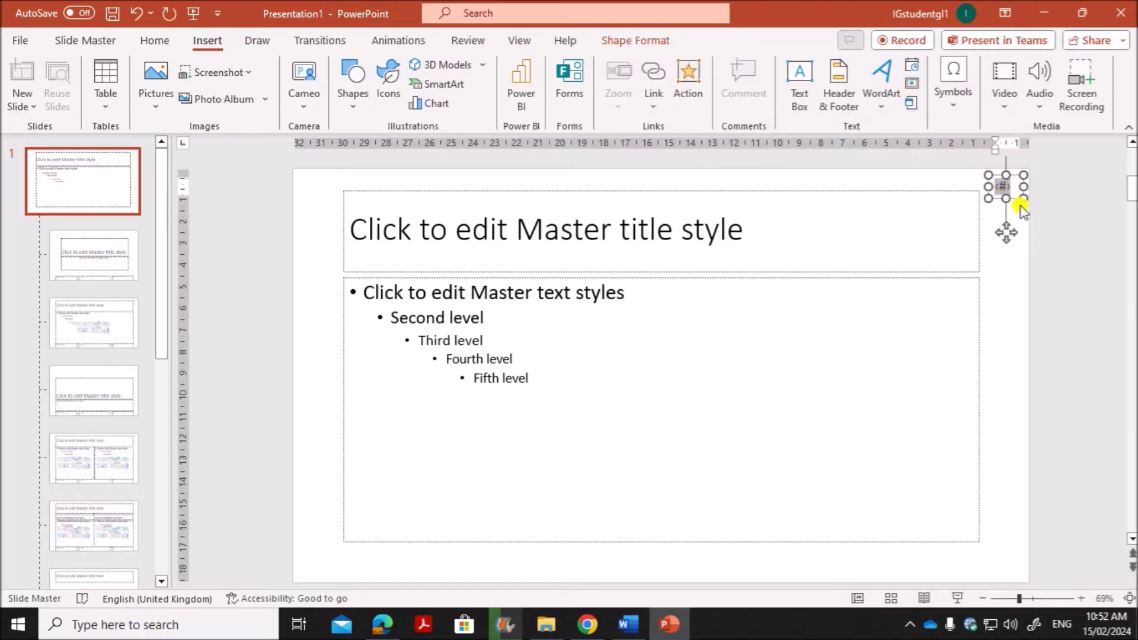
{"action": "left_click", "coordinate": [1003, 299]}
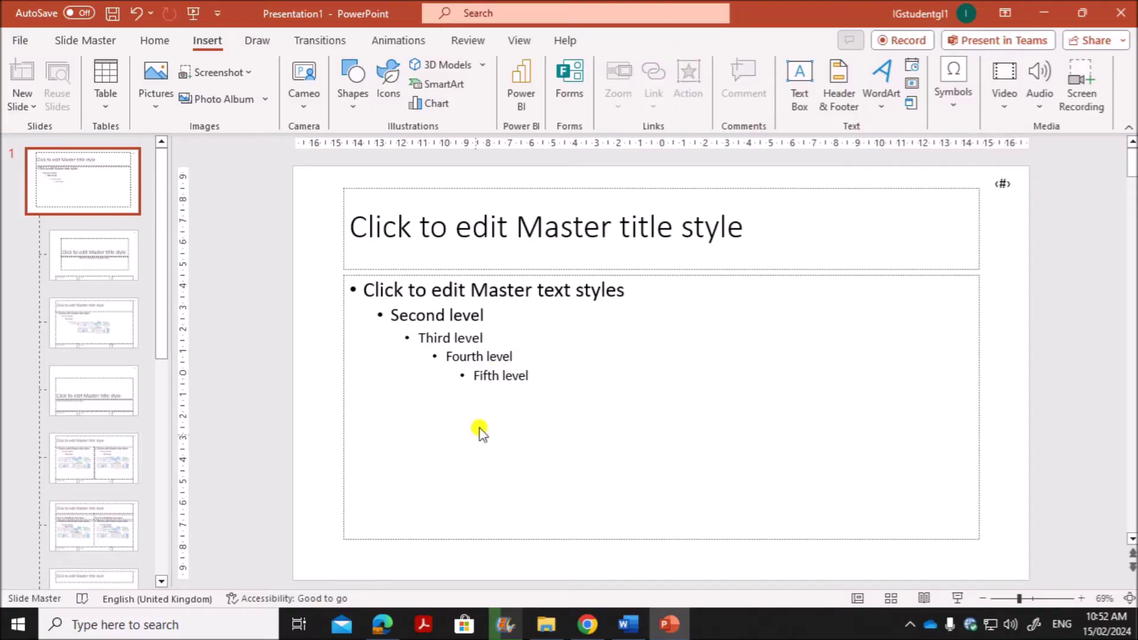
- Check the candidate details required in the PDF and add a bottom-left text box on the PowerPoint master with "Name", centre number and candidate number
{"action": "left_click", "coordinate": [383, 624]}
{"action": "left_click_drag", "start_coordinate": [295, 305], "coordinate": [636, 303]}
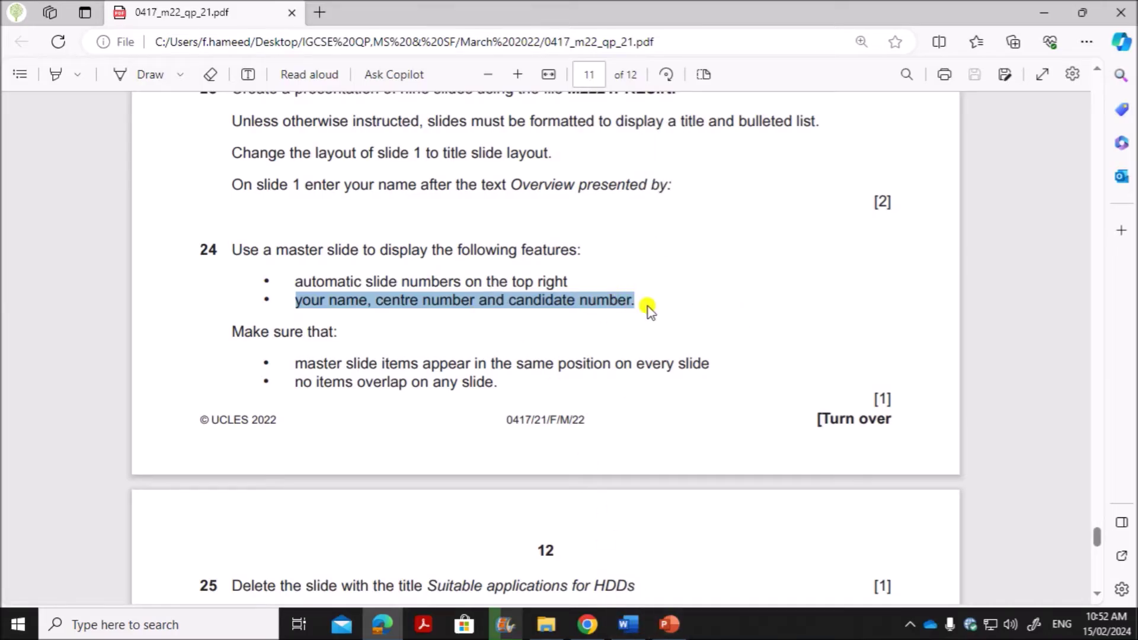
{"action": "key", "text": "alt+Tab"}
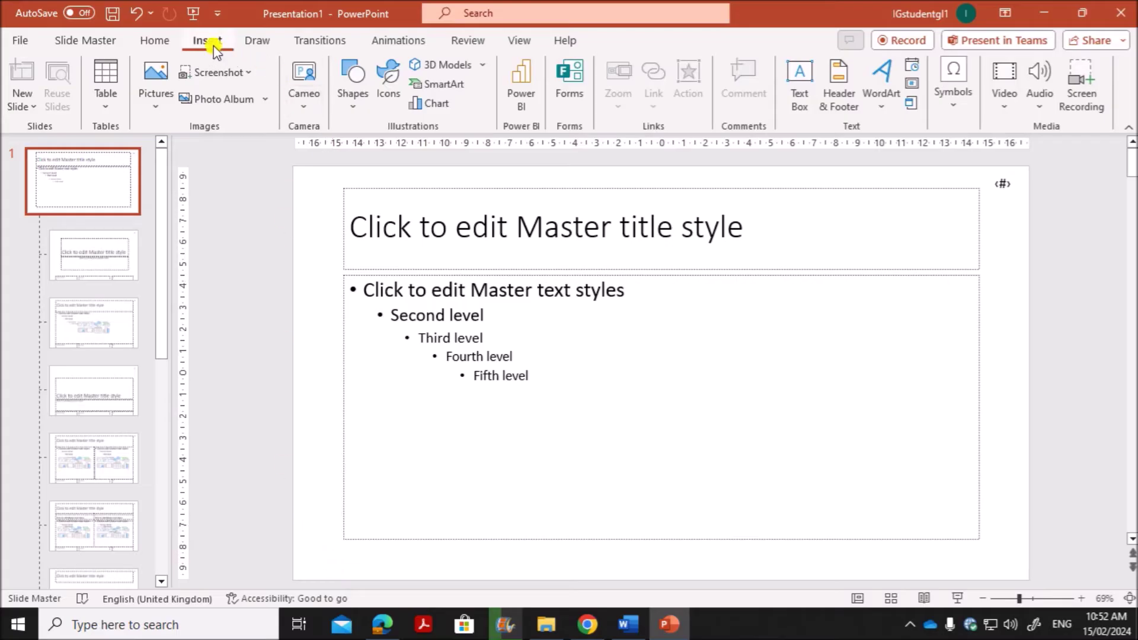
{"action": "left_click", "coordinate": [800, 81]}
{"action": "left_click_drag", "start_coordinate": [293, 545], "coordinate": [449, 577]}
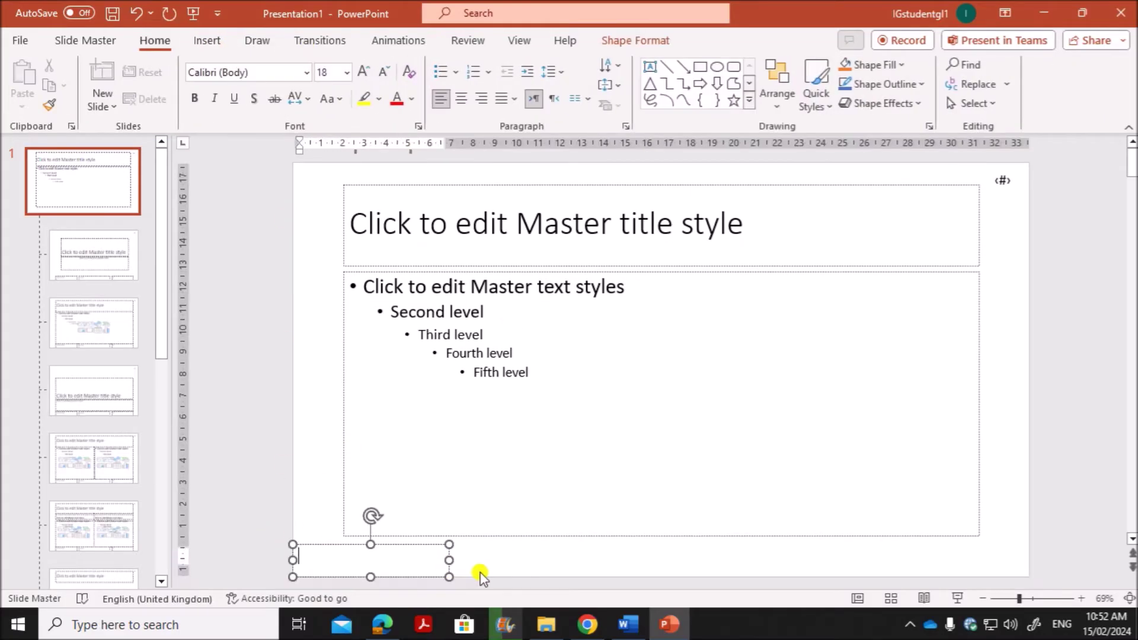
{"action": "type", "text": "Name"}
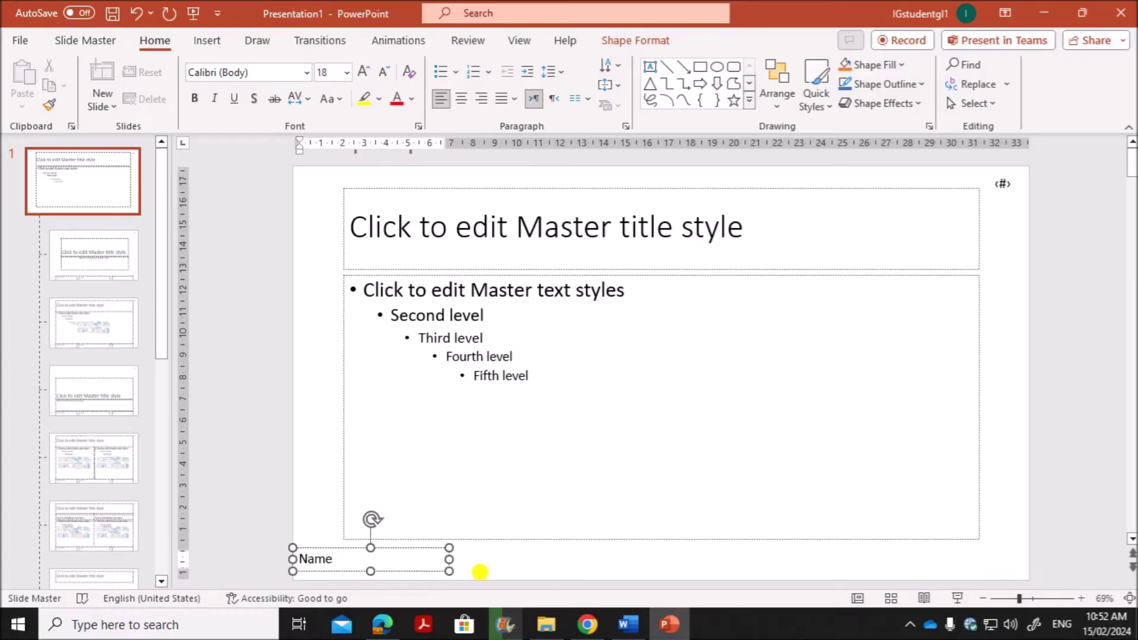
{"action": "type", "text": ",ZZ123,1234"}
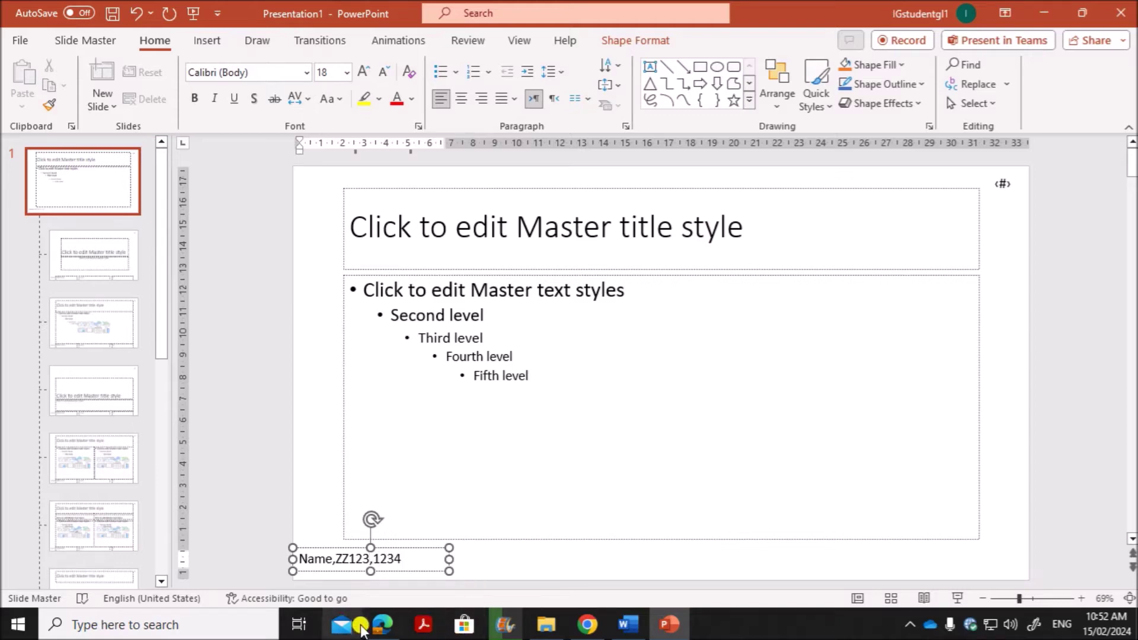
- Check the item position and overlap requirements of question 24 in the PDF and return the PowerPoint presentation to Normal view
{"action": "left_click", "coordinate": [383, 624]}
{"action": "scroll", "coordinate": [447, 483], "scroll_direction": "down", "scroll_amount": 1}
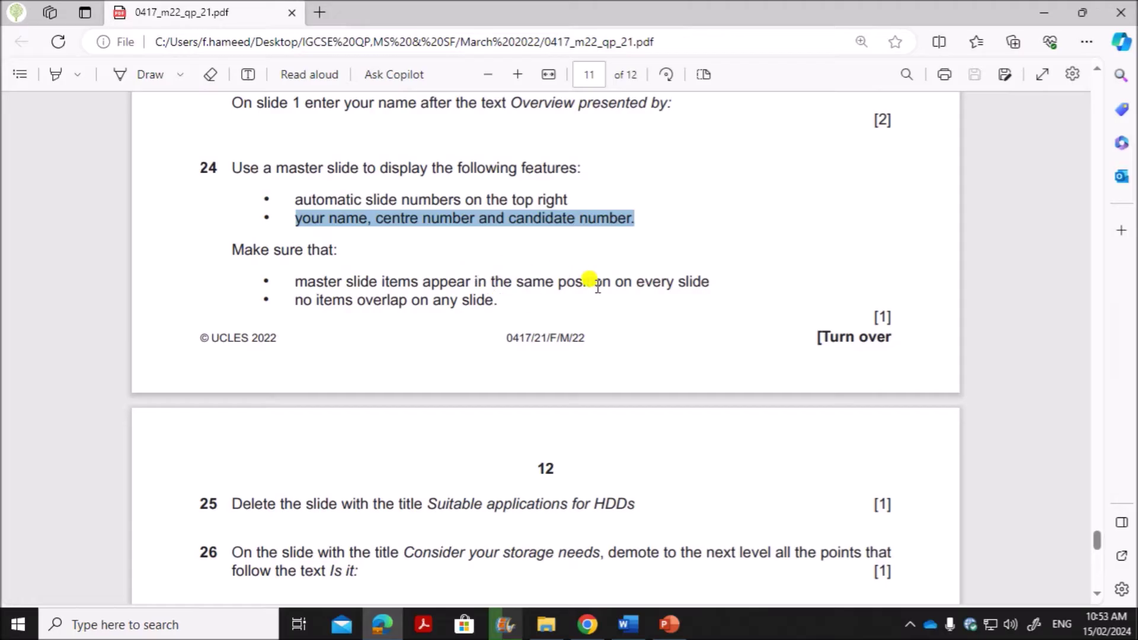
{"action": "left_click_drag", "start_coordinate": [417, 287], "coordinate": [710, 282]}
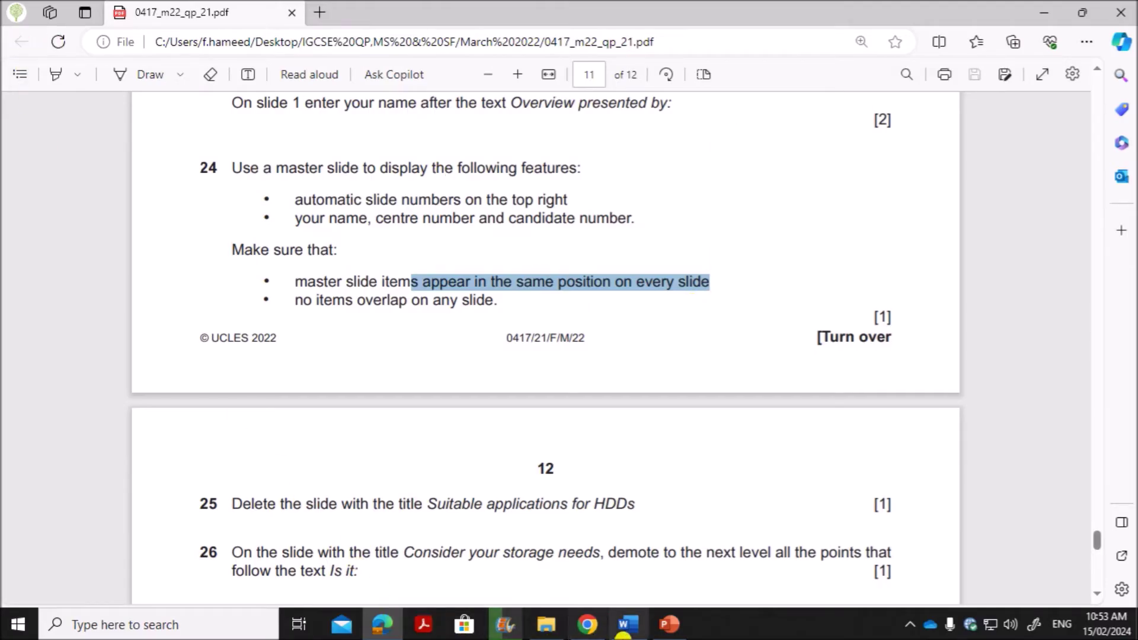
{"action": "left_click", "coordinate": [669, 624]}
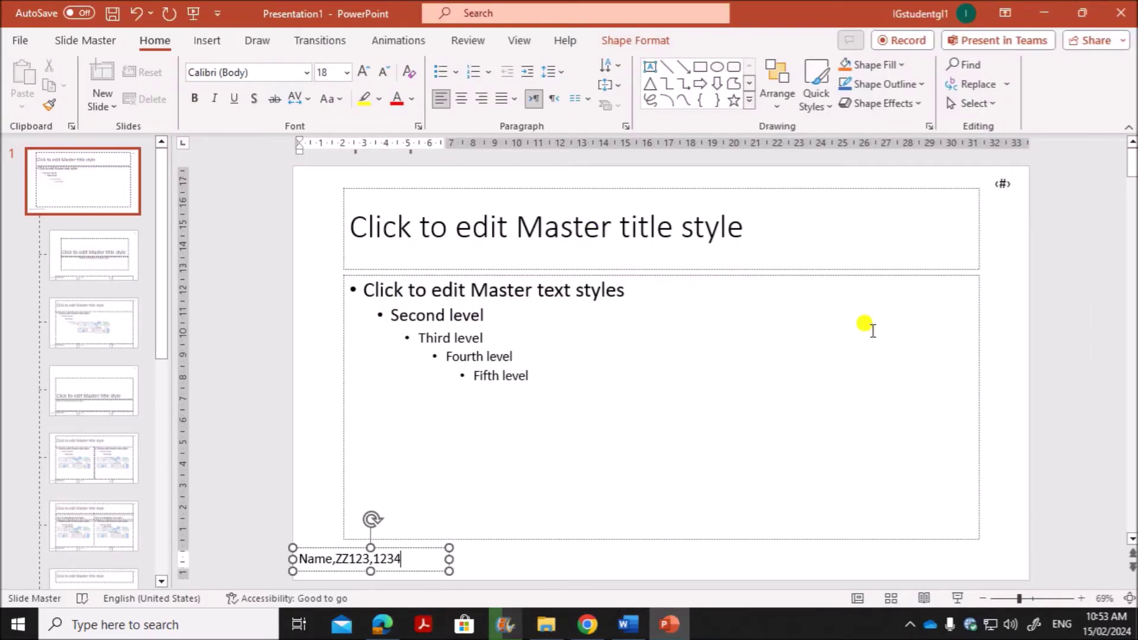
{"action": "left_click", "coordinate": [1001, 427]}
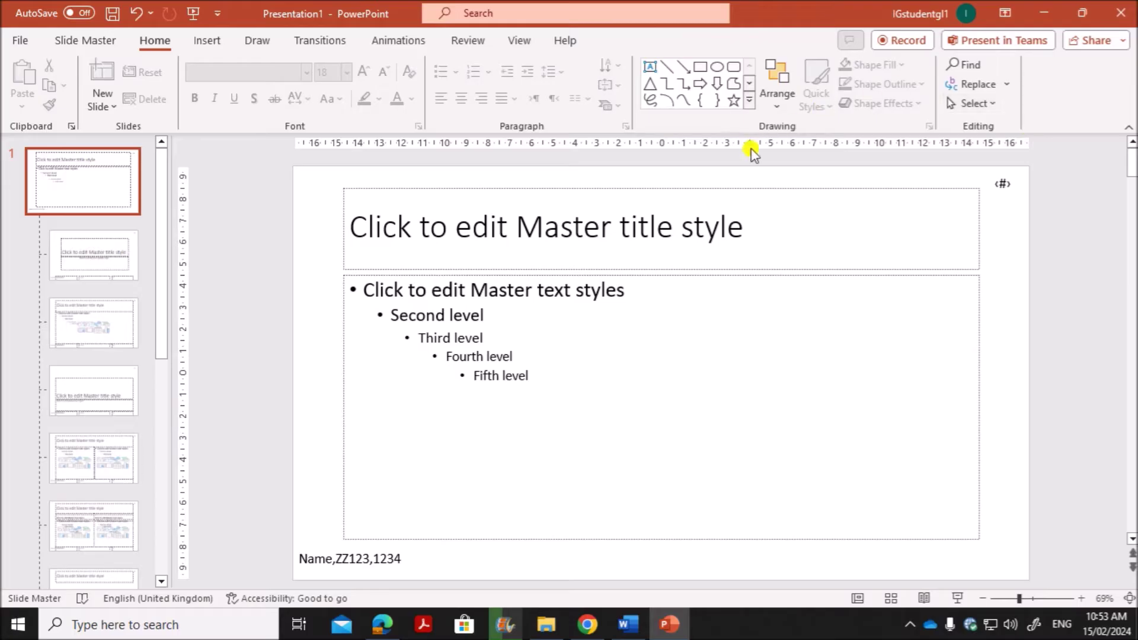
{"action": "left_click", "coordinate": [383, 624]}
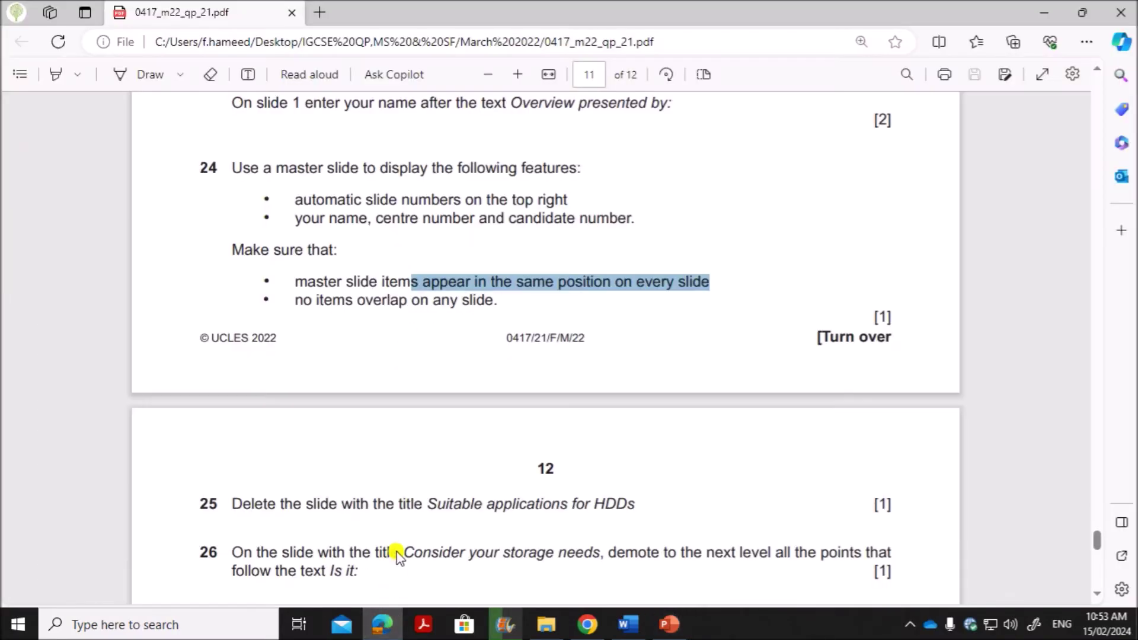
{"action": "left_click", "coordinate": [669, 624]}
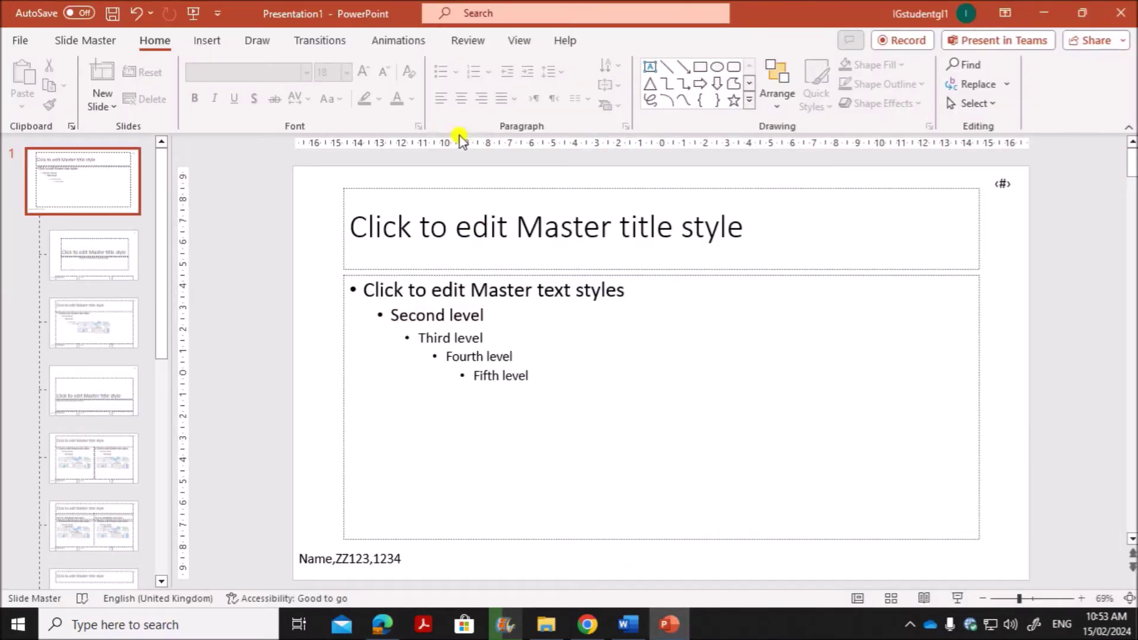
{"action": "left_click", "coordinate": [520, 41]}
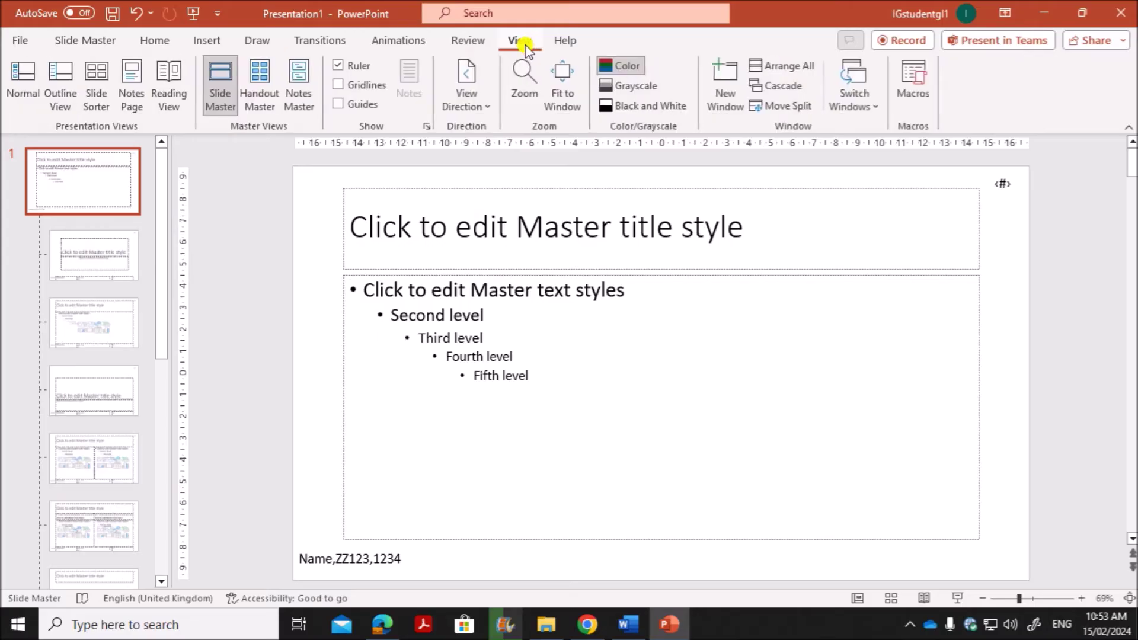
{"action": "left_click", "coordinate": [25, 74]}
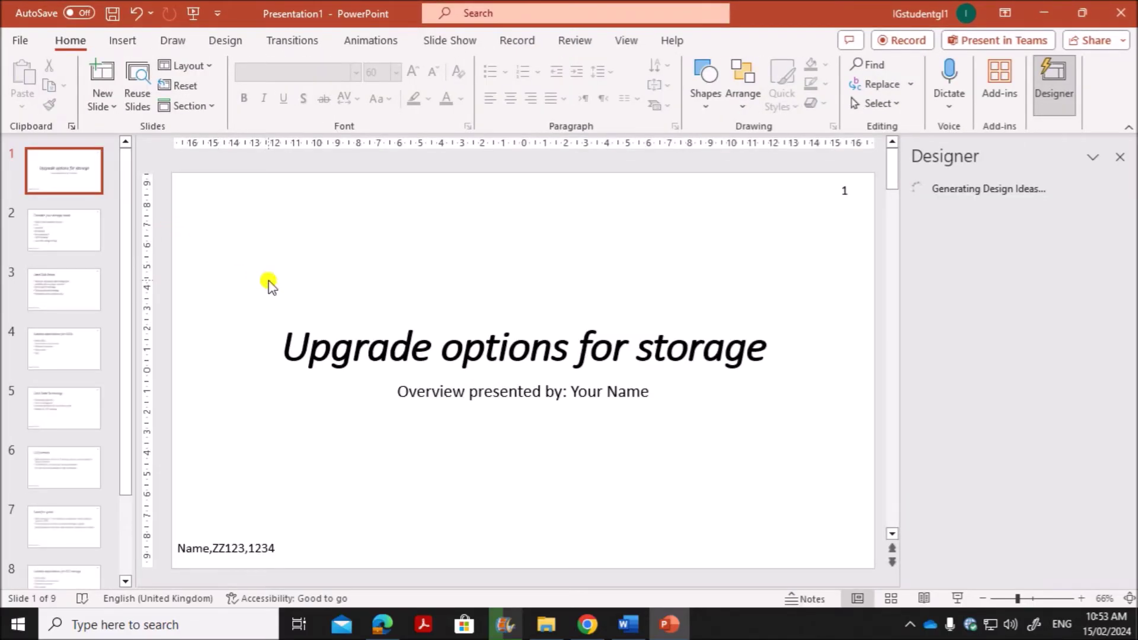
- Close the Designer suggestions and check the slide number and candidate details on the first four slides
{"action": "left_click", "coordinate": [1124, 159]}
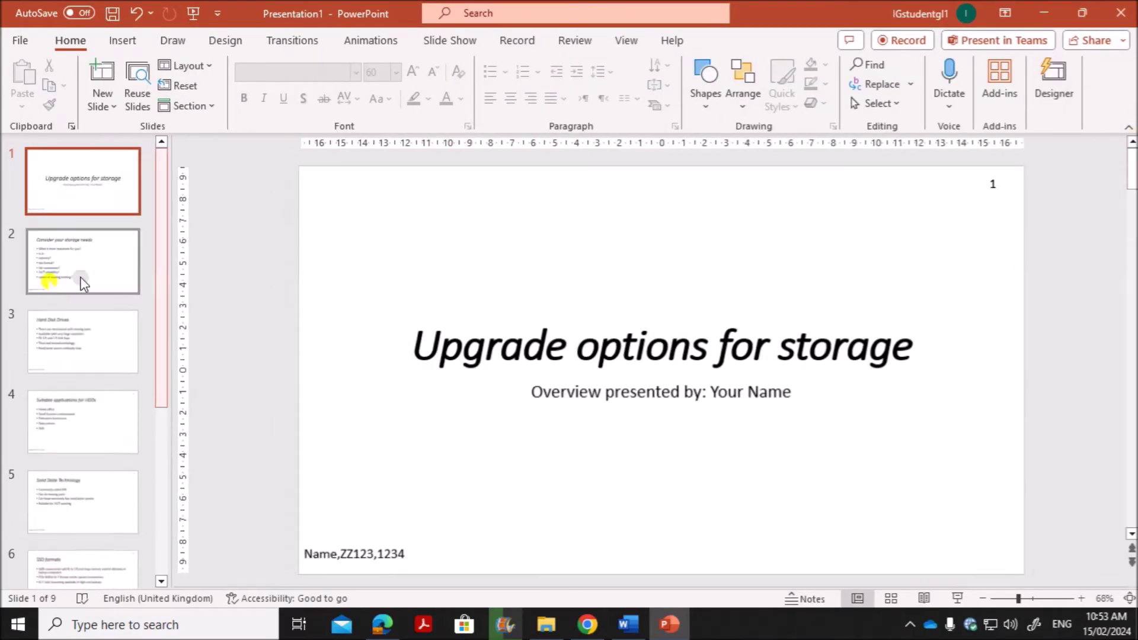
{"action": "left_click", "coordinate": [67, 268]}
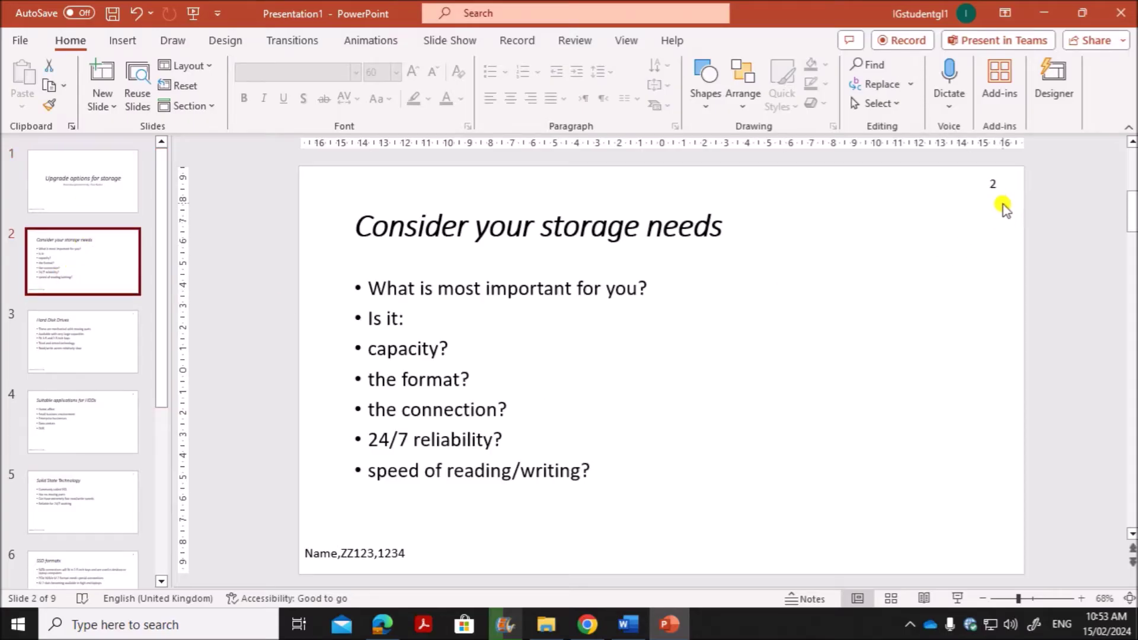
{"action": "left_click", "coordinate": [107, 351]}
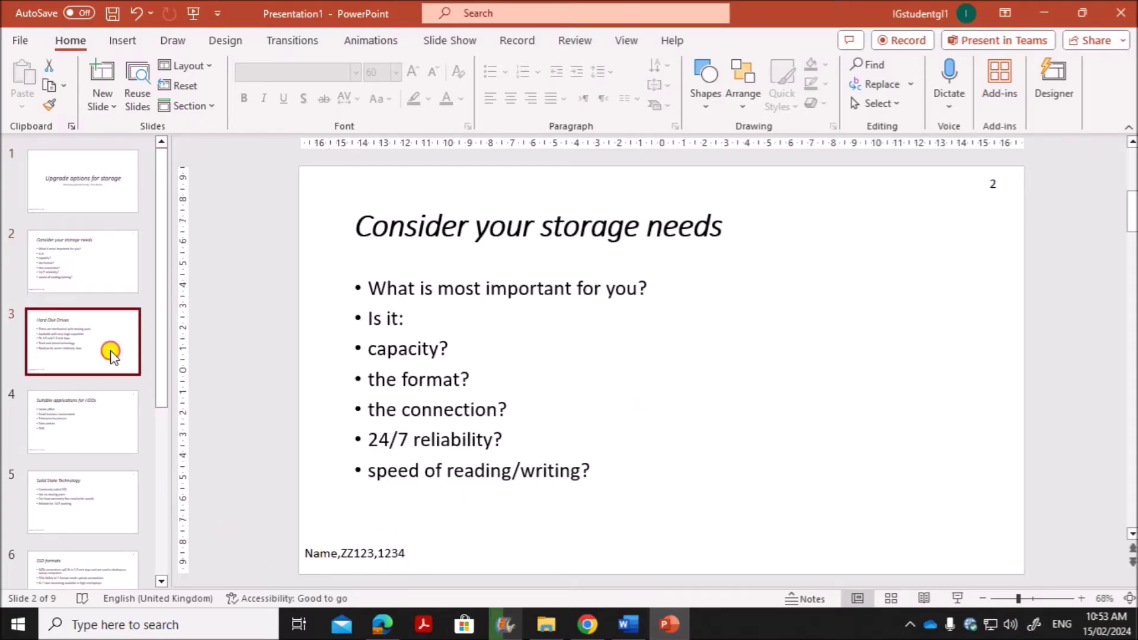
{"action": "left_click", "coordinate": [83, 447]}
{"action": "left_click", "coordinate": [94, 208]}
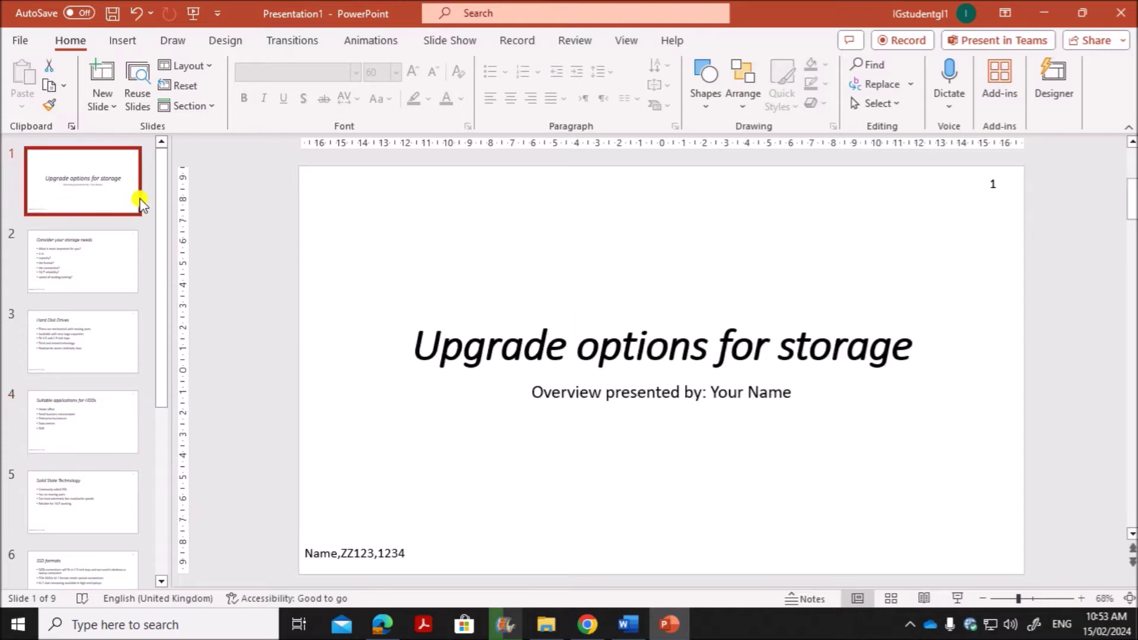
- Check question 25 in the exam PDF and delete the slide titled "Suitable applications for HDDs" in PowerPoint
{"action": "left_click", "coordinate": [385, 625]}
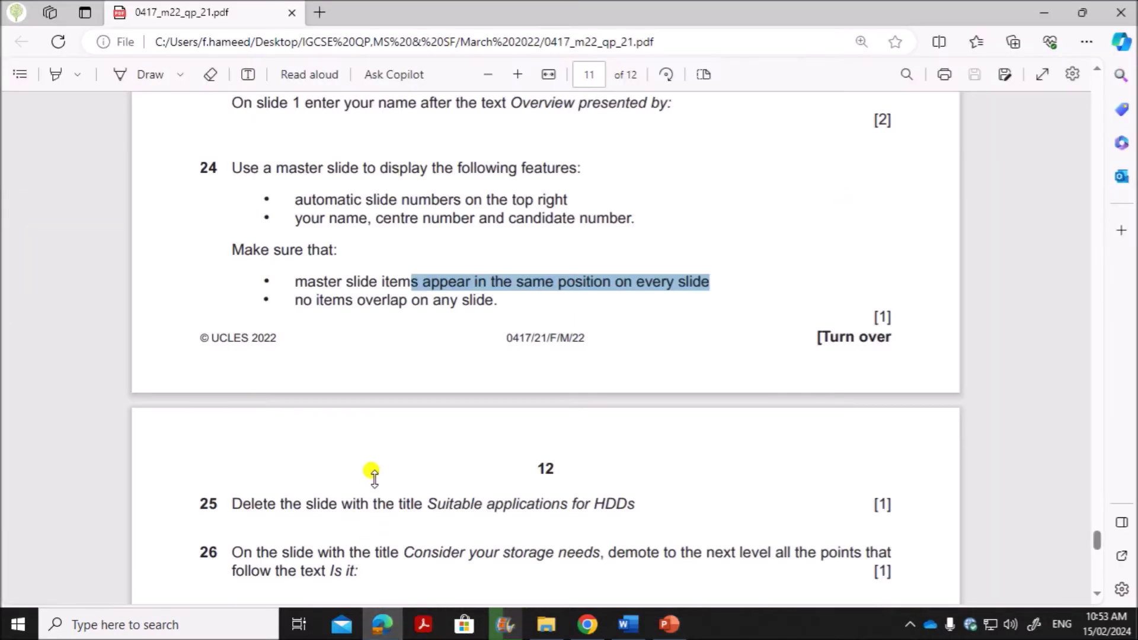
{"action": "scroll", "coordinate": [374, 475], "scroll_direction": "down", "scroll_amount": 4}
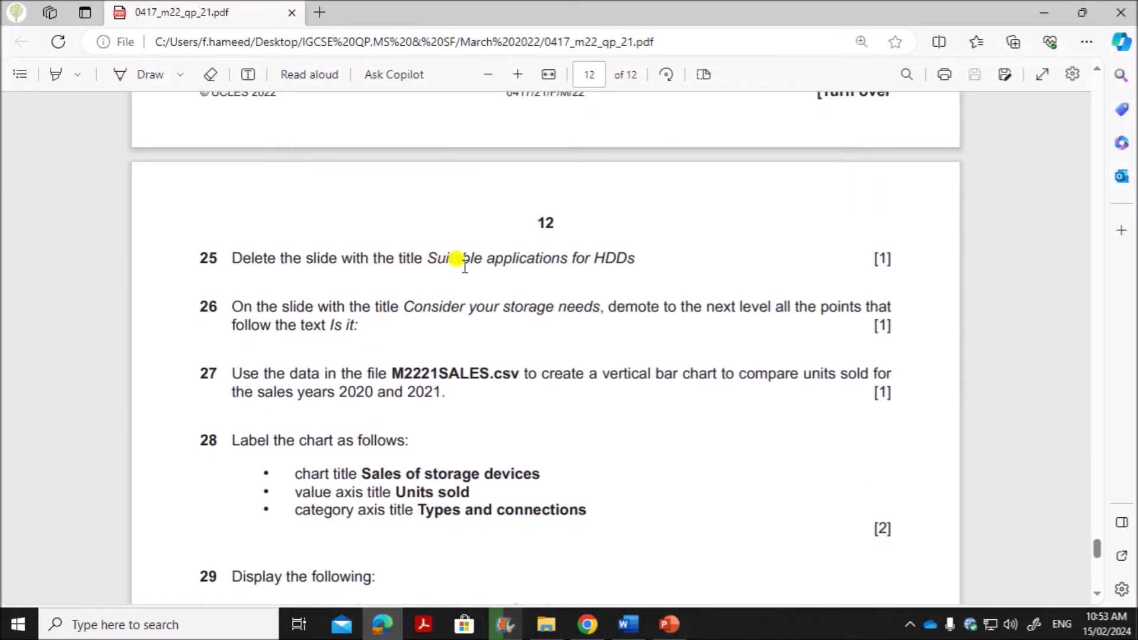
{"action": "left_click", "coordinate": [669, 624]}
{"action": "left_click", "coordinate": [62, 423]}
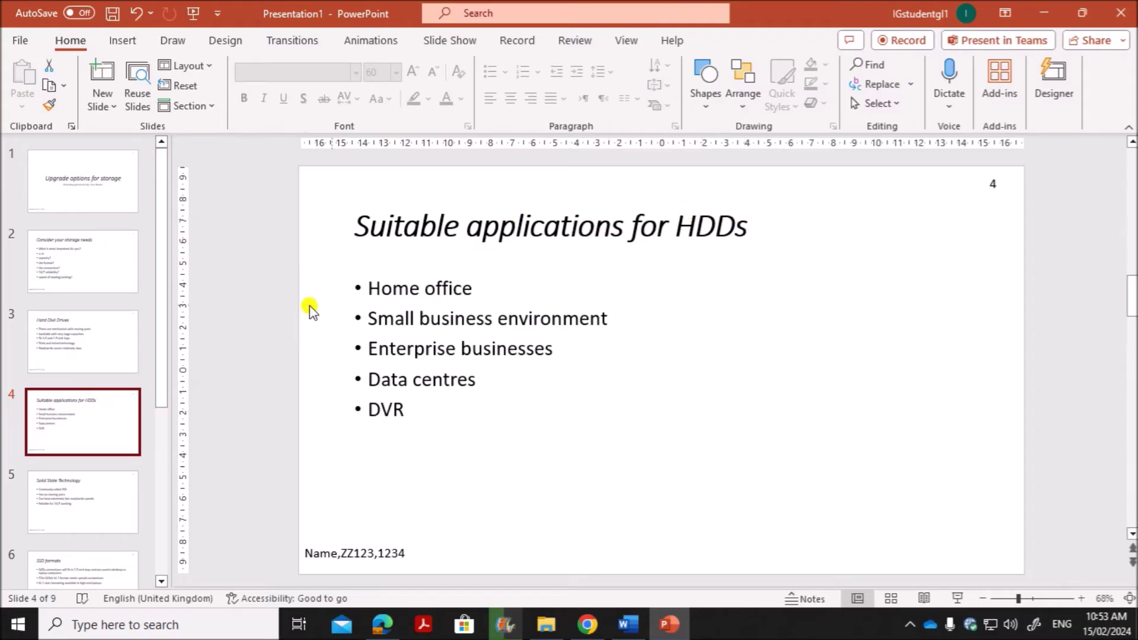
{"action": "right_click", "coordinate": [98, 416]}
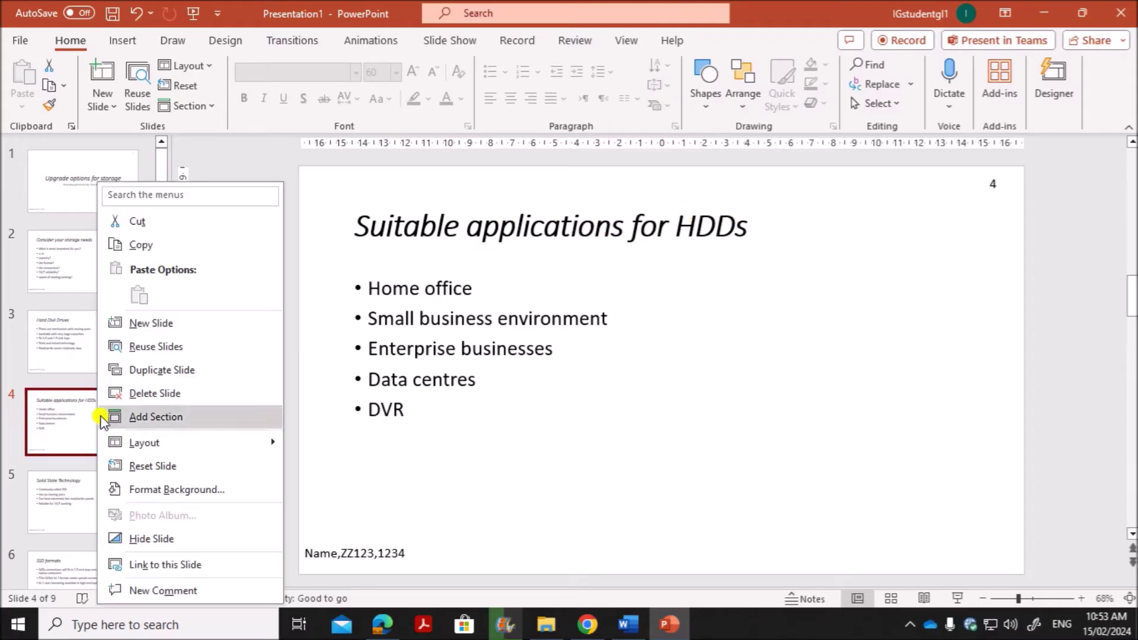
{"action": "left_click", "coordinate": [157, 394]}
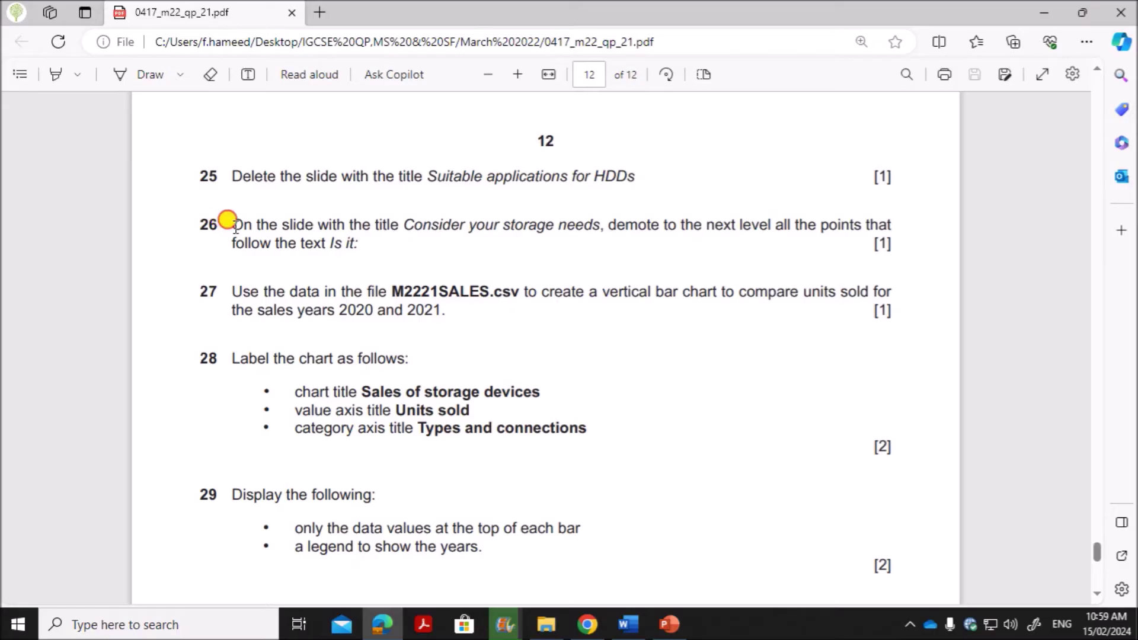
- Read question 26 in the PDF and open the slide "Consider your storage needs" in PowerPoint
{"action": "left_click_drag", "start_coordinate": [235, 228], "coordinate": [592, 227]}
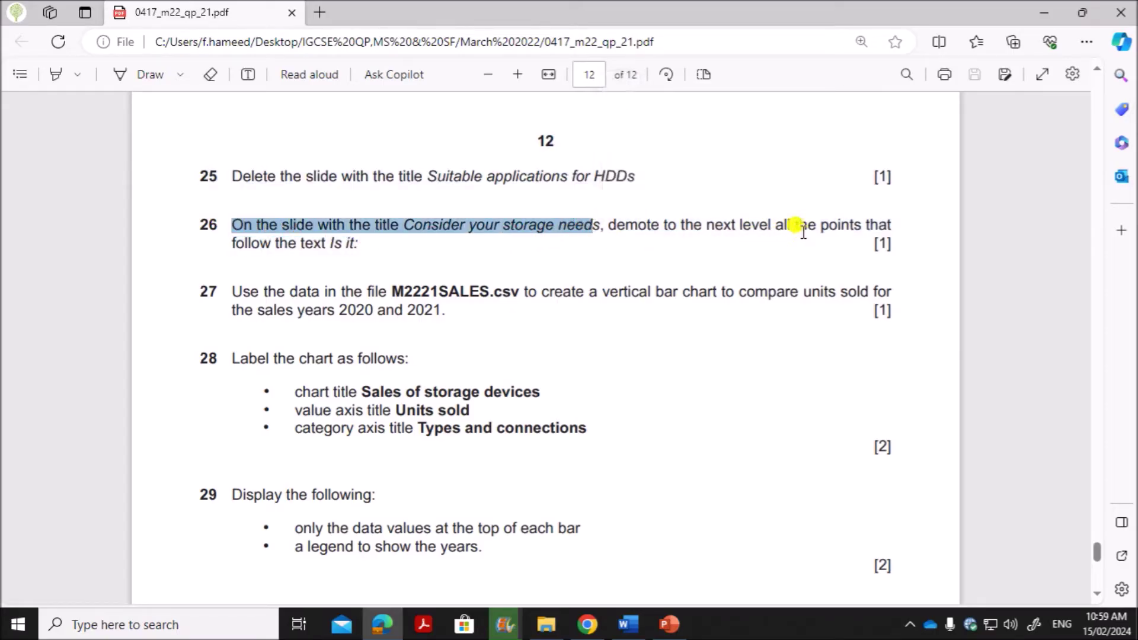
{"action": "left_click", "coordinate": [296, 246]}
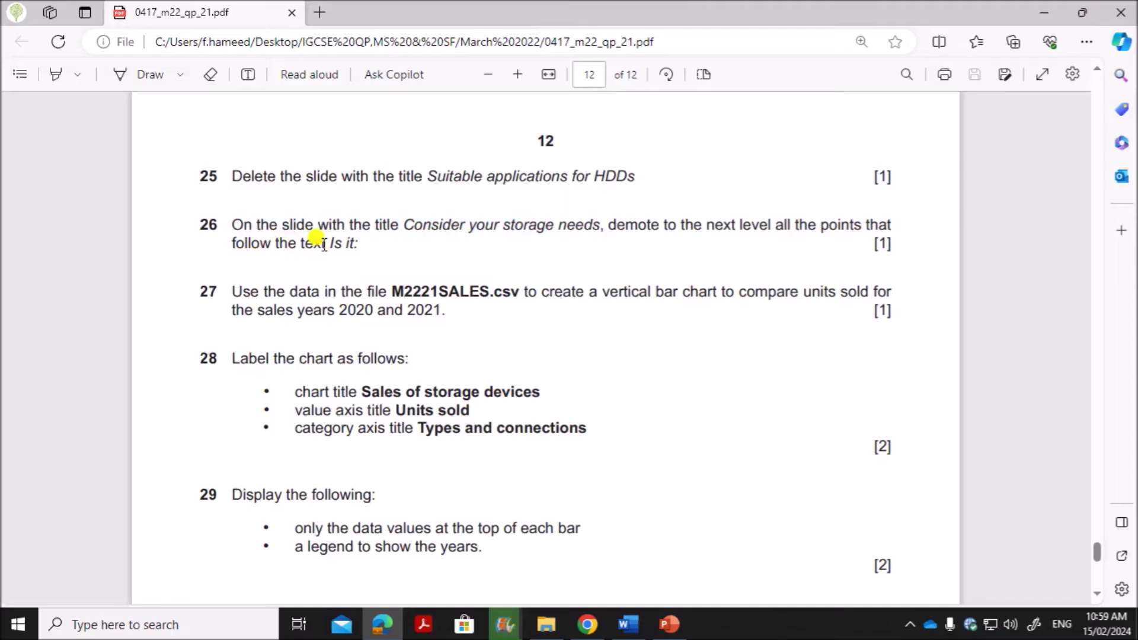
{"action": "left_click_drag", "start_coordinate": [325, 240], "coordinate": [357, 245]}
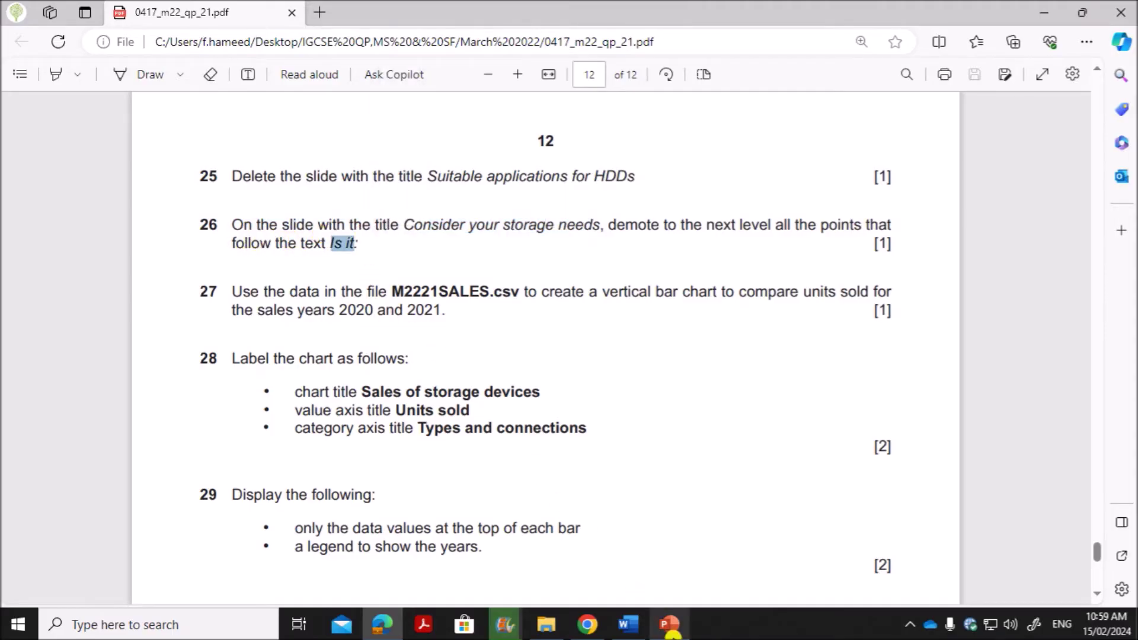
{"action": "left_click", "coordinate": [670, 627]}
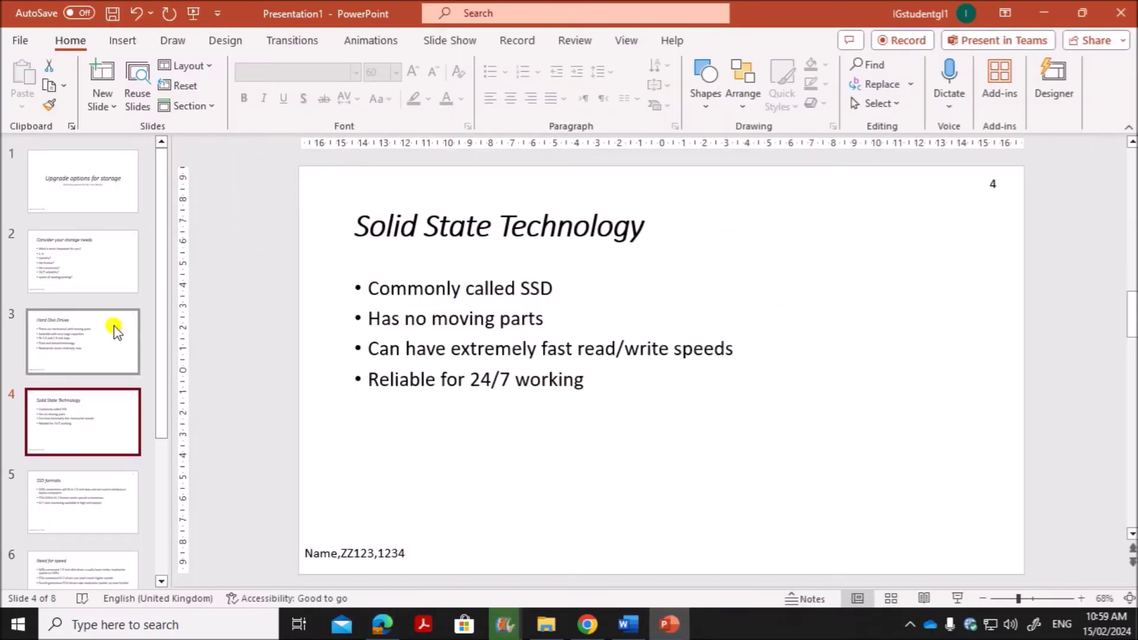
{"action": "left_click", "coordinate": [89, 270]}
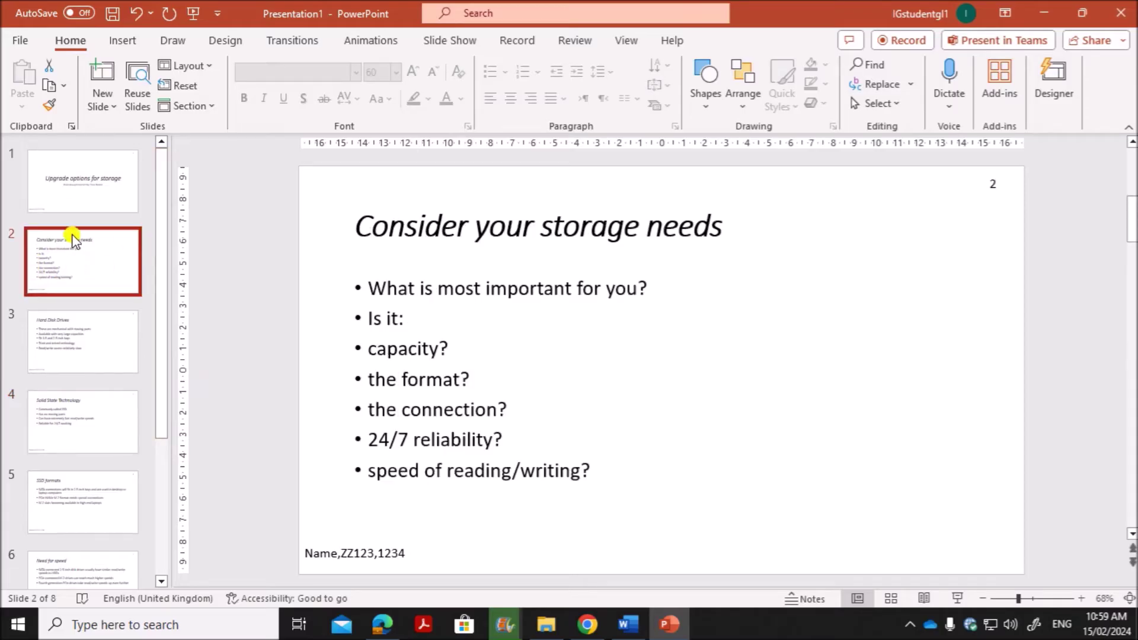
- Demote the five points after "Is it:", from "capacity?" to "speed of reading/writing?", by one list level
{"action": "left_click", "coordinate": [596, 382]}
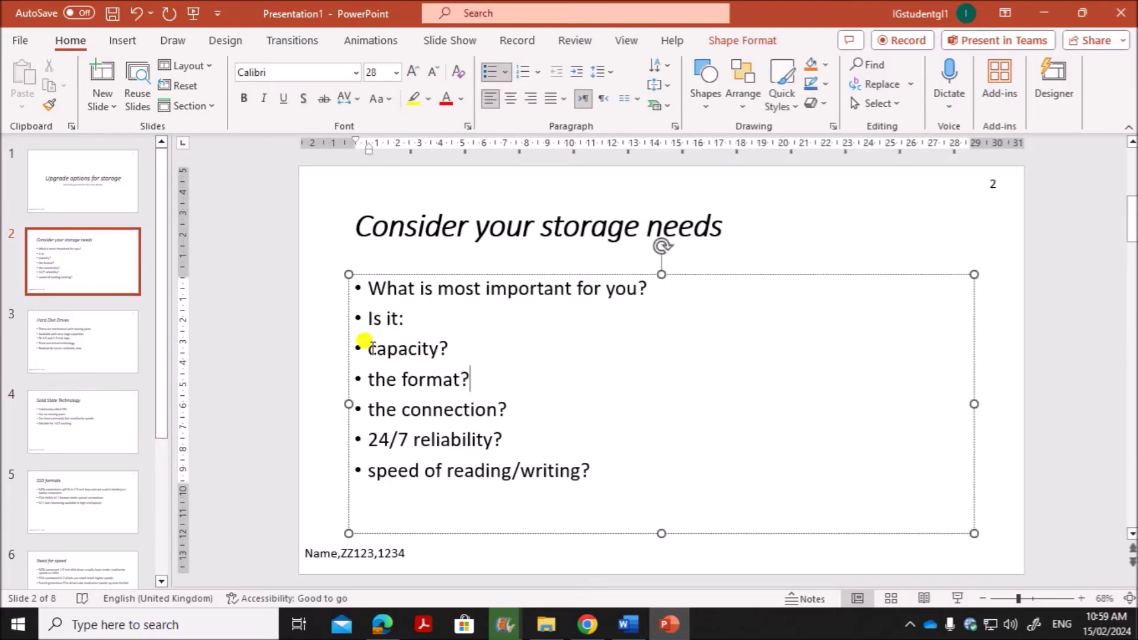
{"action": "left_click_drag", "start_coordinate": [366, 349], "coordinate": [592, 470]}
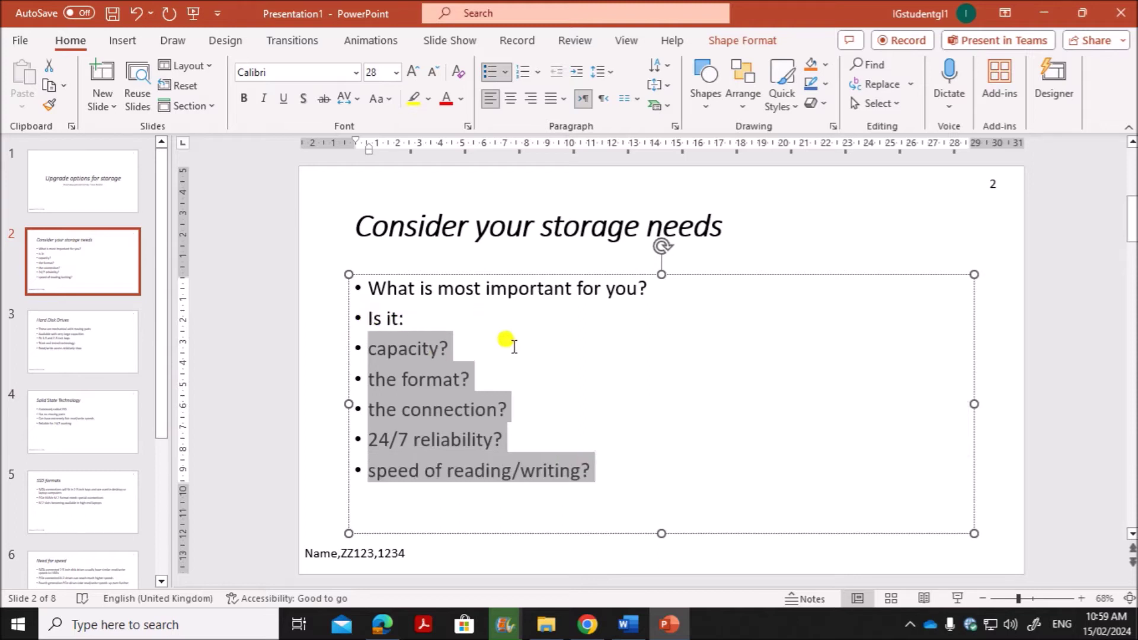
{"action": "left_click", "coordinate": [685, 469]}
{"action": "left_click_drag", "start_coordinate": [366, 350], "coordinate": [598, 474]}
{"action": "left_click", "coordinate": [577, 74]}
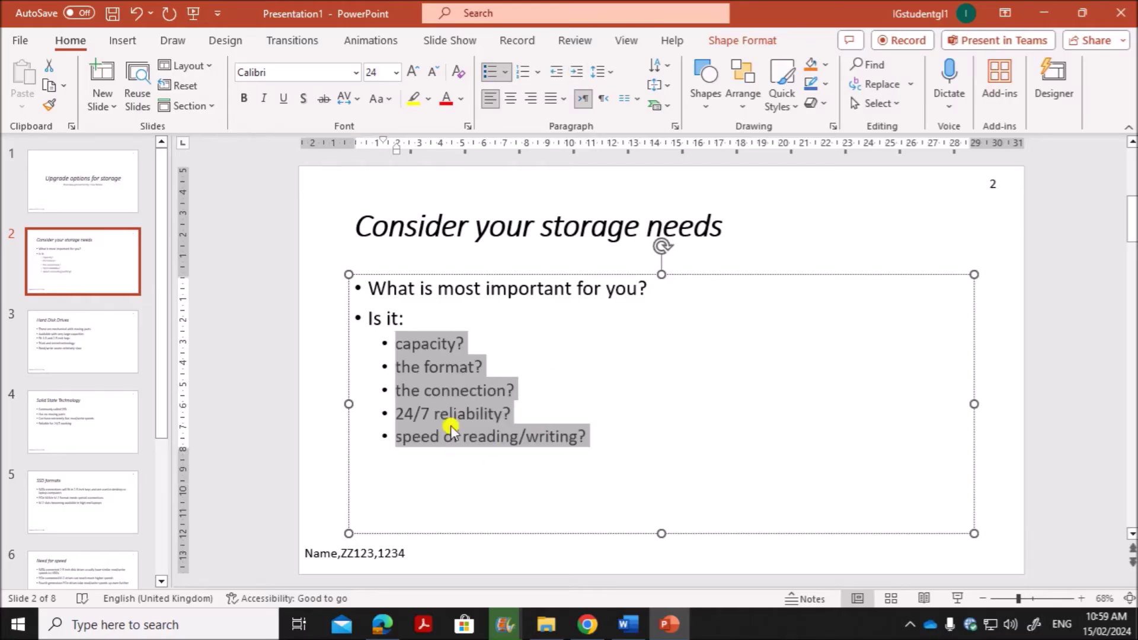
{"action": "left_click", "coordinate": [485, 515]}
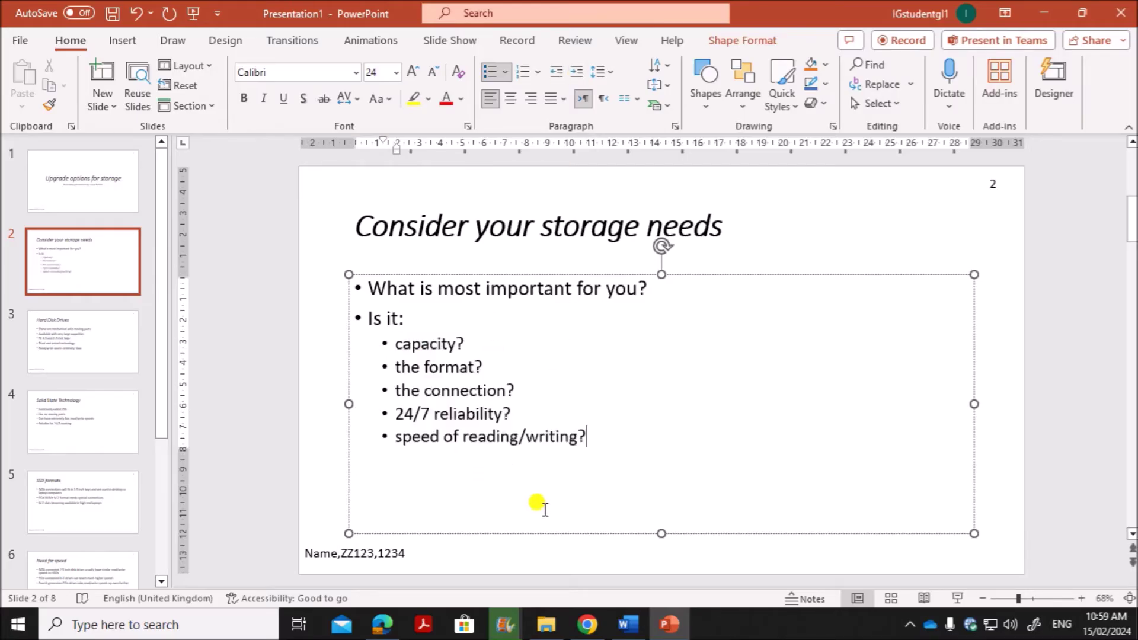
{"action": "left_click", "coordinate": [1015, 414]}
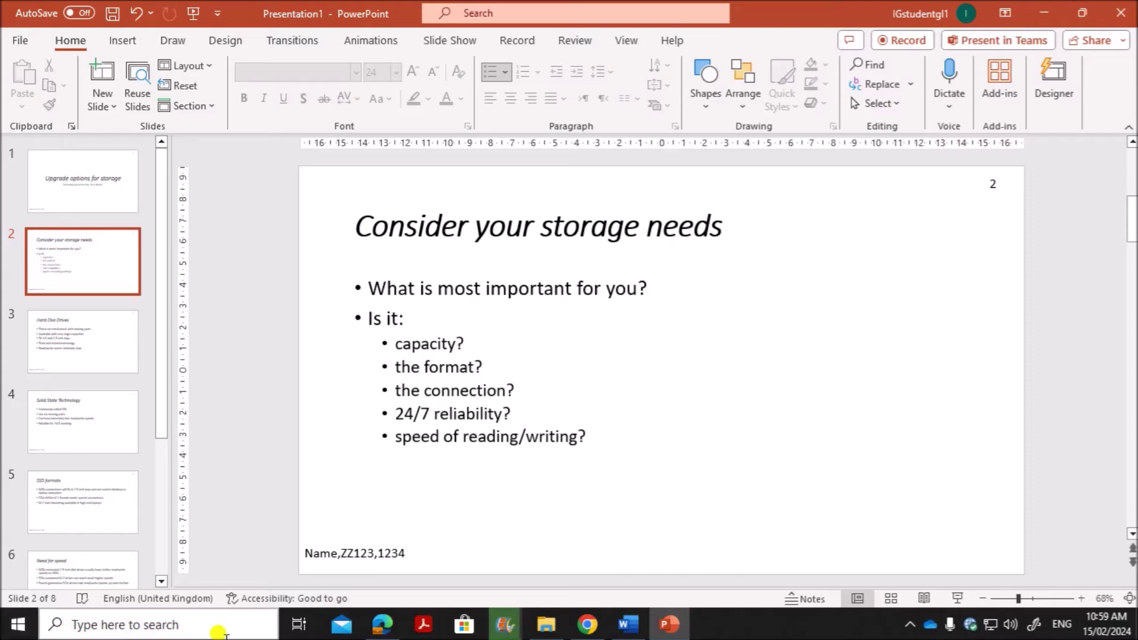
- Check the data file named in question 27 of the PDF and locate M2221SALES in the March 2022-21 folder
{"action": "left_click", "coordinate": [382, 624]}
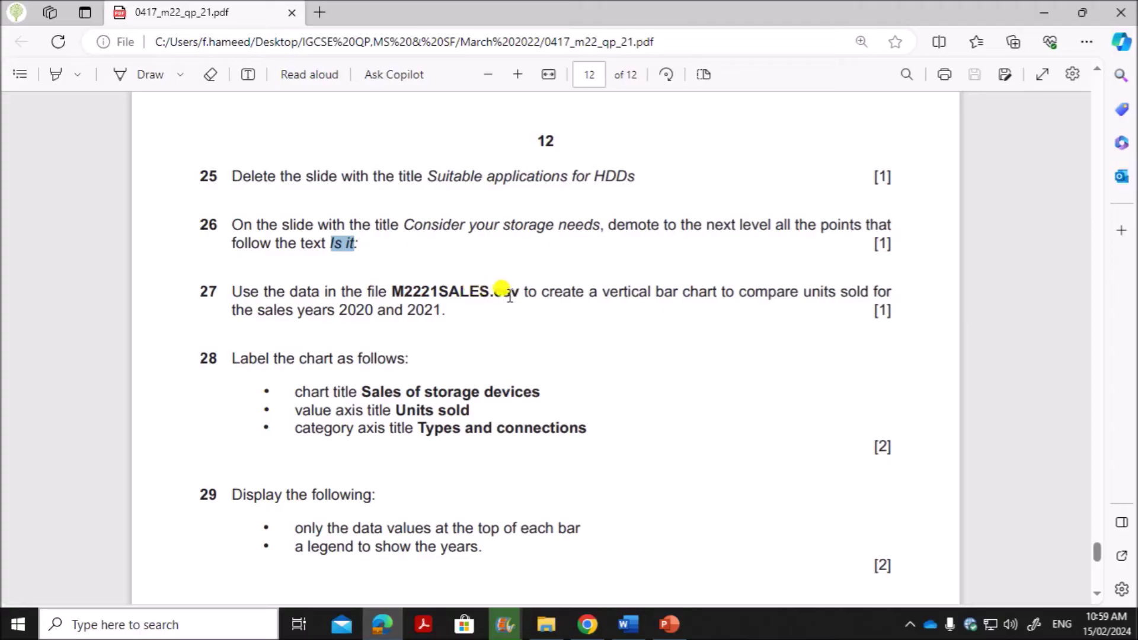
{"action": "left_click", "coordinate": [546, 623]}
{"action": "left_click", "coordinate": [95, 380]}
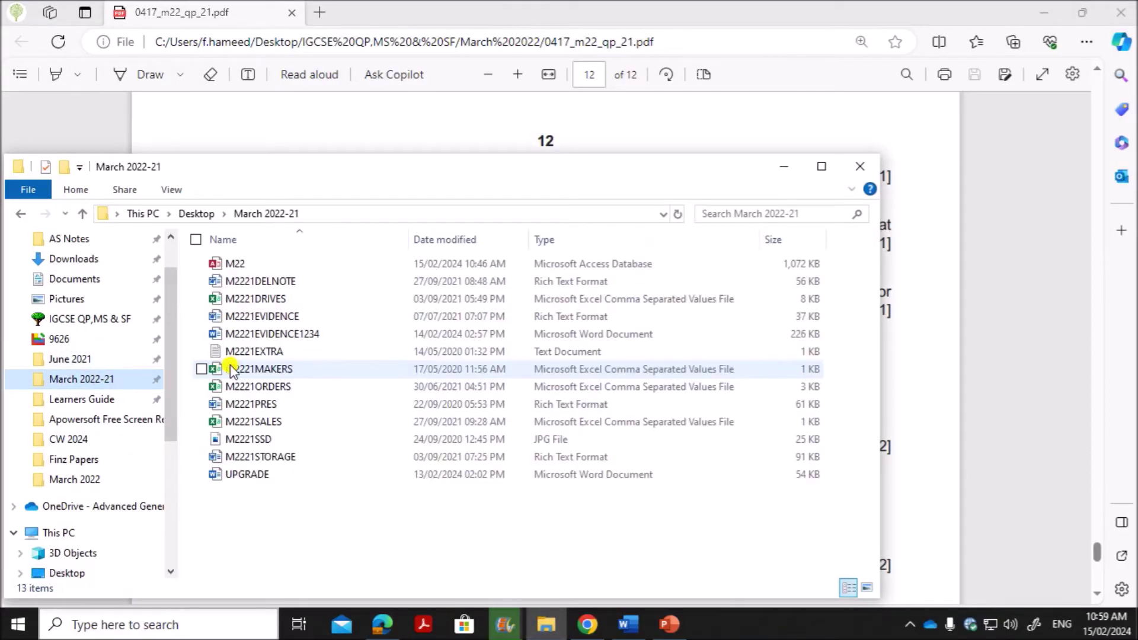
{"action": "left_click", "coordinate": [261, 408]}
{"action": "left_click", "coordinate": [261, 423]}
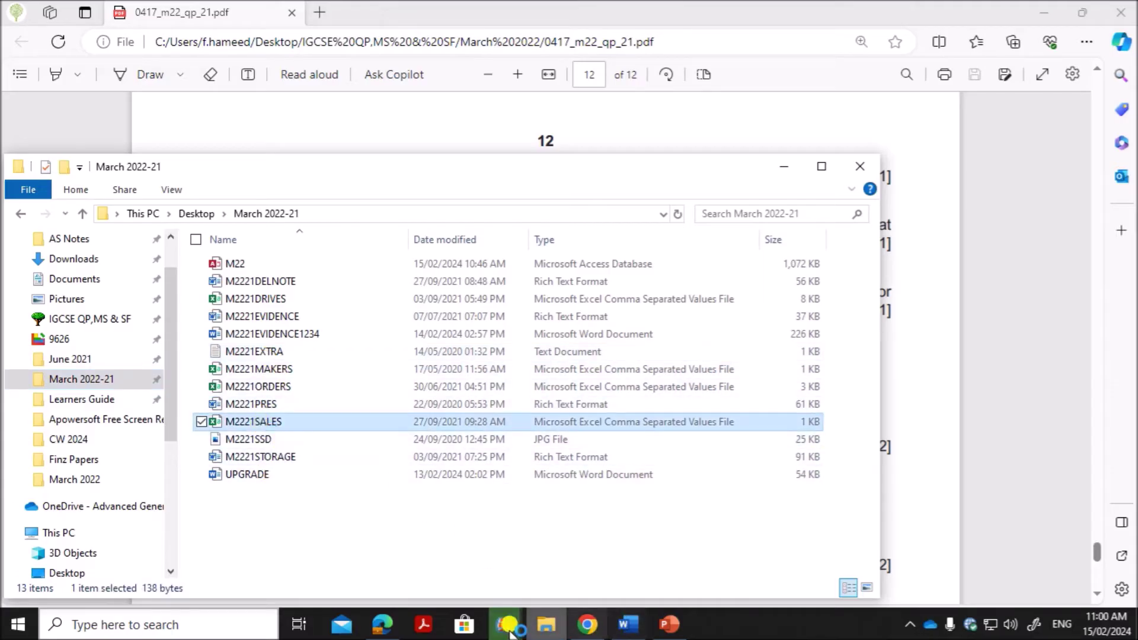
- Read in question 27 of the PDF which chart type and sales years are required
{"action": "left_click", "coordinate": [396, 628]}
{"action": "left_click", "coordinate": [539, 288]}
{"action": "left_click_drag", "start_coordinate": [538, 288], "coordinate": [456, 314]}
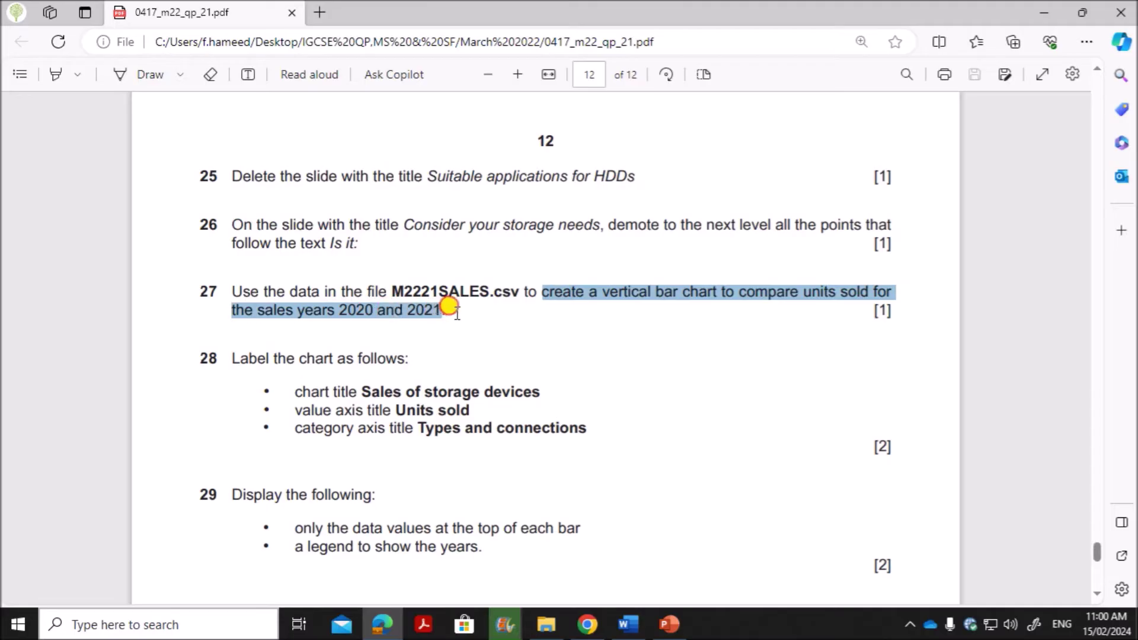
{"action": "left_click", "coordinate": [667, 425]}
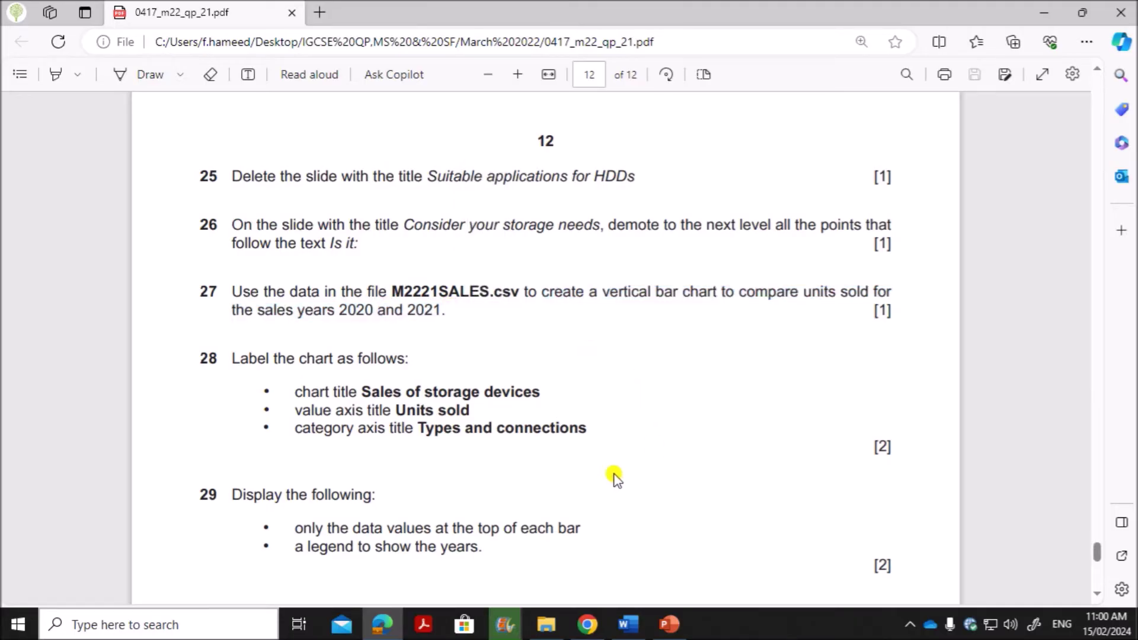
- Open M2221SALES from the March 2022-21 folder in Excel and dismiss Document Recovery, removing the recovered files
{"action": "left_click", "coordinate": [545, 624]}
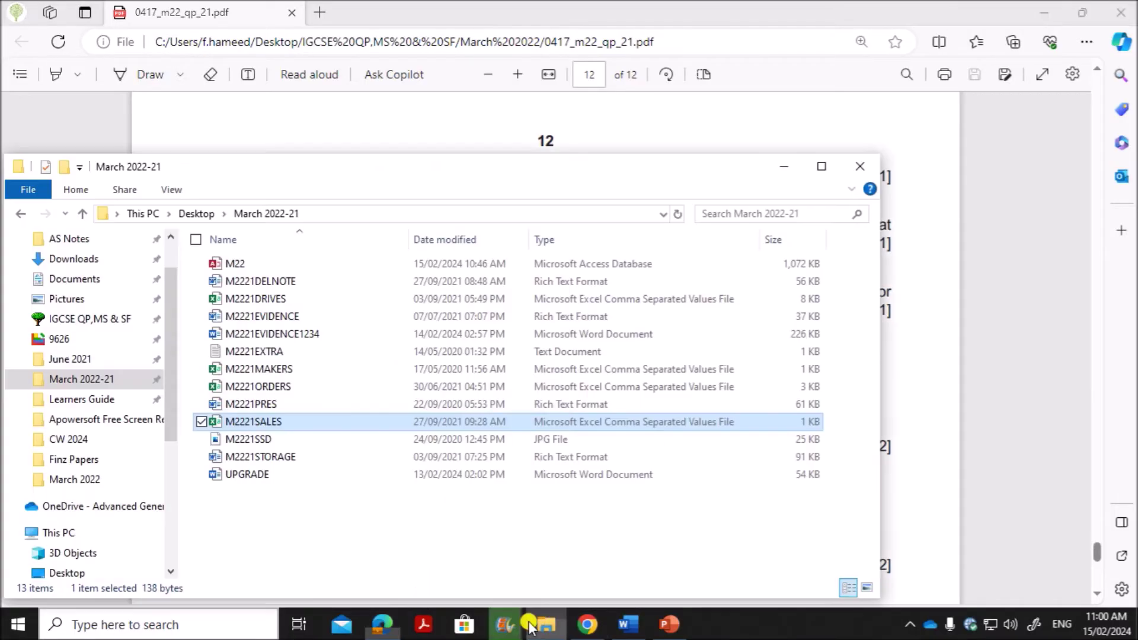
{"action": "double_click", "coordinate": [252, 422]}
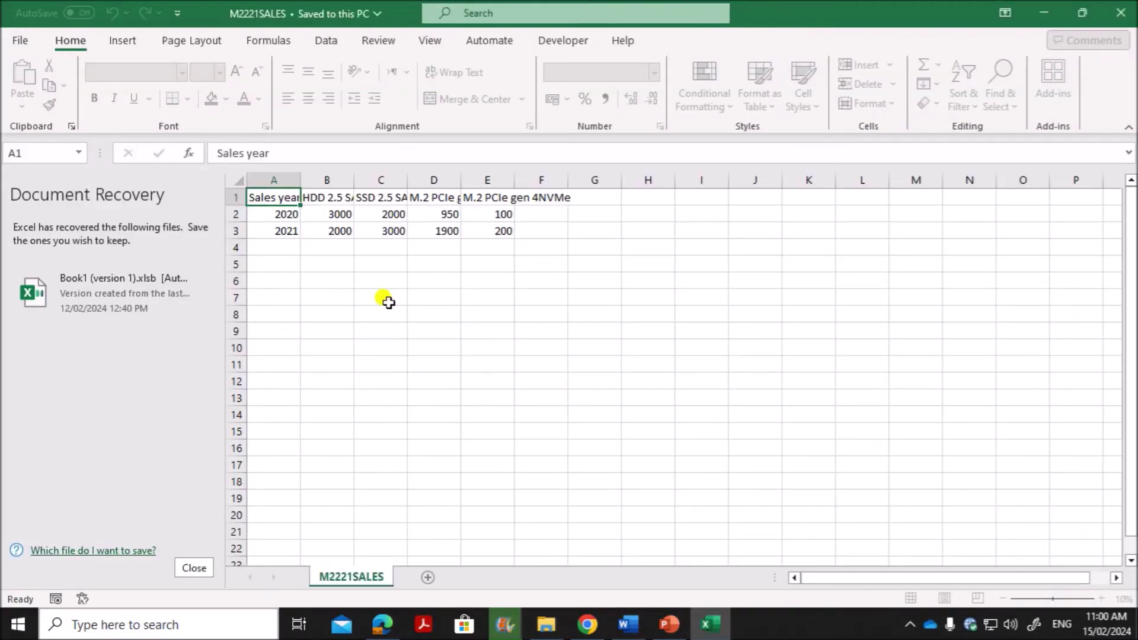
{"action": "left_click", "coordinate": [198, 573]}
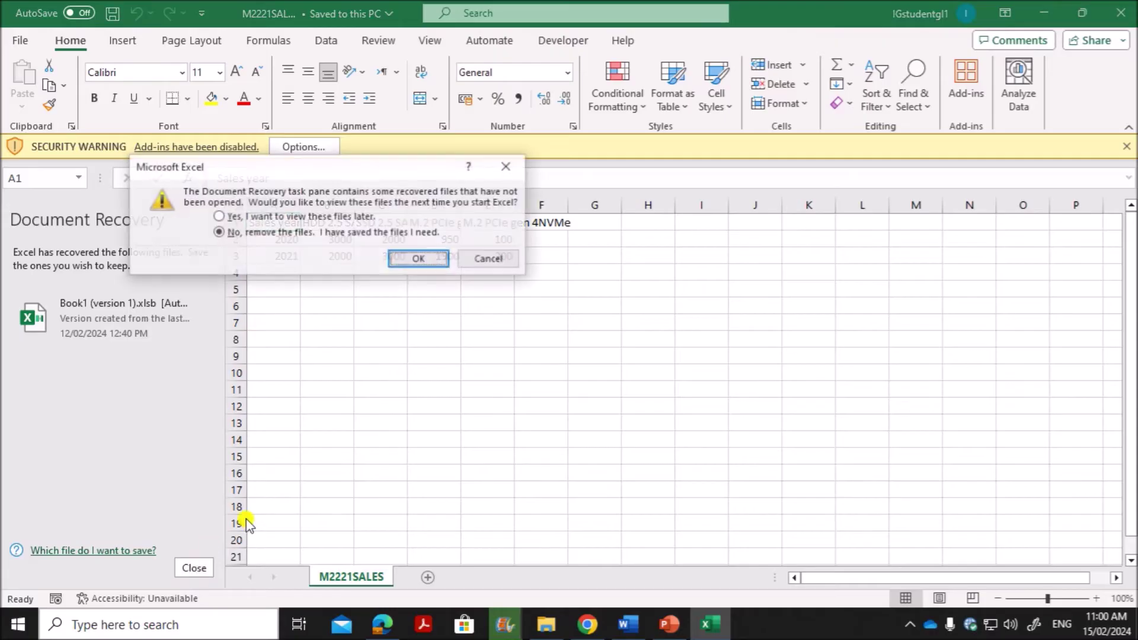
{"action": "left_click", "coordinate": [418, 261]}
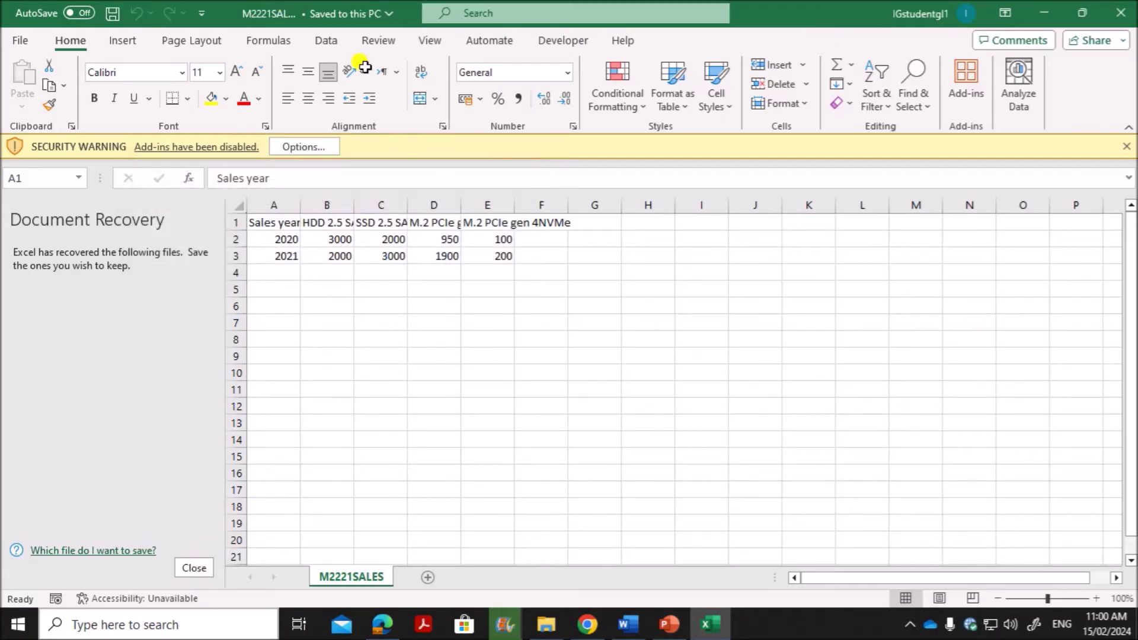
{"action": "left_click", "coordinate": [185, 423]}
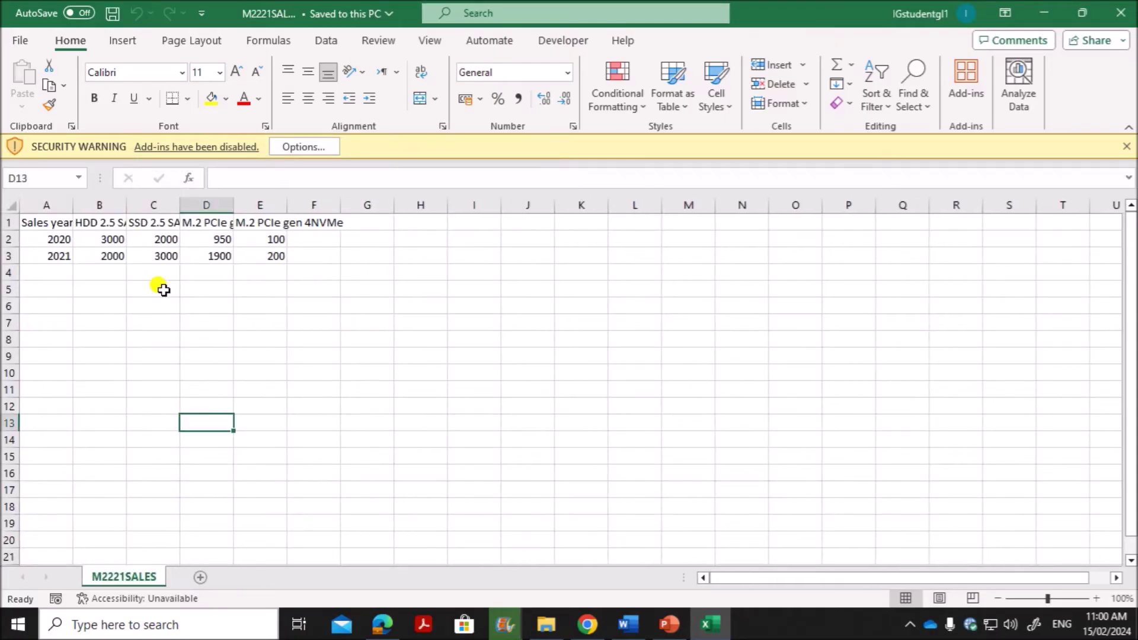
- Autofit the width of all columns in the M2221SALES sheet
{"action": "left_click", "coordinate": [12, 205]}
{"action": "double_click", "coordinate": [72, 204]}
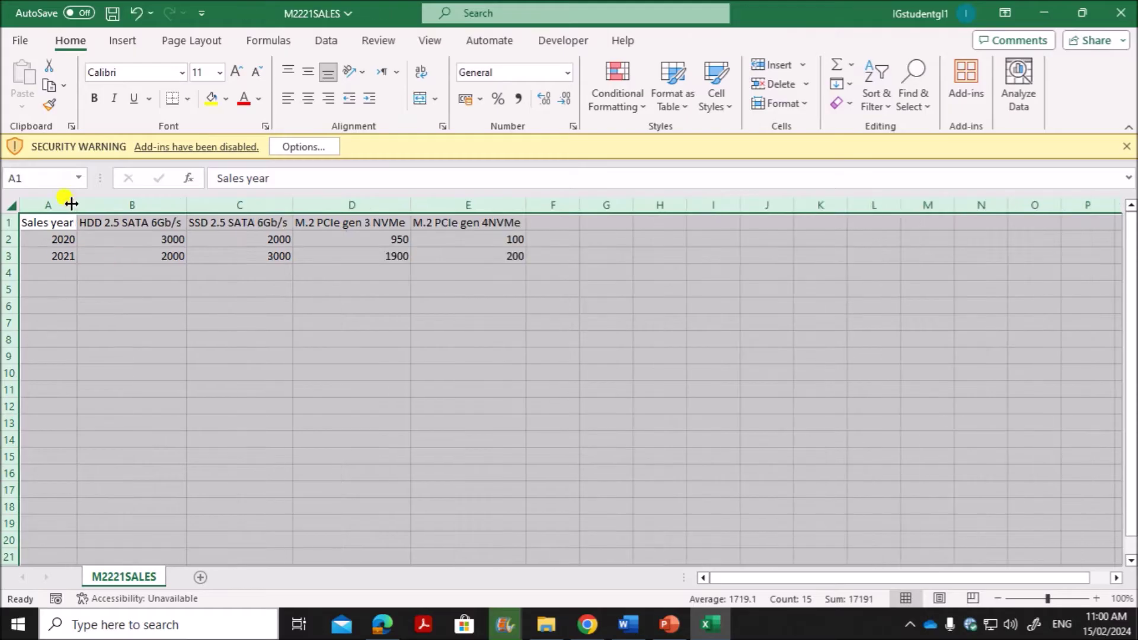
{"action": "left_click", "coordinate": [325, 385]}
- Examine the sales years, storage type headings and units sold in the M2221SALES data
{"action": "left_click_drag", "start_coordinate": [48, 221], "coordinate": [294, 219]}
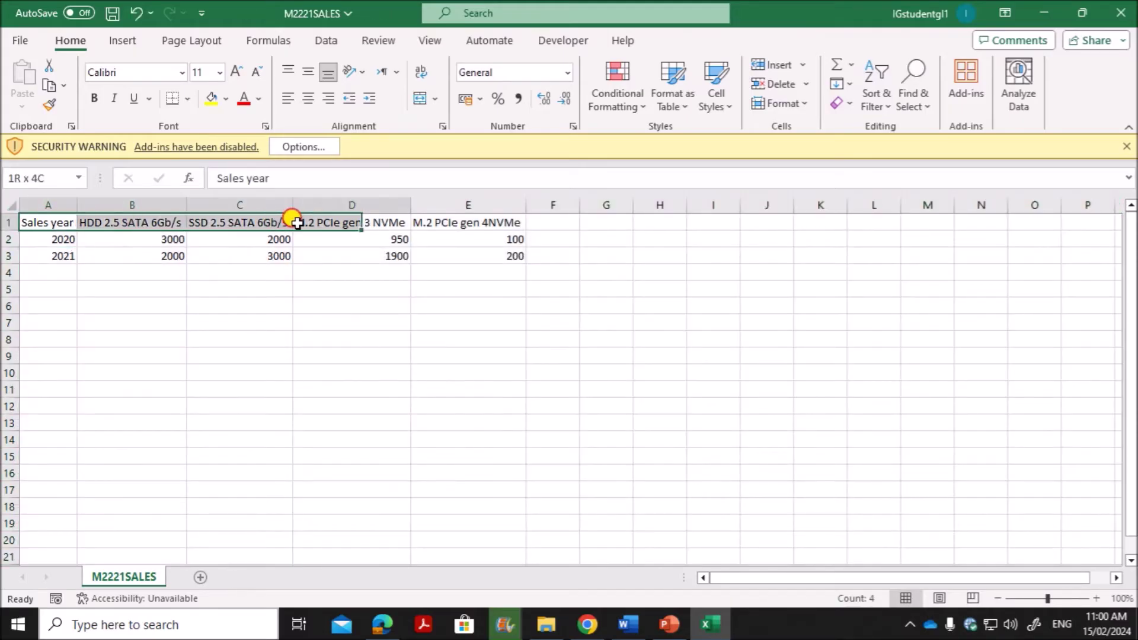
{"action": "left_click", "coordinate": [164, 336]}
{"action": "left_click_drag", "start_coordinate": [46, 224], "coordinate": [46, 251]}
{"action": "left_click", "coordinate": [114, 226]}
{"action": "left_click_drag", "start_coordinate": [115, 226], "coordinate": [490, 221]}
{"action": "left_click", "coordinate": [112, 312]}
{"action": "left_click_drag", "start_coordinate": [162, 245], "coordinate": [491, 249]}
{"action": "left_click", "coordinate": [472, 440]}
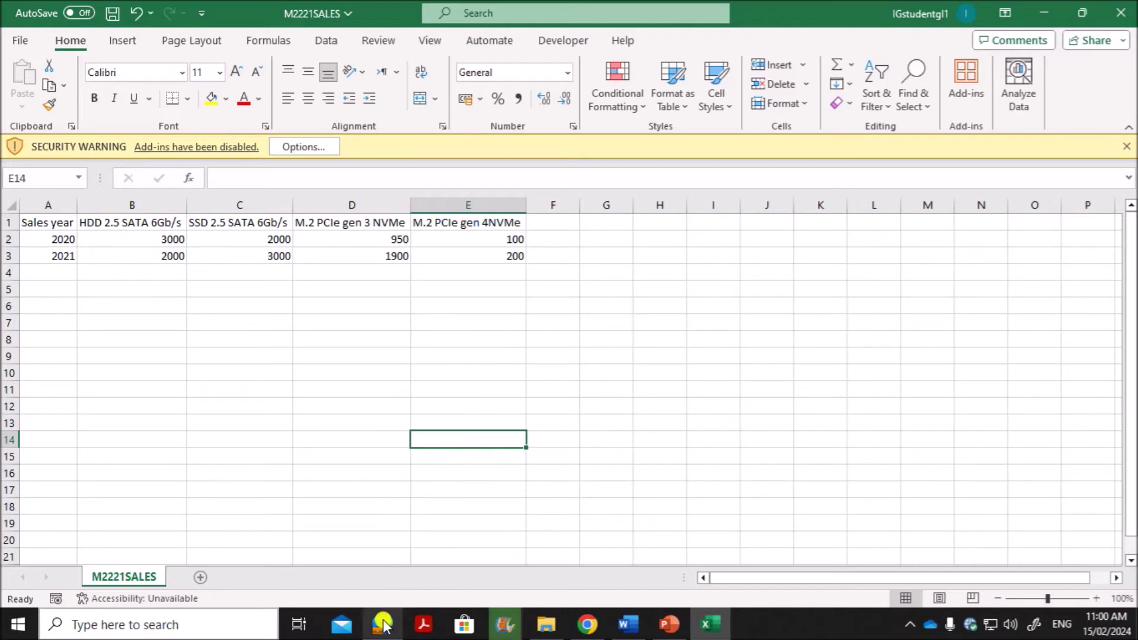
{"action": "left_click", "coordinate": [561, 350]}
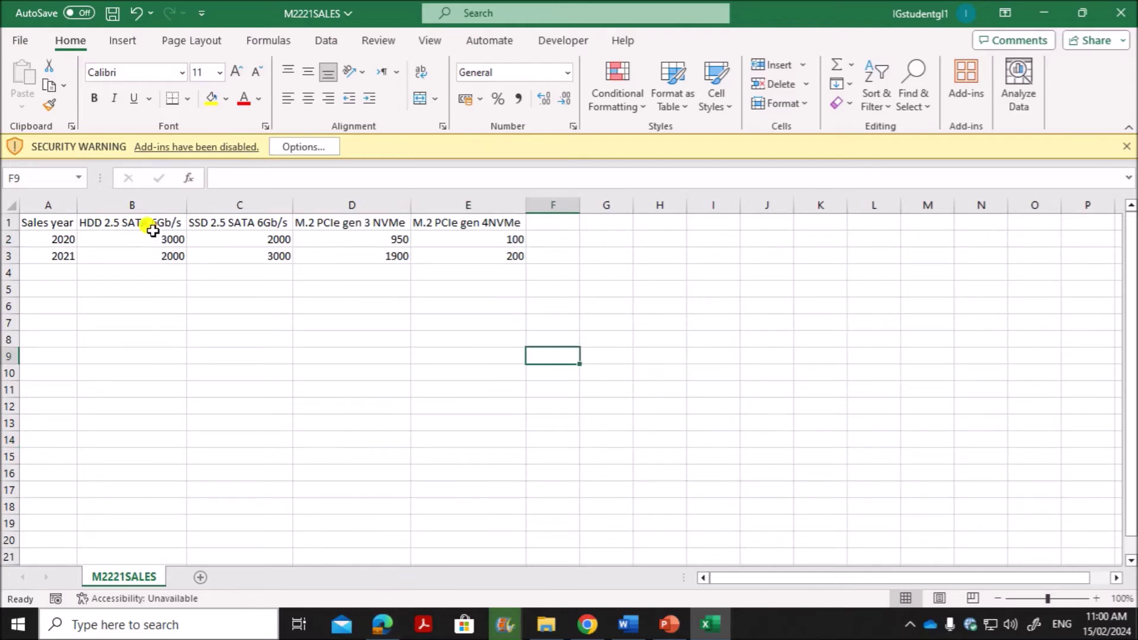
- Insert a 2-D clustered column chart from the storage type headings and both years' sales figures in B1:E3
{"action": "left_click_drag", "start_coordinate": [142, 226], "coordinate": [486, 258]}
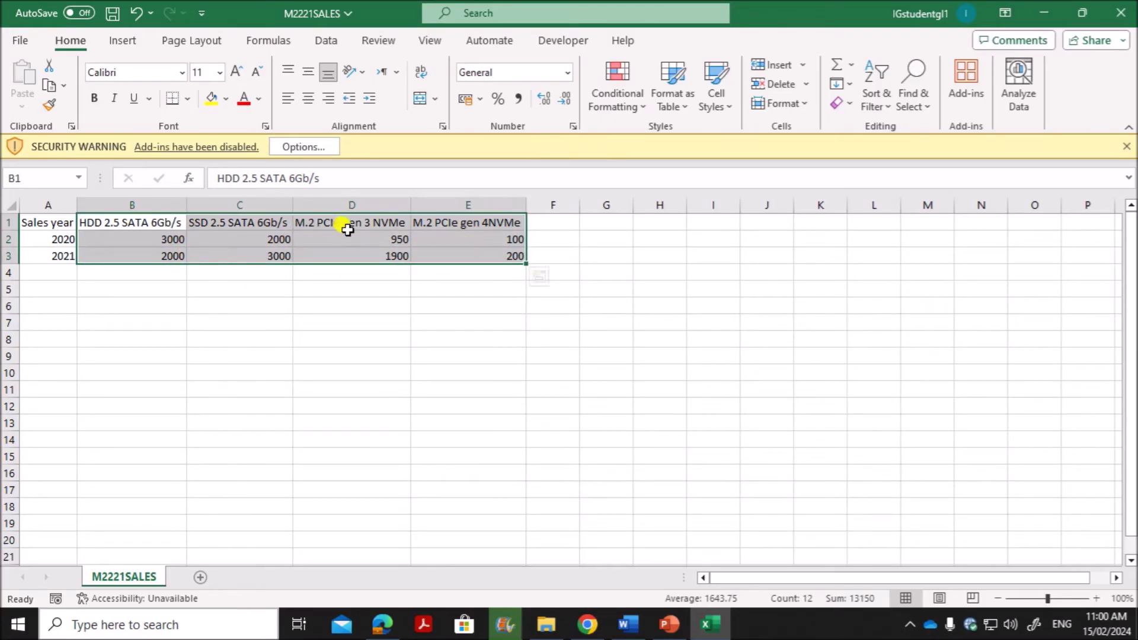
{"action": "left_click", "coordinate": [122, 41]}
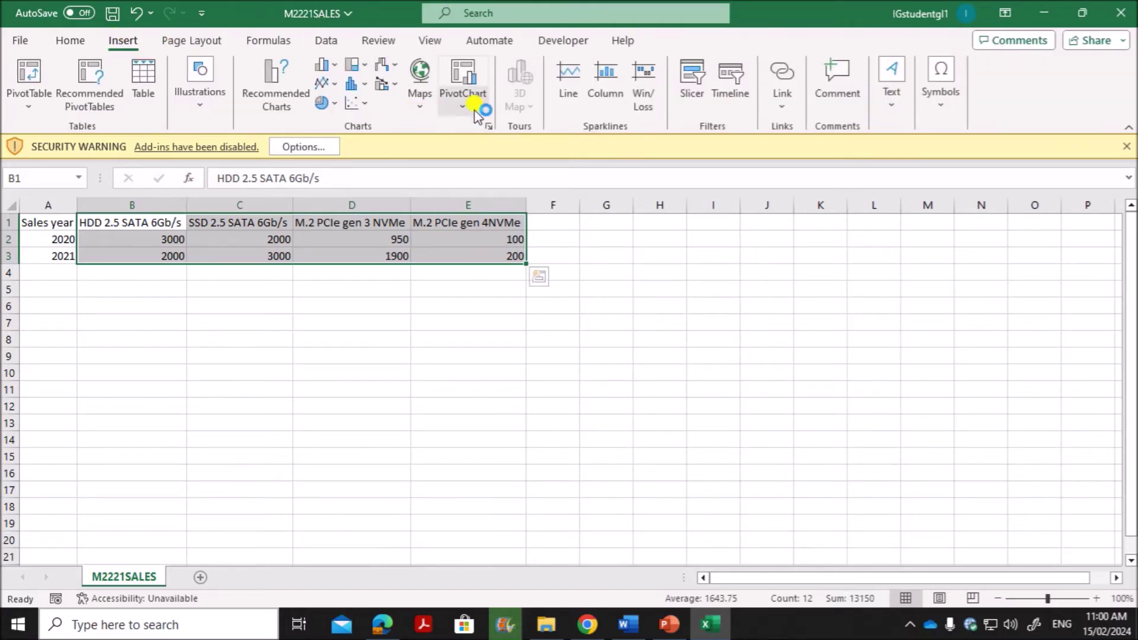
{"action": "left_click", "coordinate": [331, 73]}
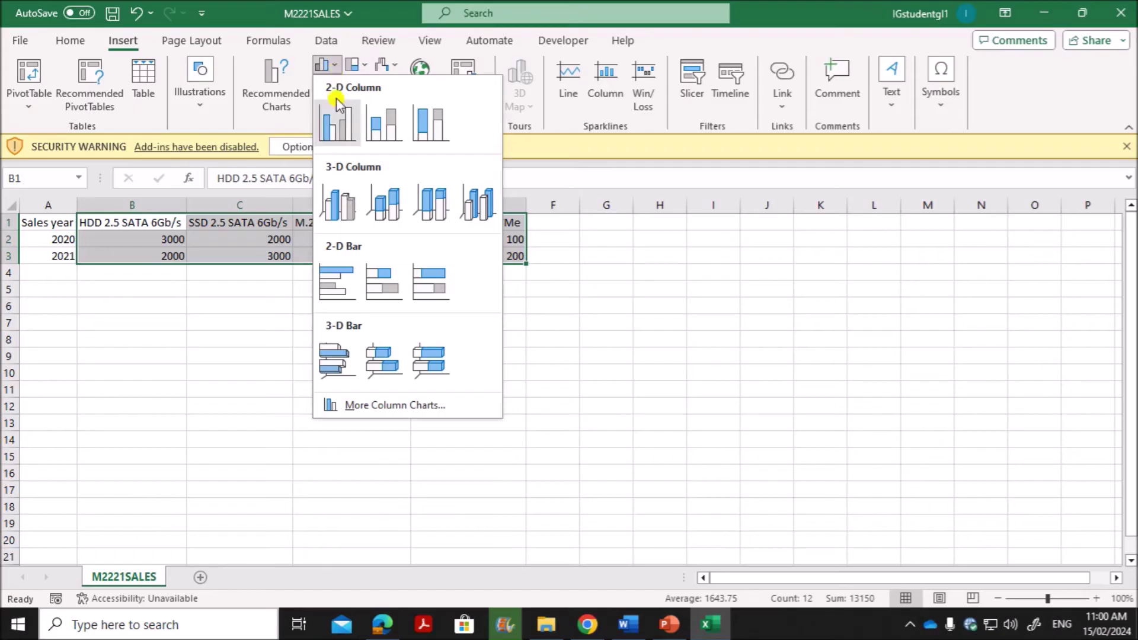
{"action": "left_click", "coordinate": [339, 123]}
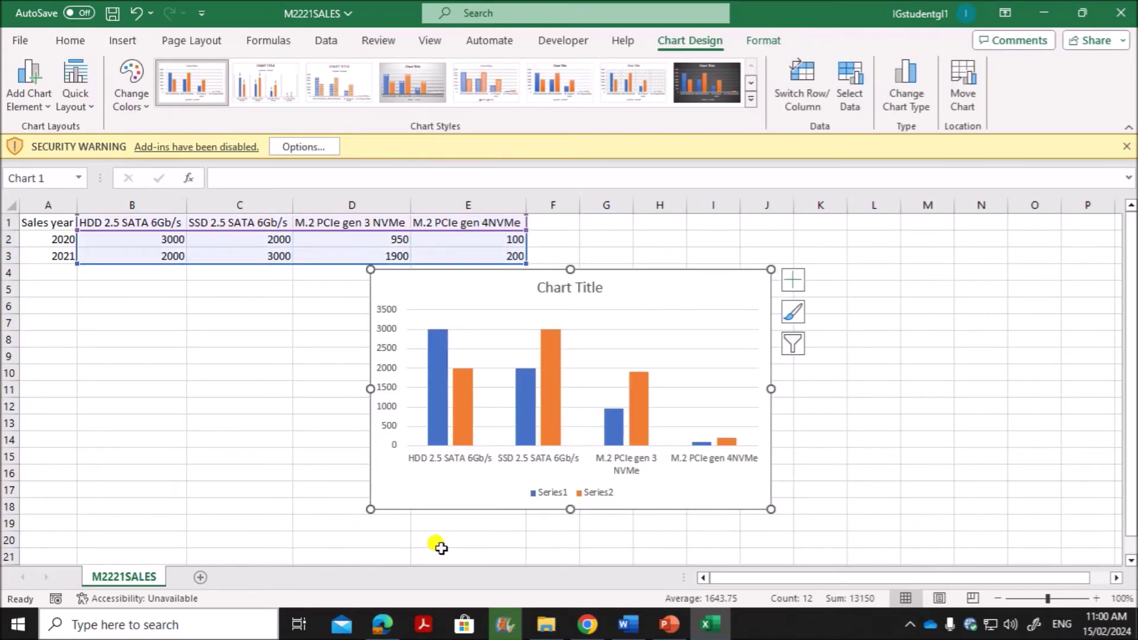
- Copy "Sales of storage devices" from question 28 of the PDF and use it as the chart title in Excel
{"action": "left_click", "coordinate": [382, 624]}
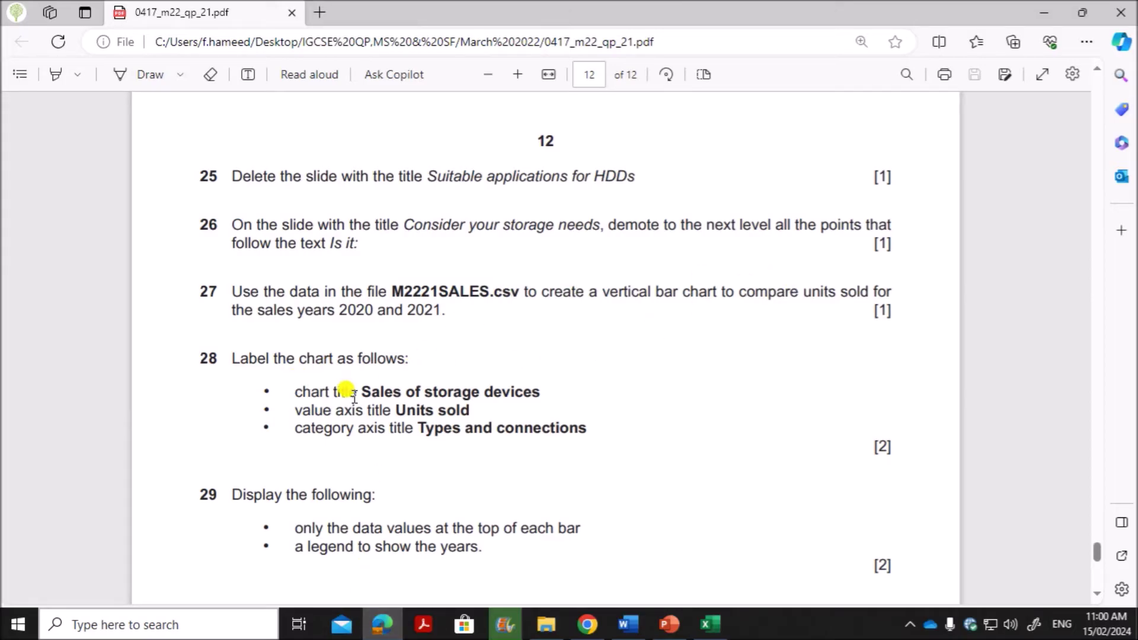
{"action": "left_click_drag", "start_coordinate": [359, 392], "coordinate": [535, 390]}
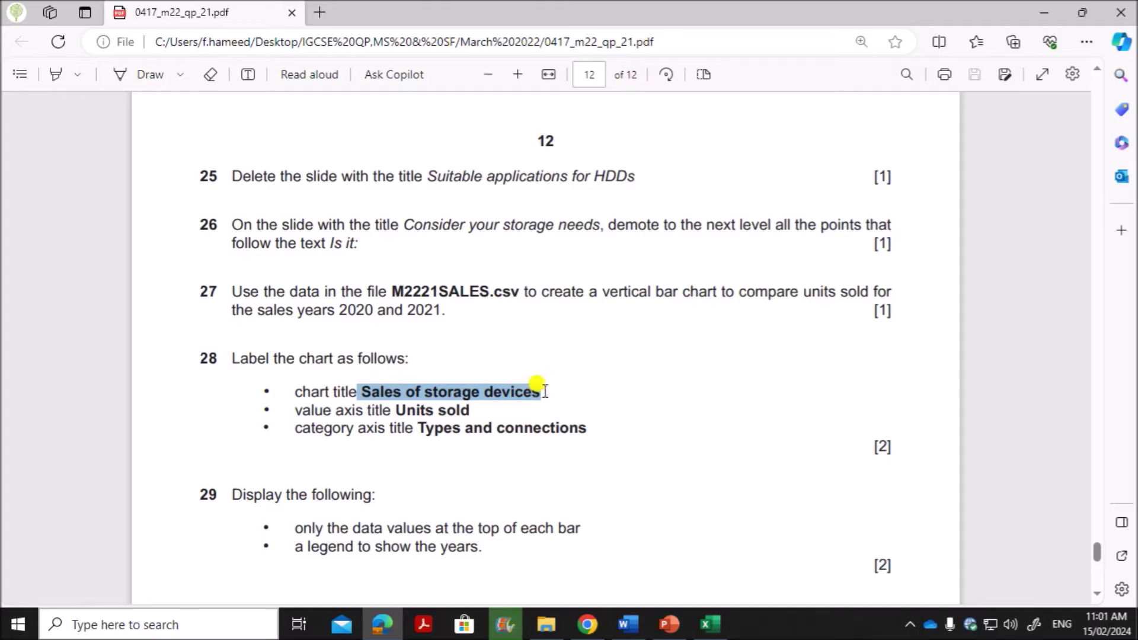
{"action": "key", "text": "ctrl+c"}
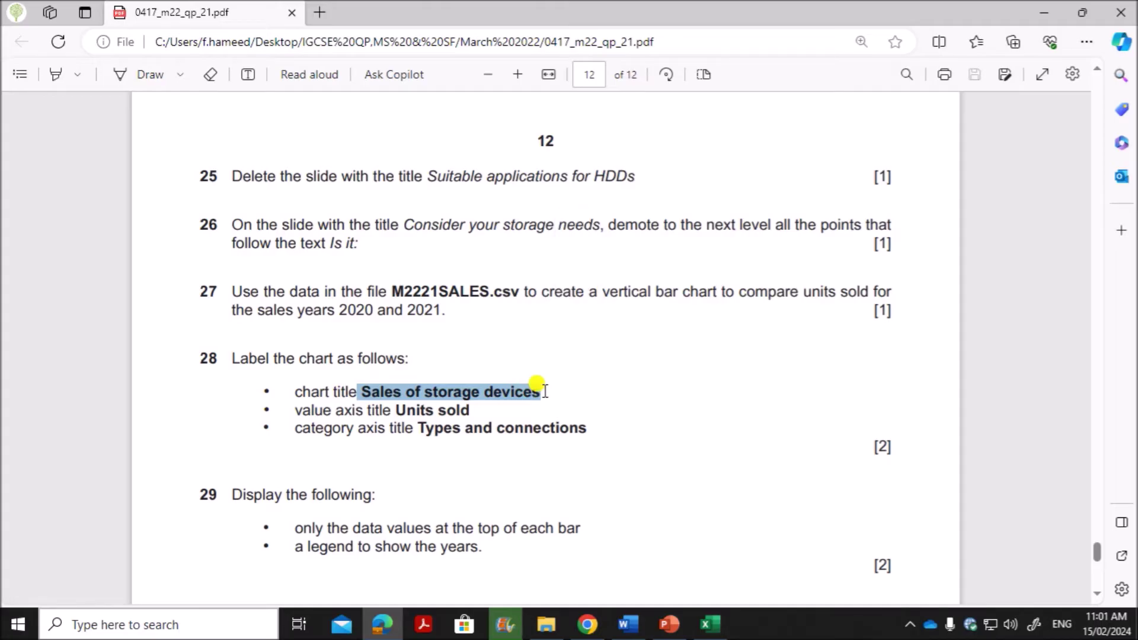
{"action": "left_click", "coordinate": [668, 623]}
{"action": "left_click", "coordinate": [710, 624]}
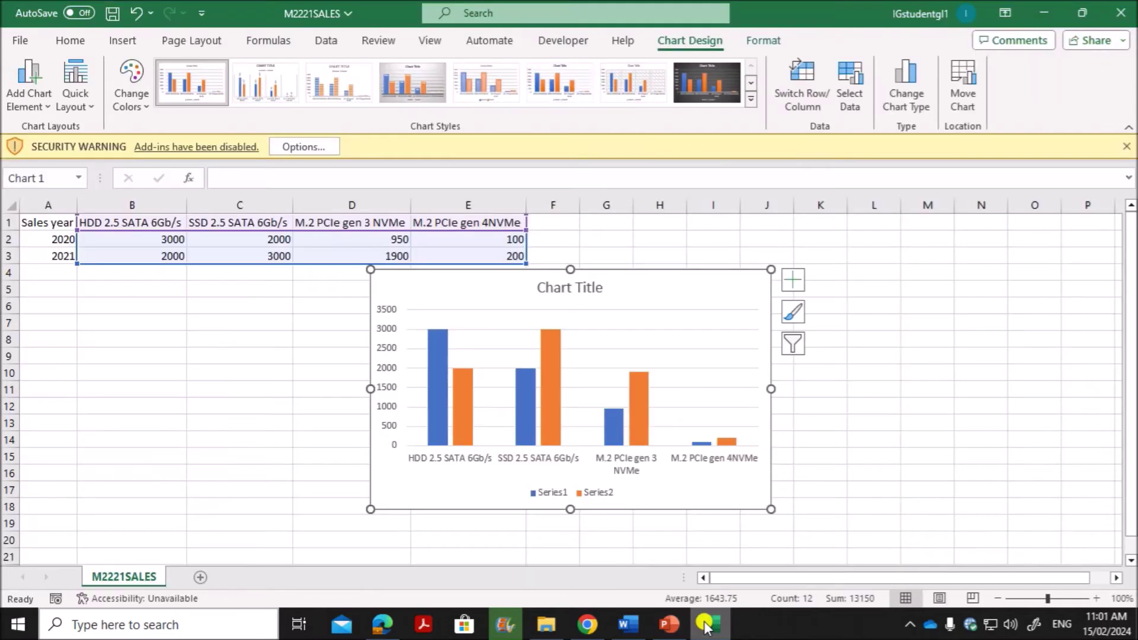
{"action": "left_click", "coordinate": [563, 289]}
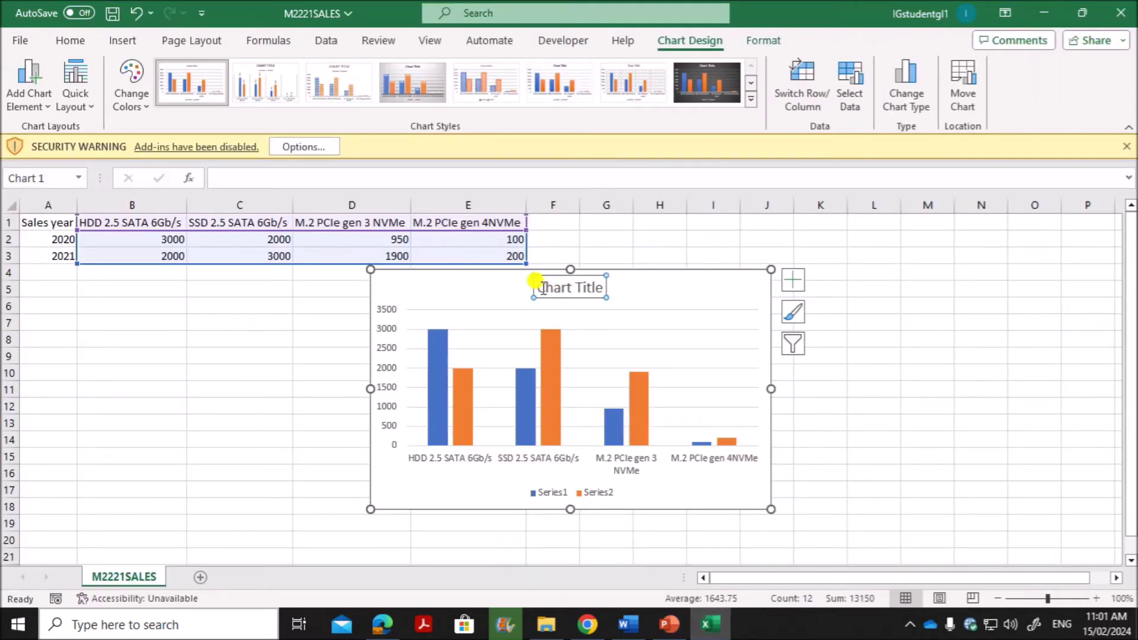
{"action": "left_click_drag", "start_coordinate": [533, 288], "coordinate": [589, 273]}
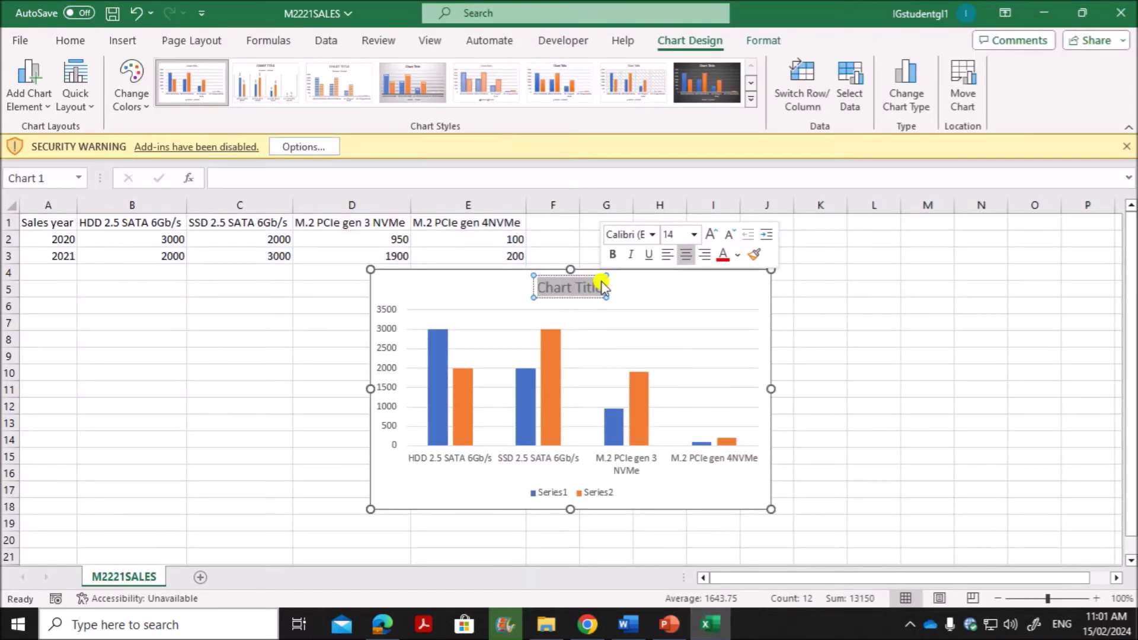
{"action": "key", "text": "ctrl+v"}
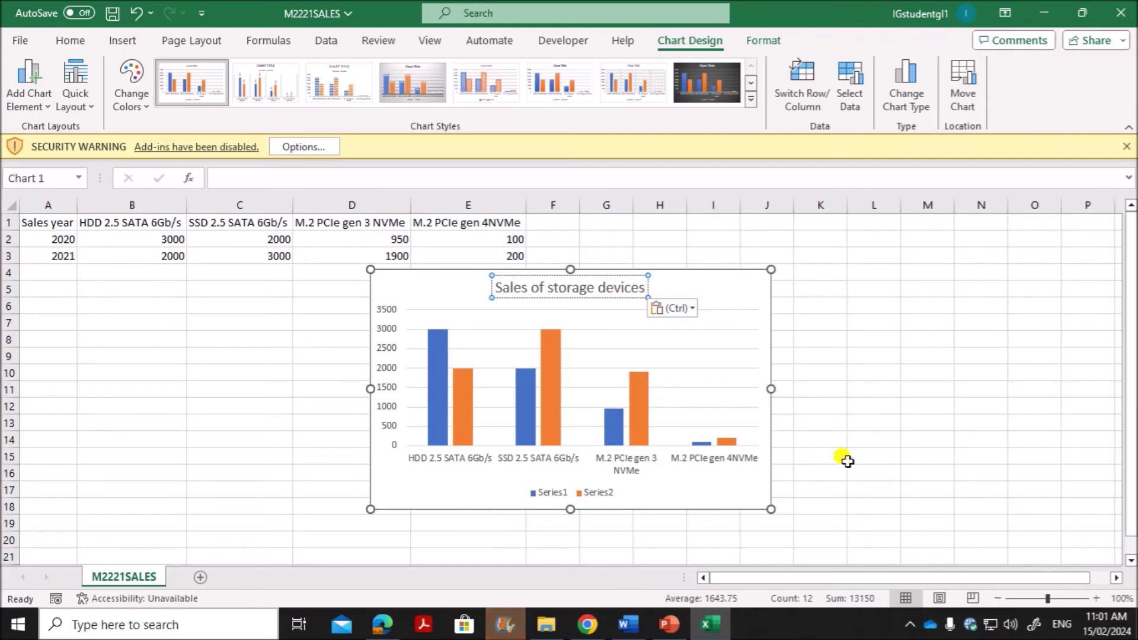
- Select the value axis title text "Units sold" in question 28 of the PDF and return to Excel
{"action": "left_click", "coordinate": [382, 625]}
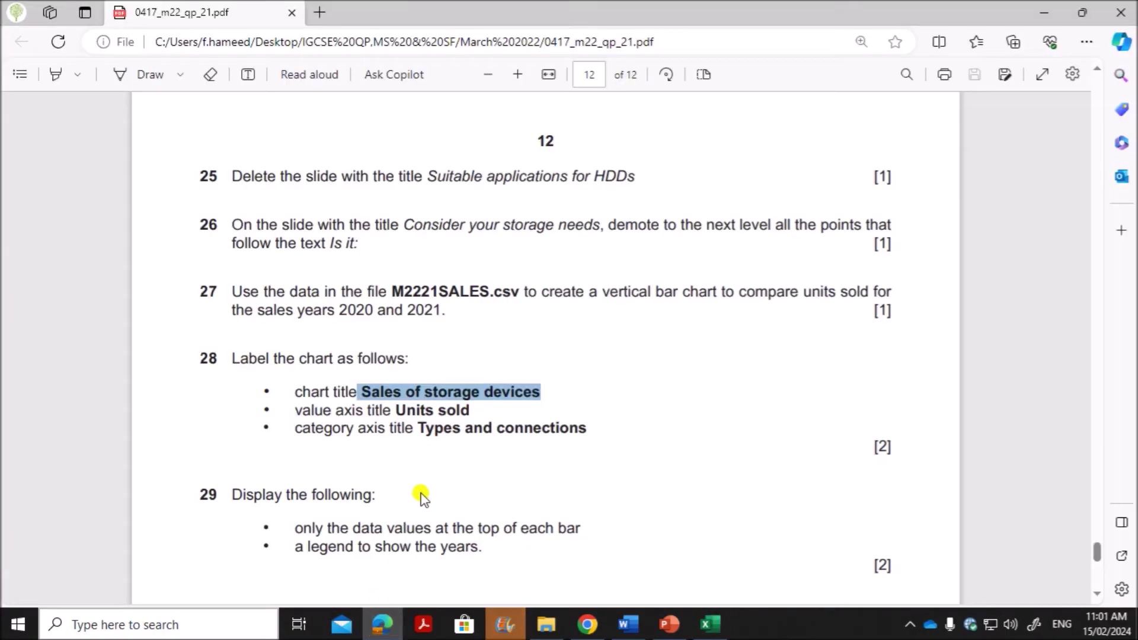
{"action": "left_click", "coordinate": [483, 465]}
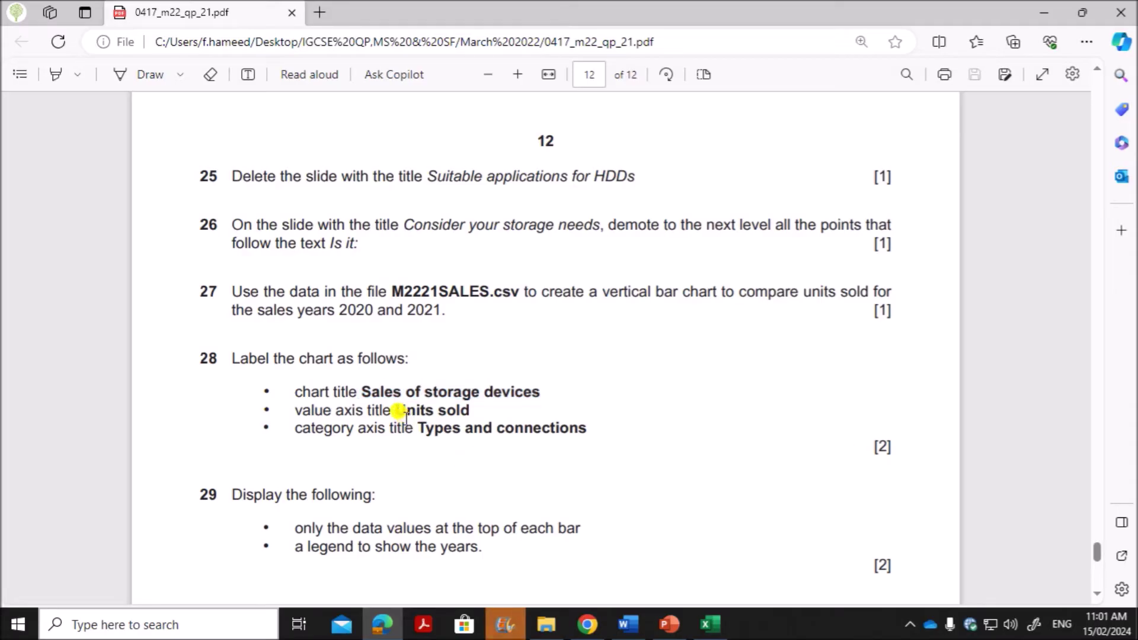
{"action": "left_click_drag", "start_coordinate": [397, 410], "coordinate": [471, 408]}
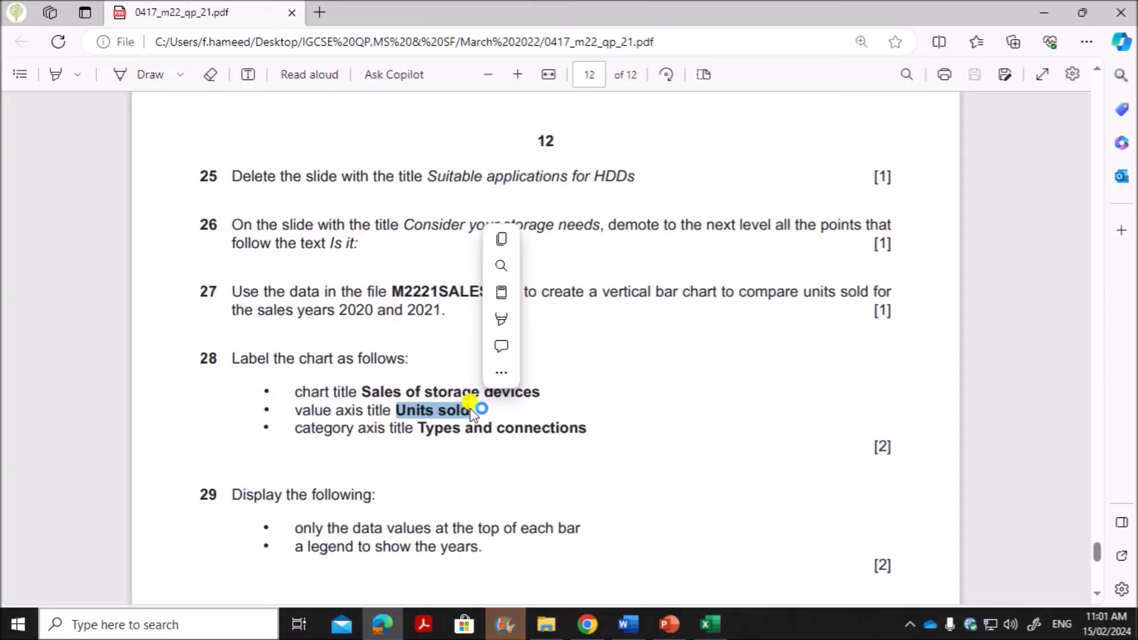
{"action": "left_click", "coordinate": [708, 624]}
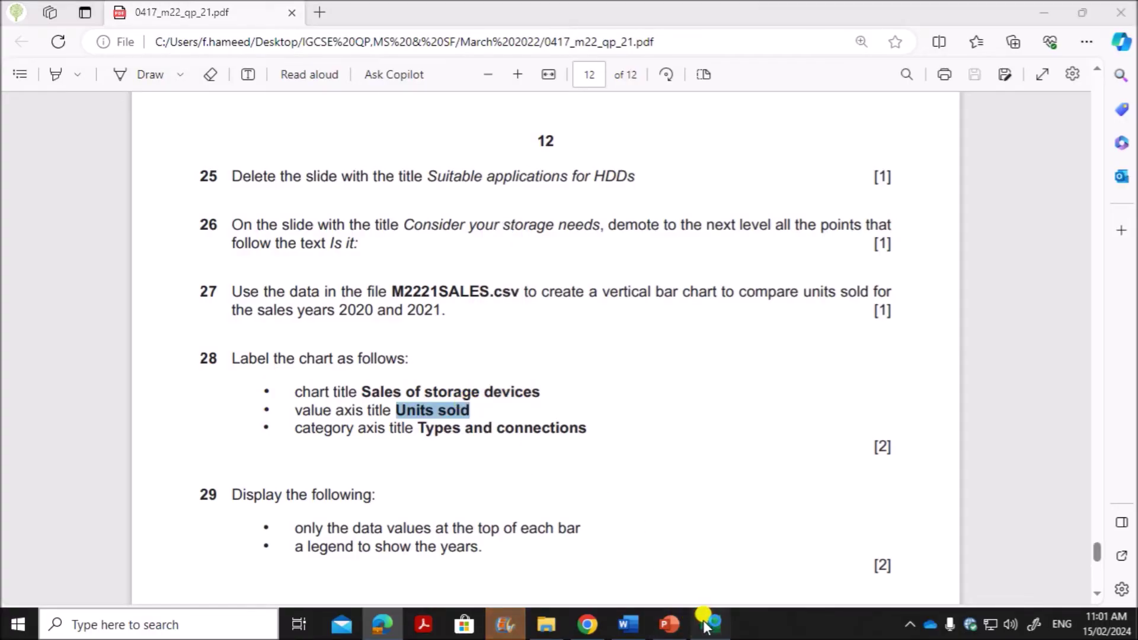
- Add axis titles to both axes of the storage devices sales chart
{"action": "left_click", "coordinate": [824, 338]}
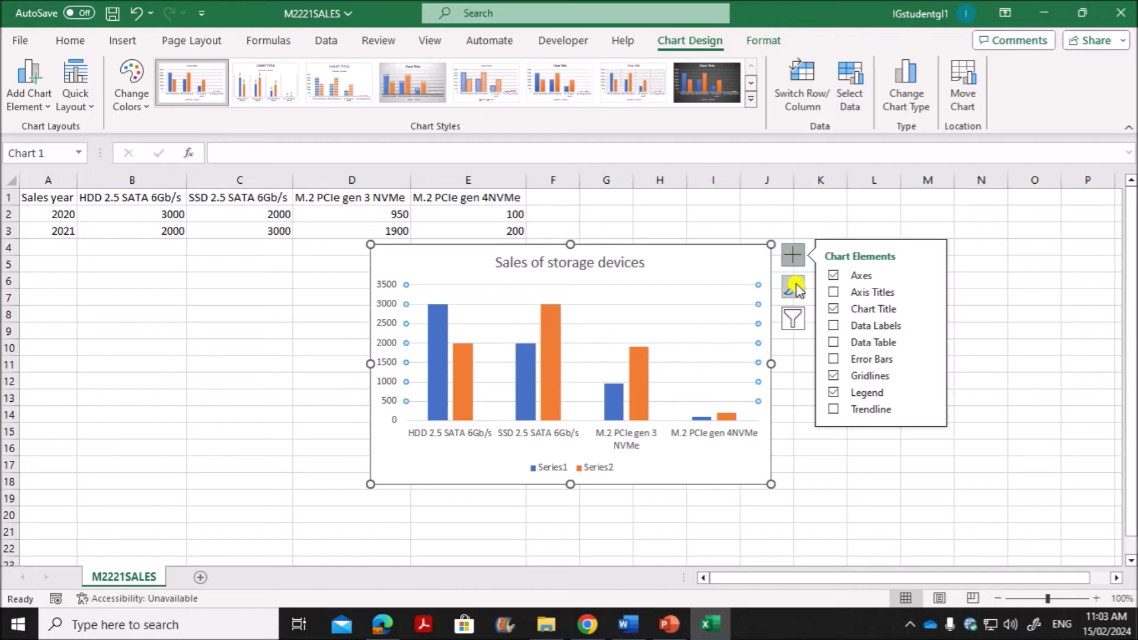
{"action": "left_click", "coordinate": [831, 479]}
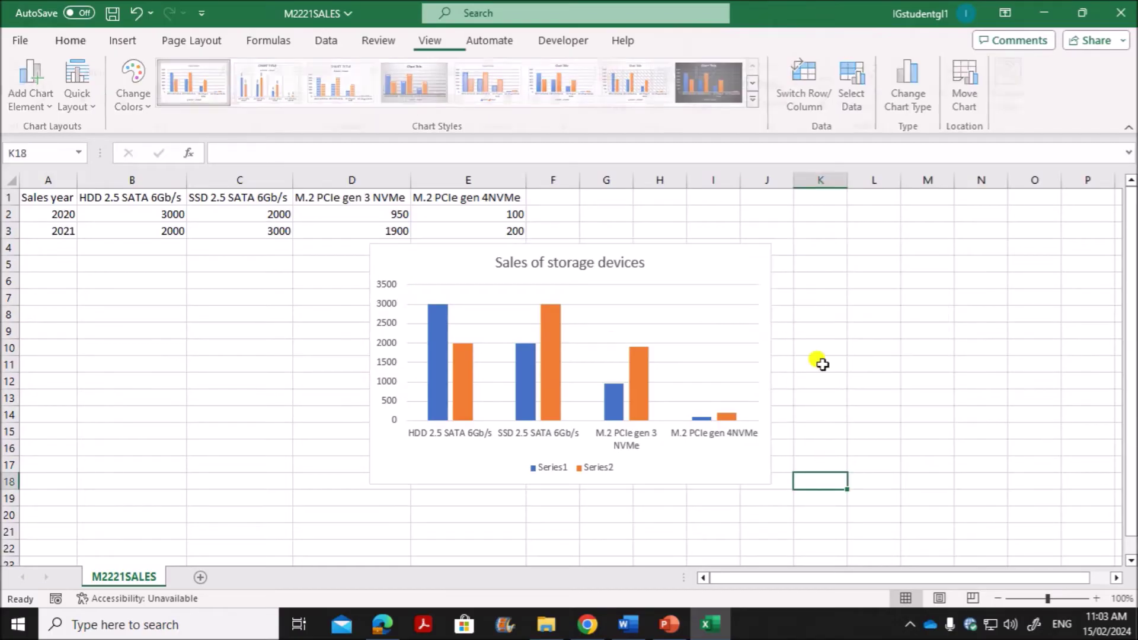
{"action": "left_click", "coordinate": [706, 276]}
{"action": "left_click", "coordinate": [793, 258]}
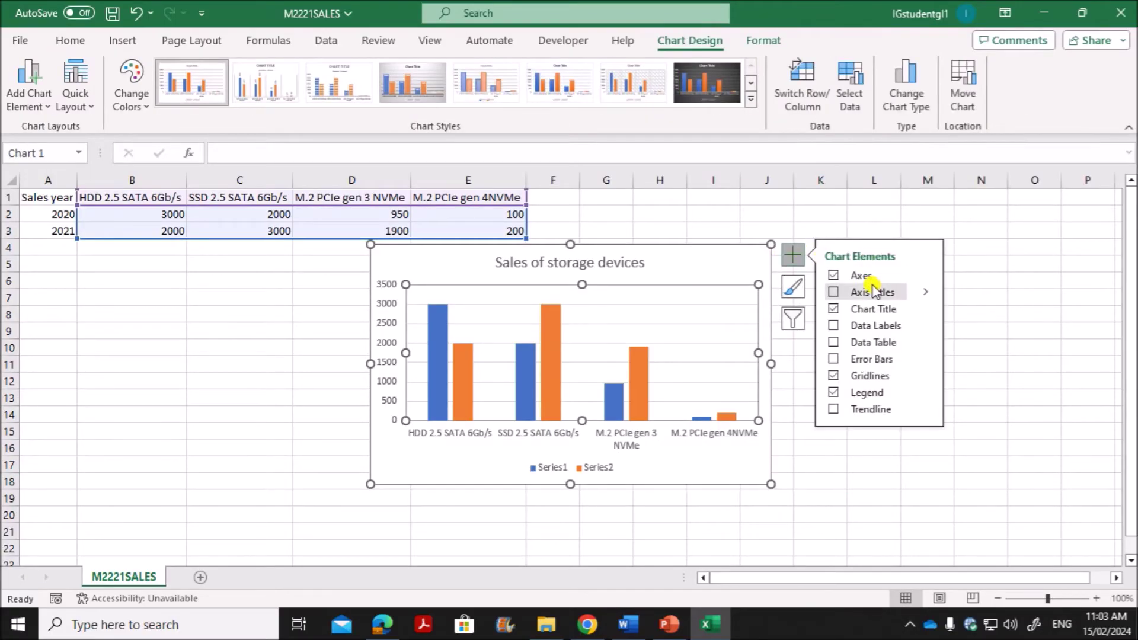
{"action": "left_click", "coordinate": [37, 103]}
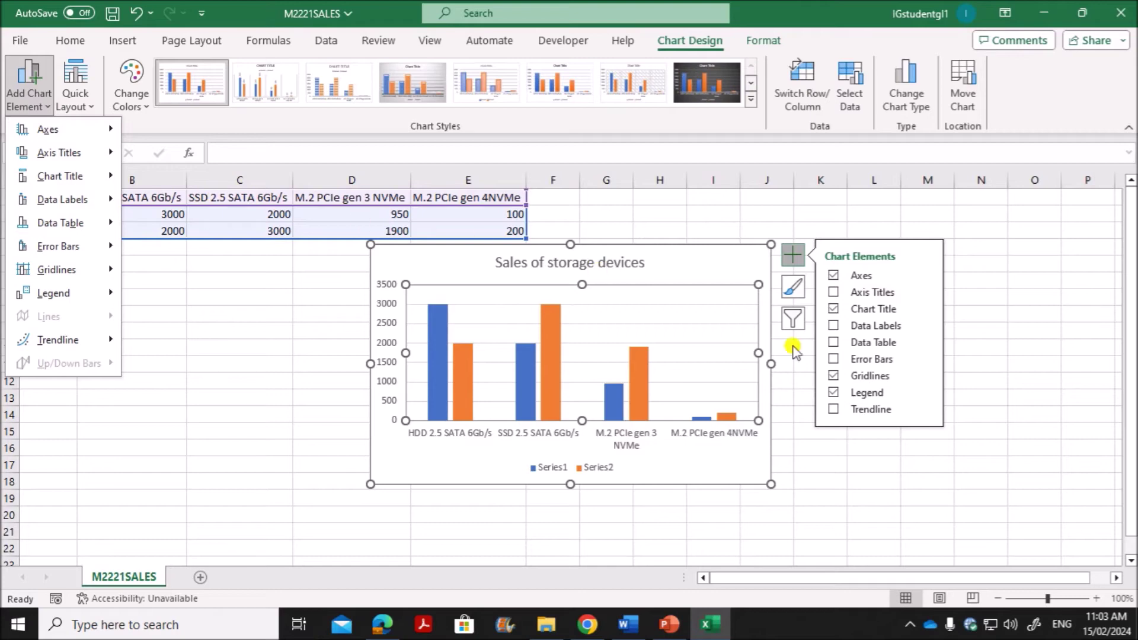
{"action": "left_click", "coordinate": [848, 297]}
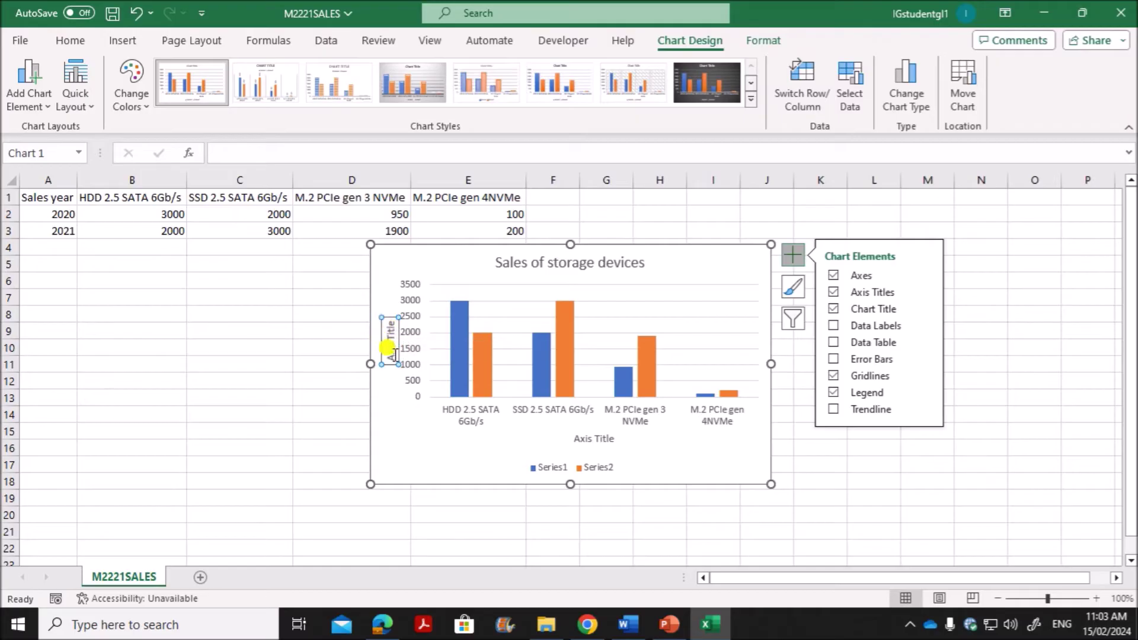
- Set the value axis title to "Units sold"
{"action": "left_click", "coordinate": [290, 157]}
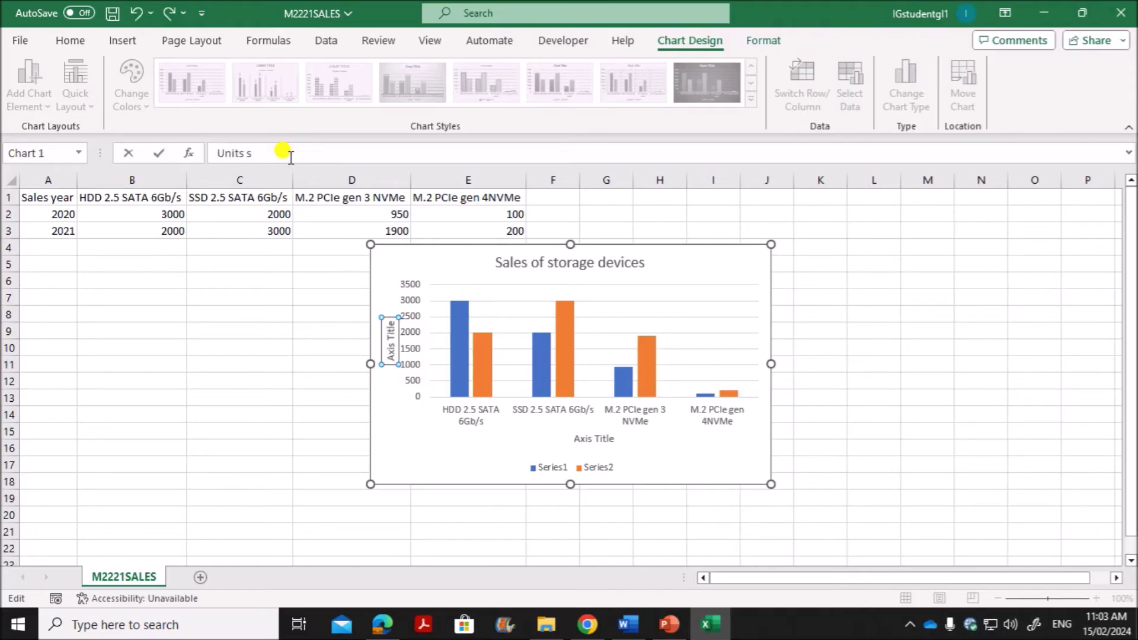
{"action": "type", "text": "Units sold"}
{"action": "key", "text": "Return"}
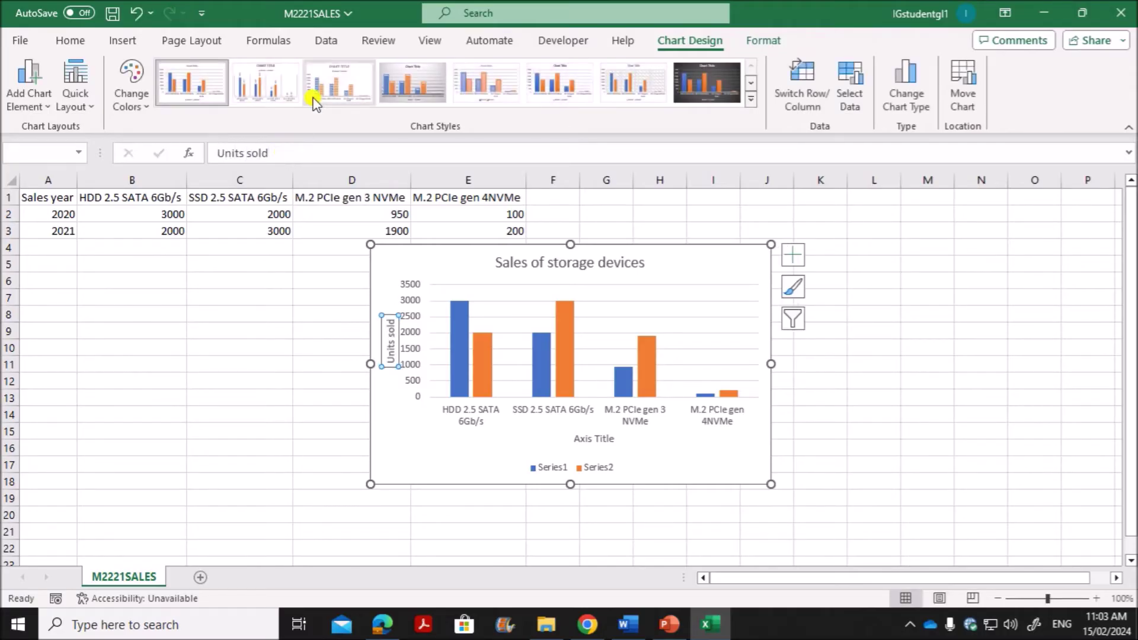
- Look up the category axis title in question 28 of the PDF and set it to "Types and connections" in the Excel chart
{"action": "left_click", "coordinate": [586, 440]}
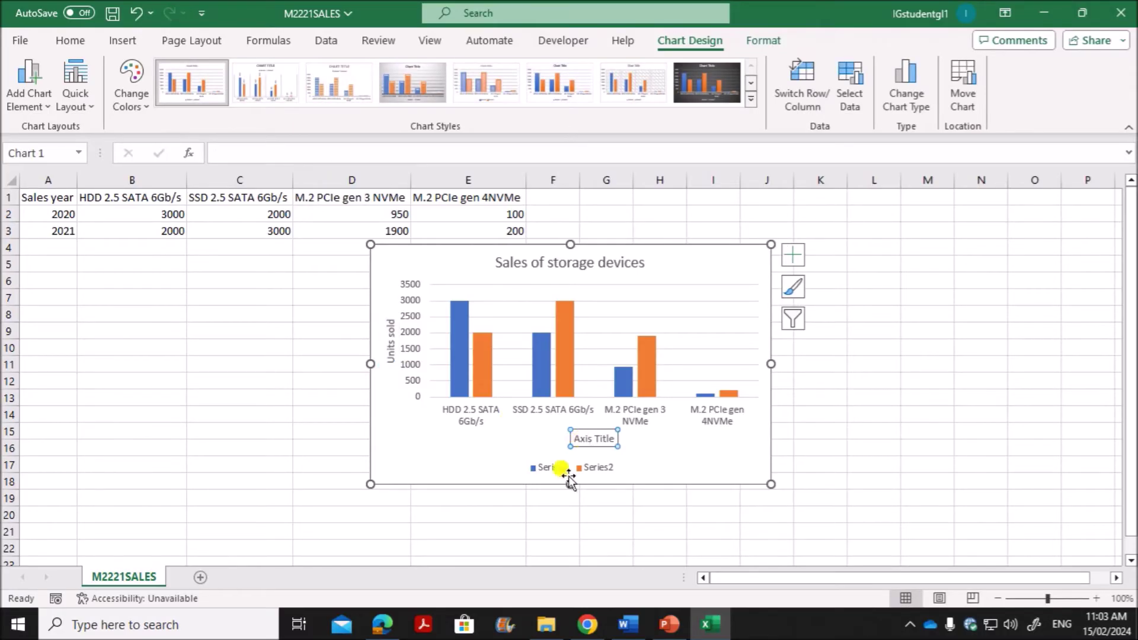
{"action": "left_click", "coordinate": [383, 624]}
{"action": "left_click_drag", "start_coordinate": [420, 428], "coordinate": [588, 429]}
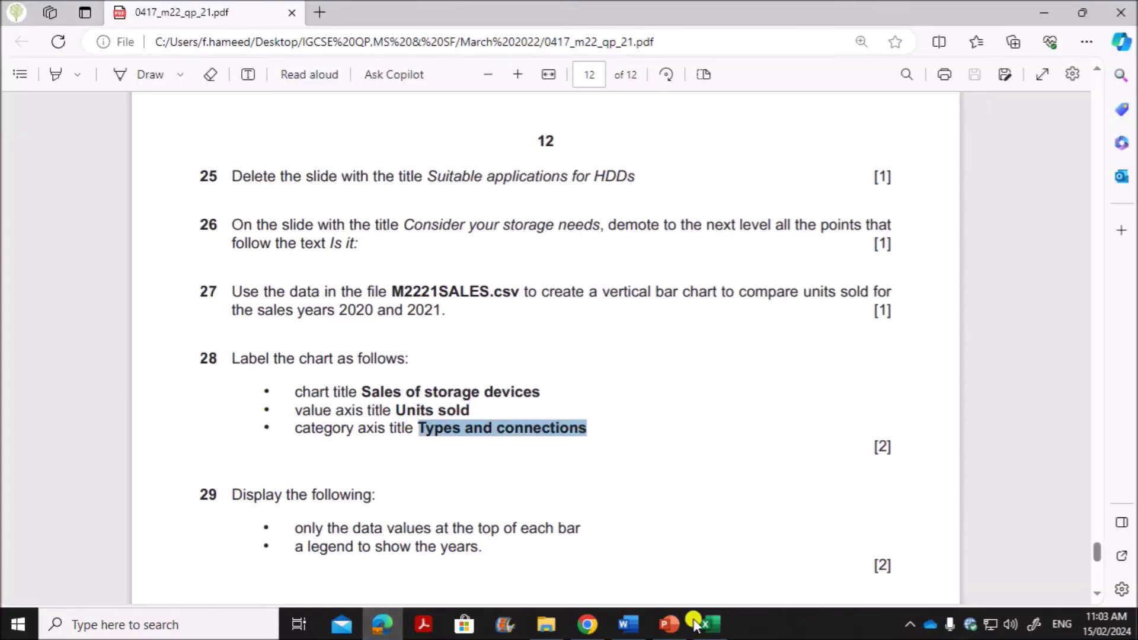
{"action": "left_click", "coordinate": [695, 624]}
{"action": "left_click", "coordinate": [356, 153]}
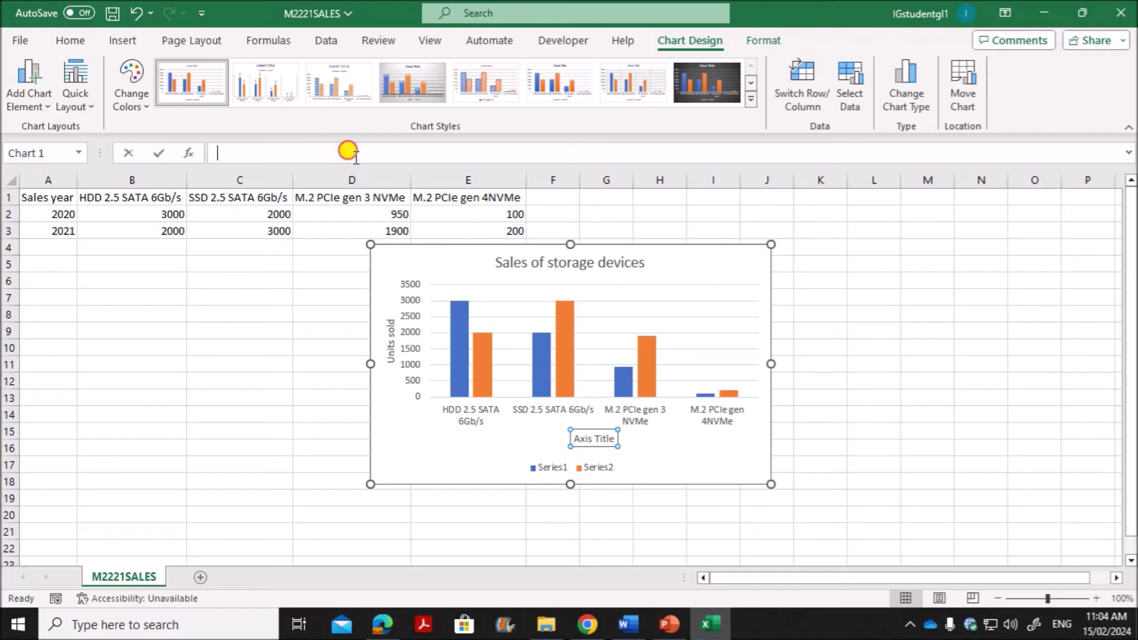
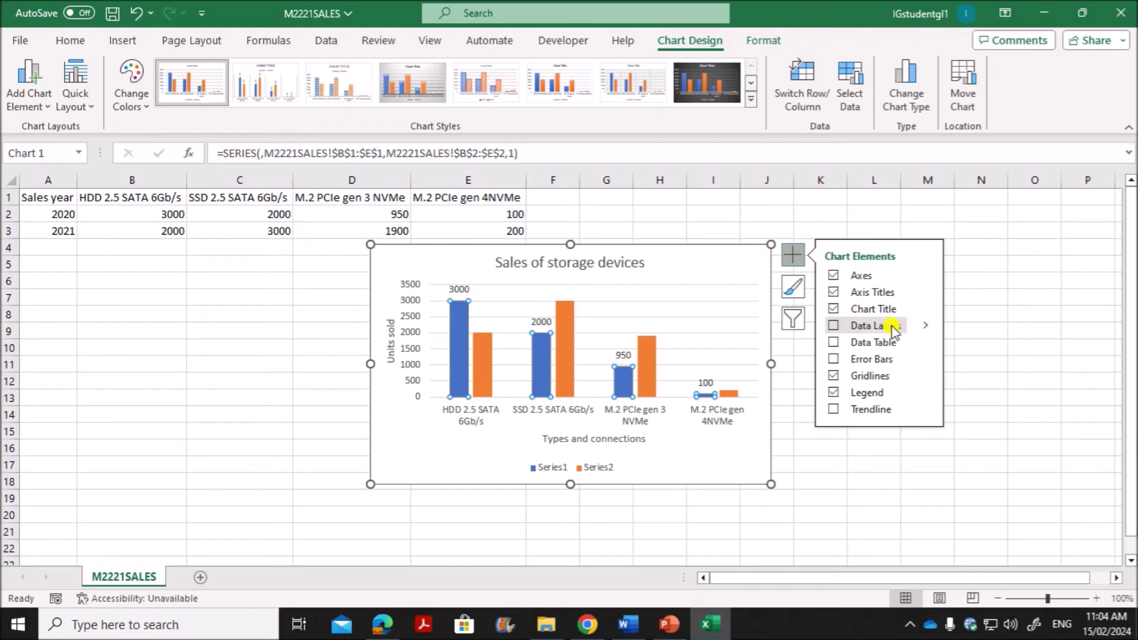
- Add data labels at the top of the bars for both the 2020 and the 2021 series
{"action": "left_click", "coordinate": [925, 326]}
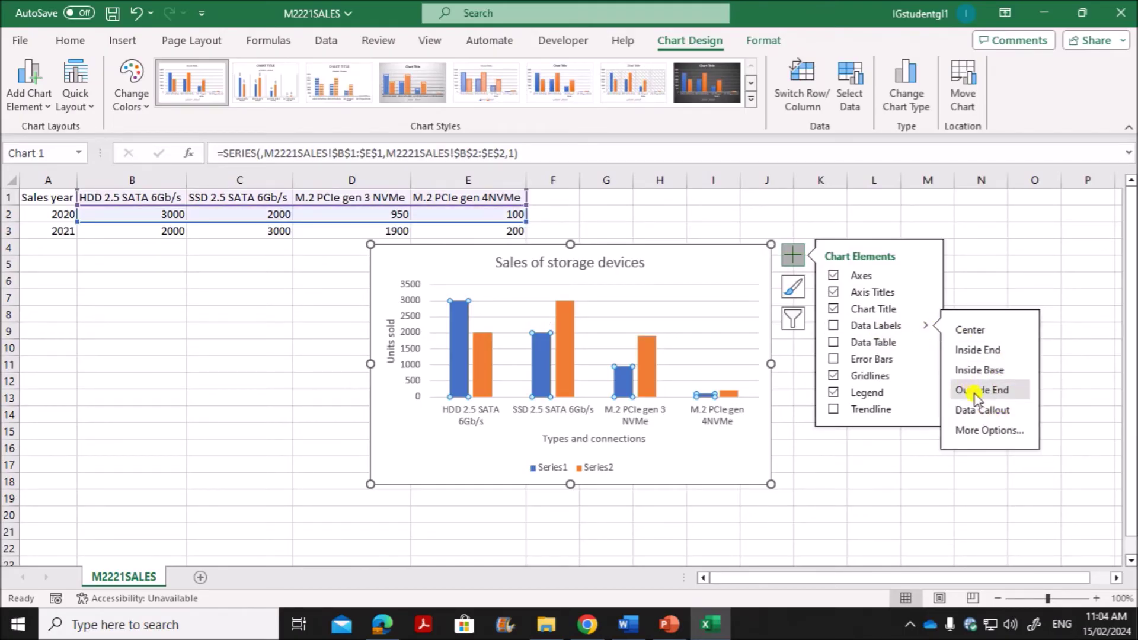
{"action": "left_click", "coordinate": [866, 331]}
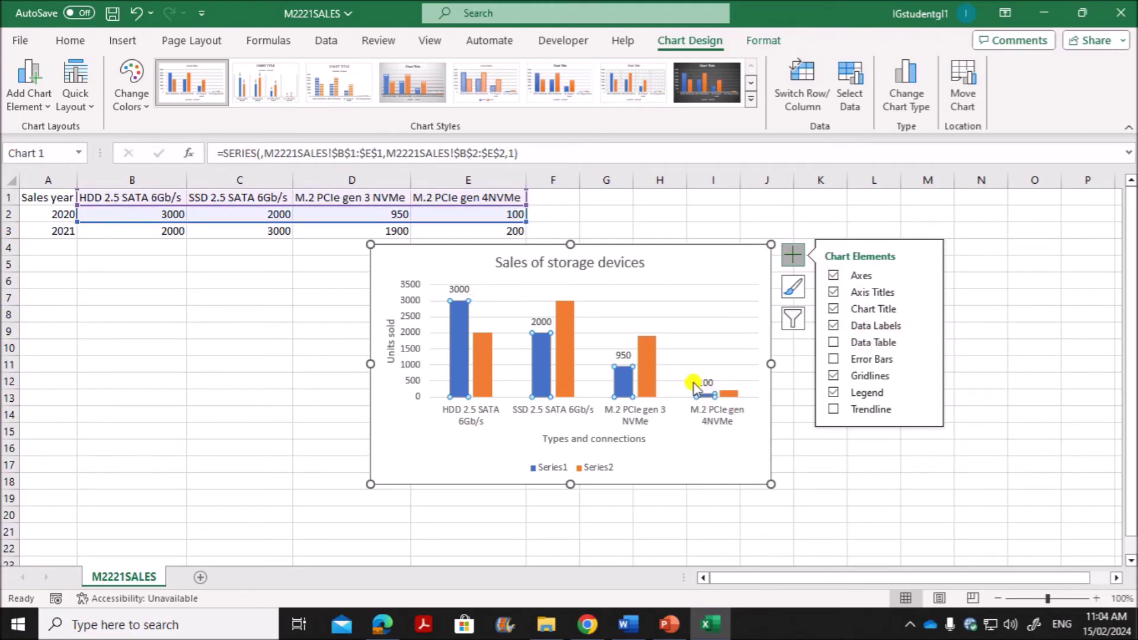
{"action": "left_click", "coordinate": [483, 368]}
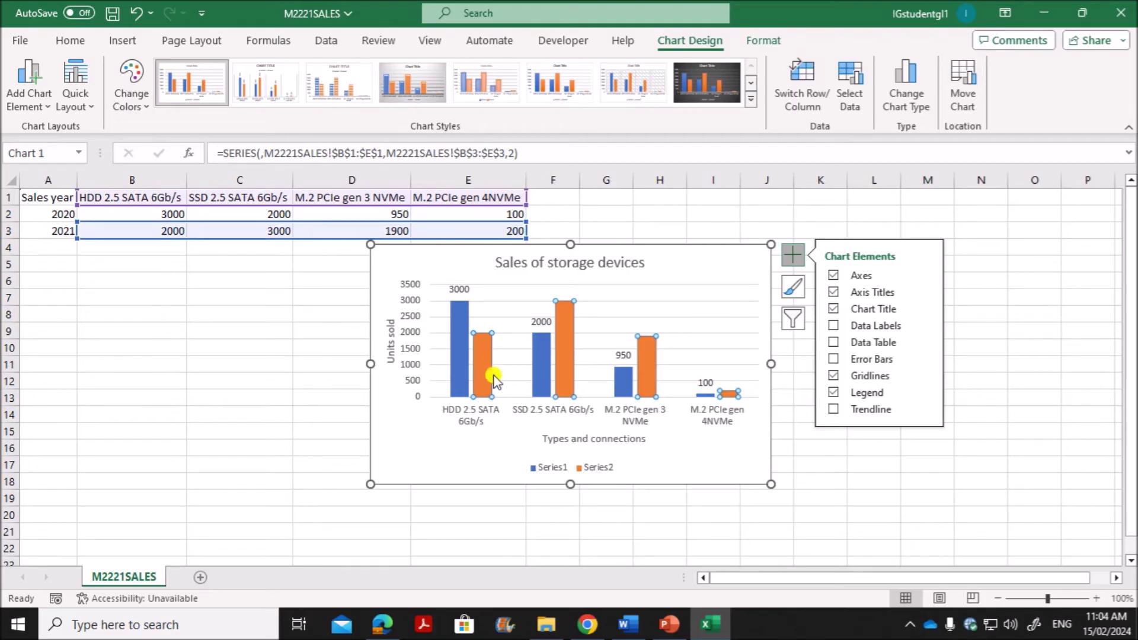
{"action": "left_click", "coordinate": [884, 326]}
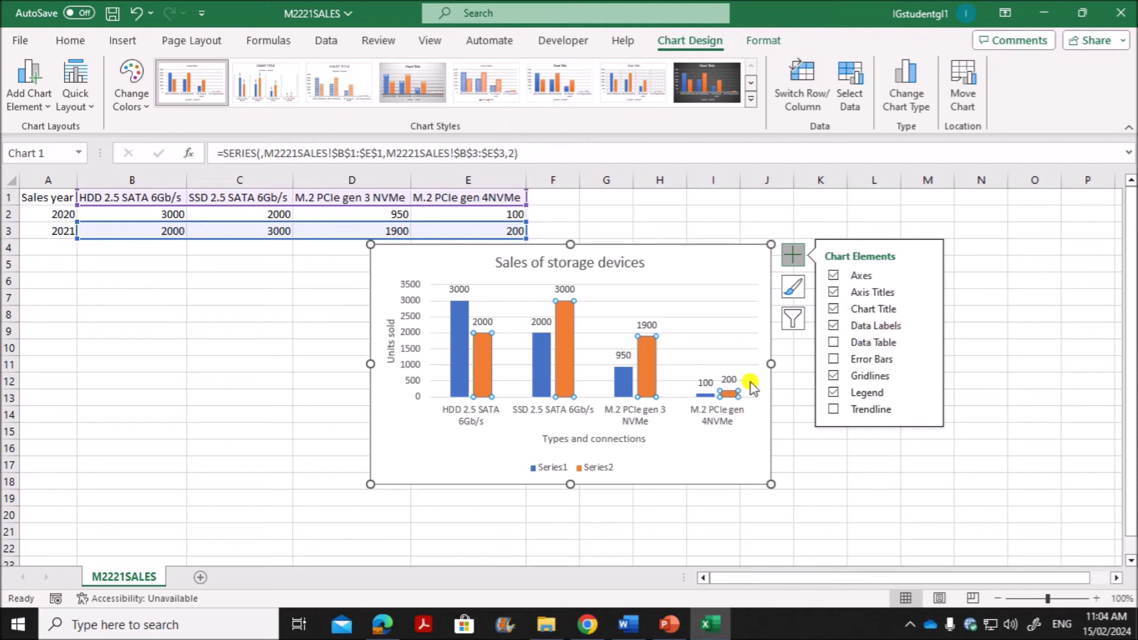
- Review the data label position options available for the whole chart
{"action": "left_click", "coordinate": [711, 465]}
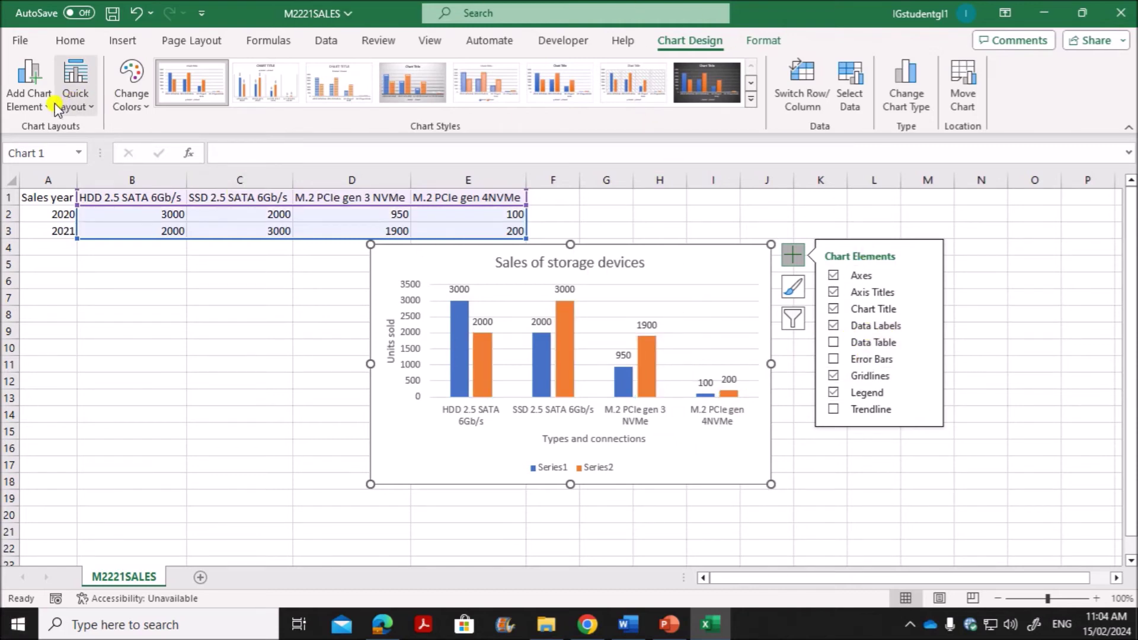
{"action": "left_click", "coordinate": [32, 97]}
{"action": "mouse_move", "coordinate": [74, 203]}
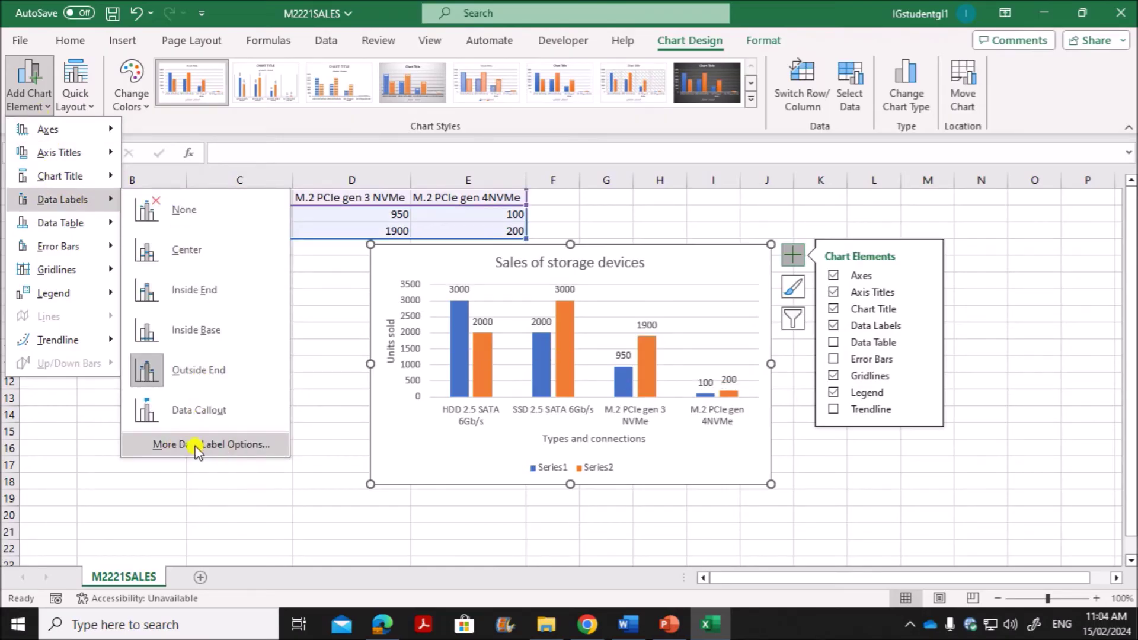
{"action": "left_click", "coordinate": [509, 526]}
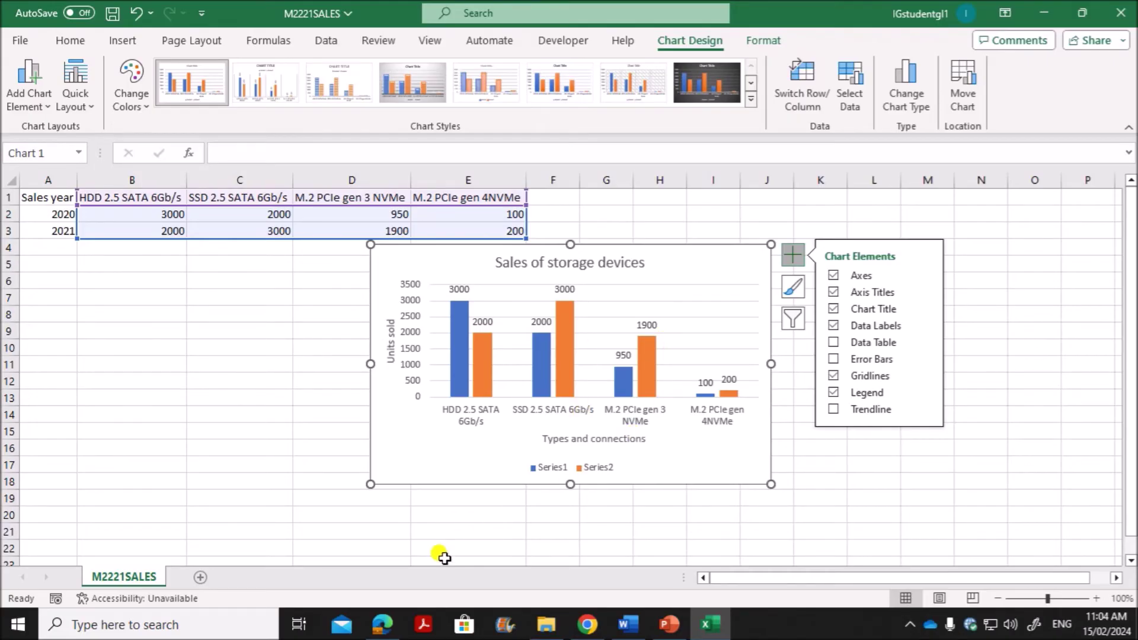
- Check the legend requirement in question 29 of the PDF and name the Excel chart's first series from cell A2 (2020)
{"action": "left_click", "coordinate": [383, 617]}
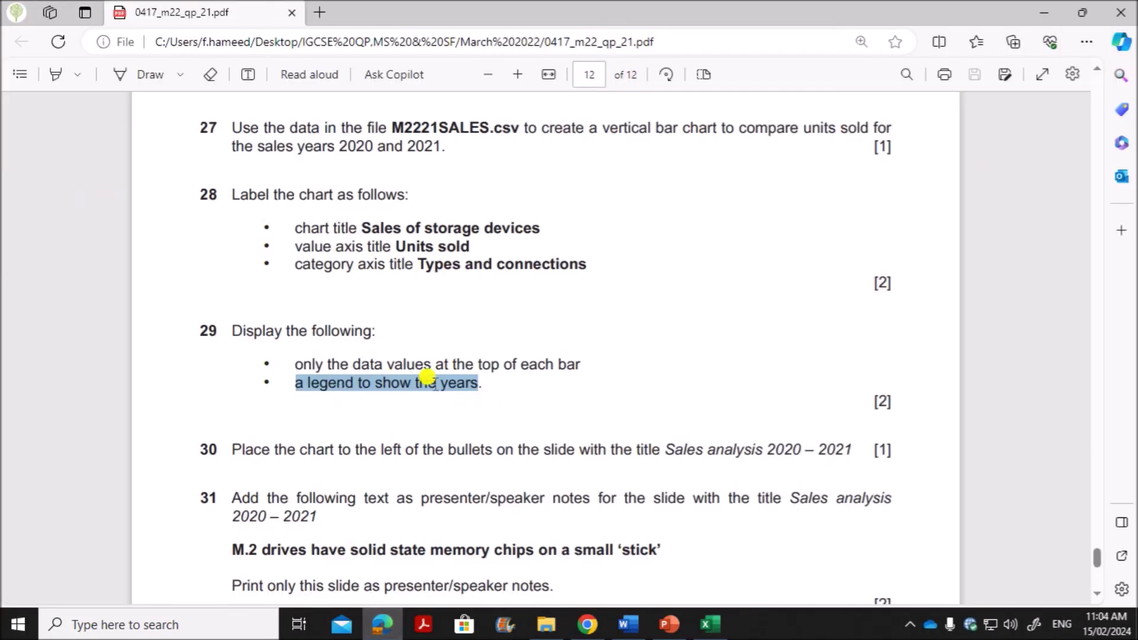
{"action": "left_click", "coordinate": [711, 623]}
{"action": "left_click", "coordinate": [563, 471]}
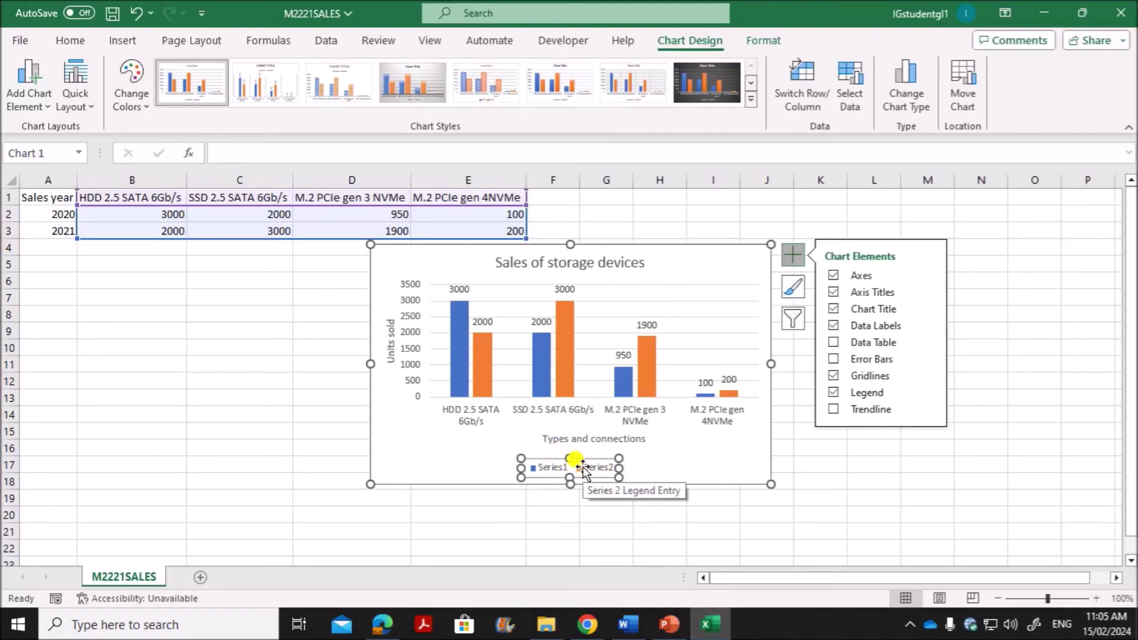
{"action": "right_click", "coordinate": [586, 468]}
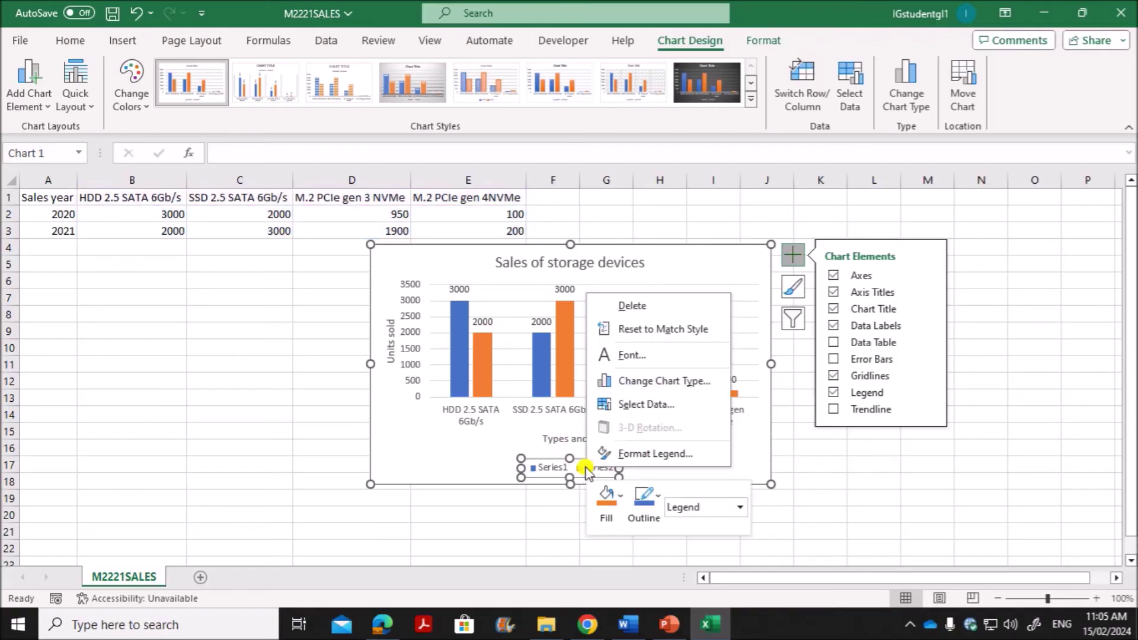
{"action": "left_click", "coordinate": [634, 405]}
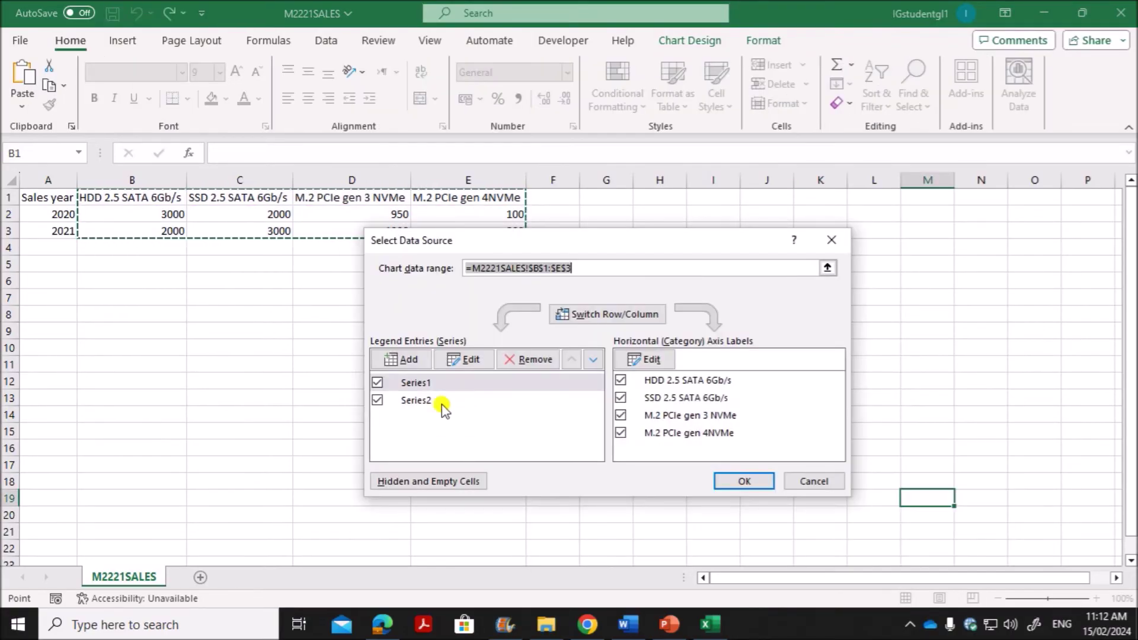
{"action": "left_click", "coordinate": [422, 383]}
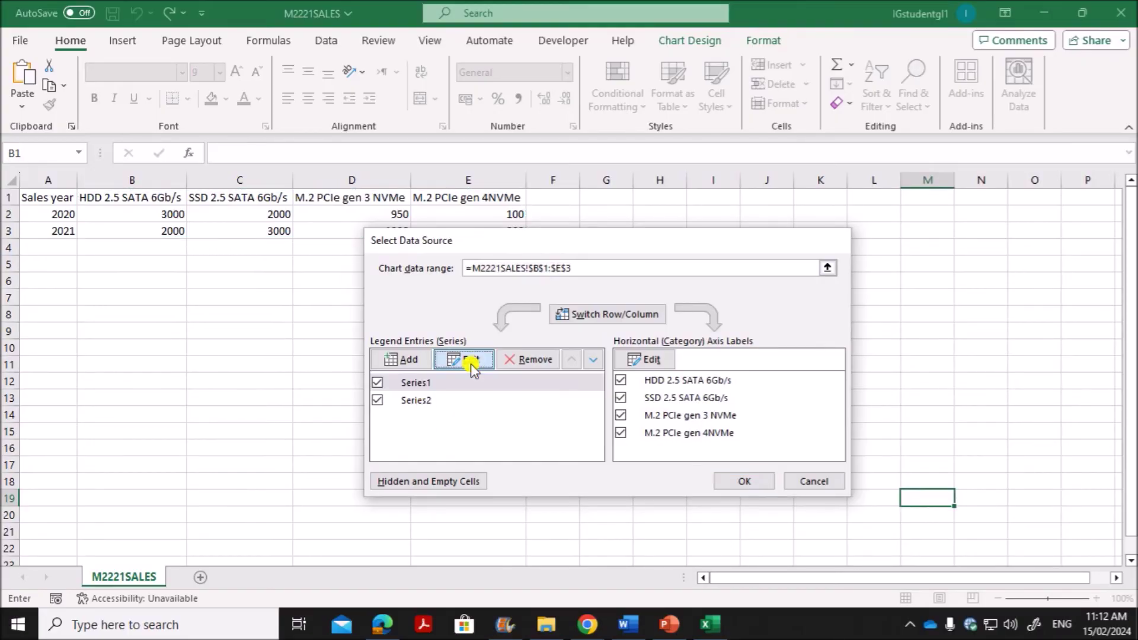
{"action": "left_click", "coordinate": [468, 362]}
{"action": "left_click", "coordinate": [60, 214]}
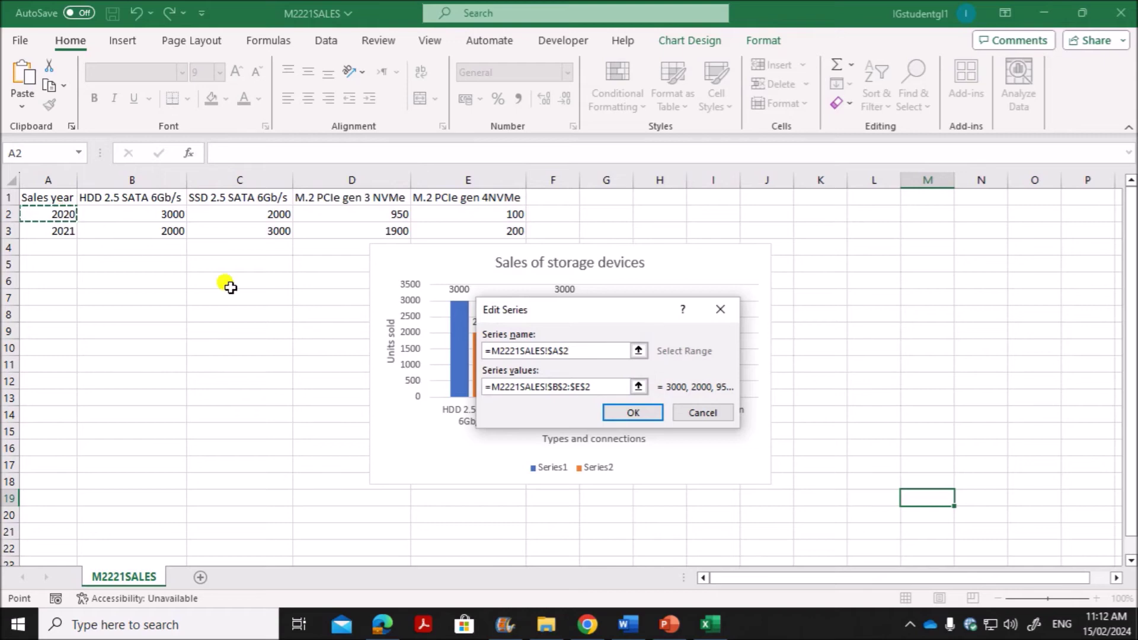
{"action": "left_click", "coordinate": [613, 412]}
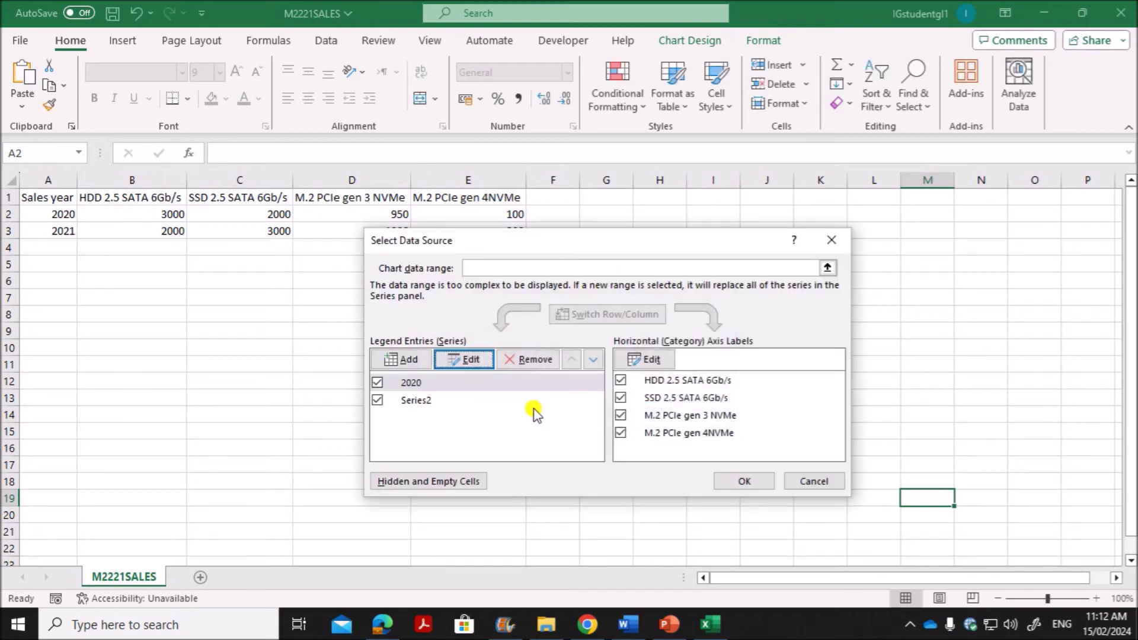
- Name the chart's second series from cell A3 (2021) and apply the data source changes
{"action": "left_click", "coordinate": [418, 401]}
{"action": "left_click", "coordinate": [464, 359]}
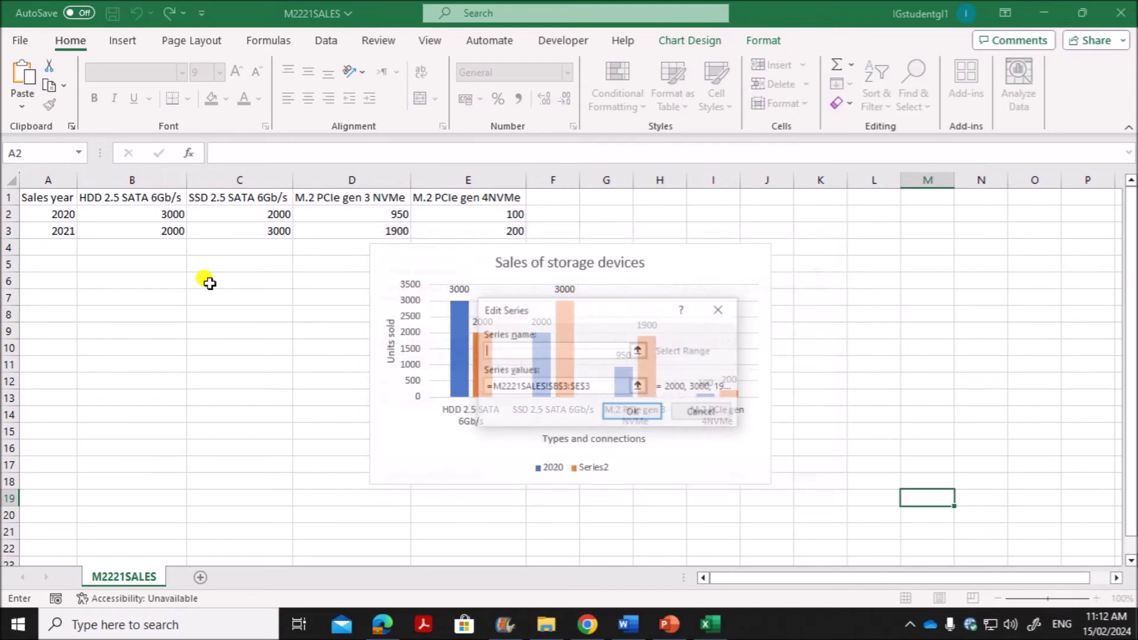
{"action": "left_click", "coordinate": [52, 232]}
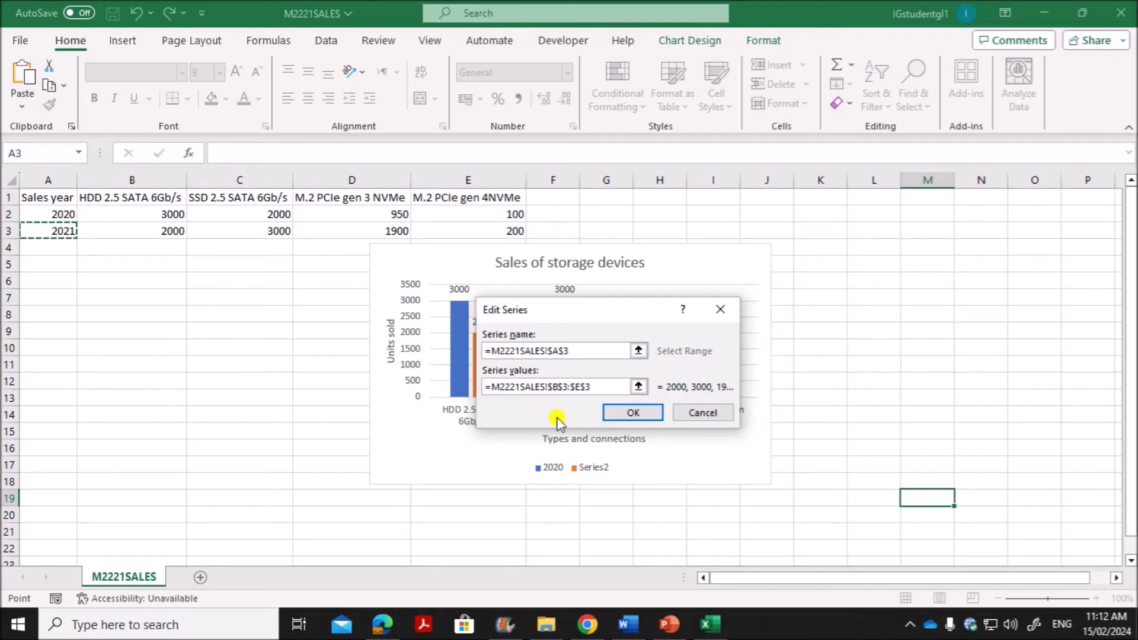
{"action": "left_click", "coordinate": [626, 415]}
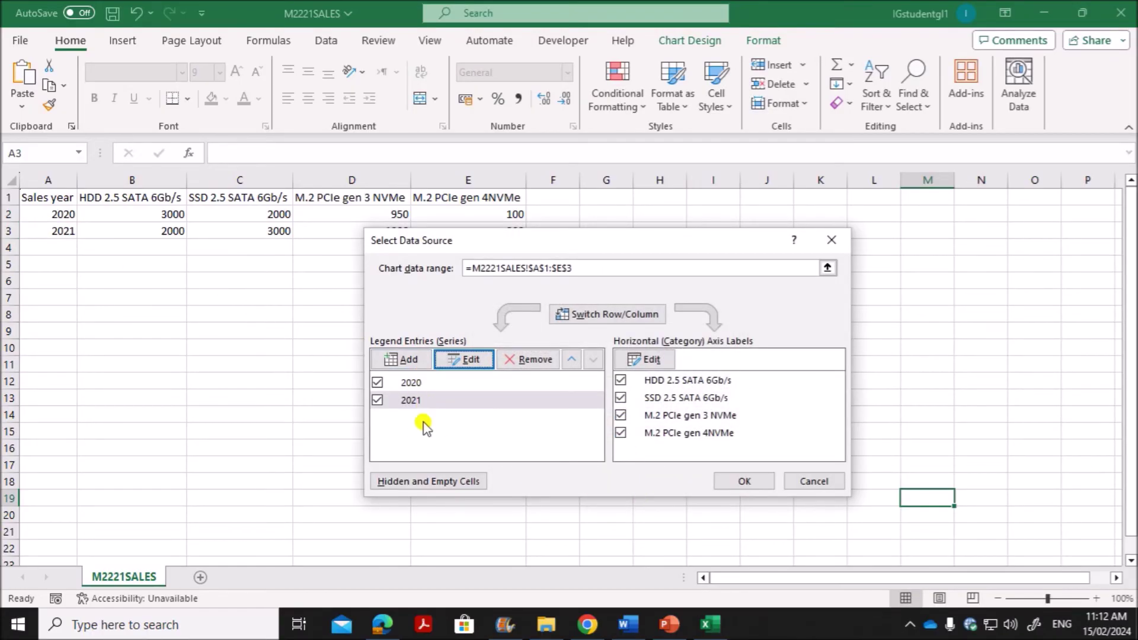
{"action": "left_click", "coordinate": [729, 480]}
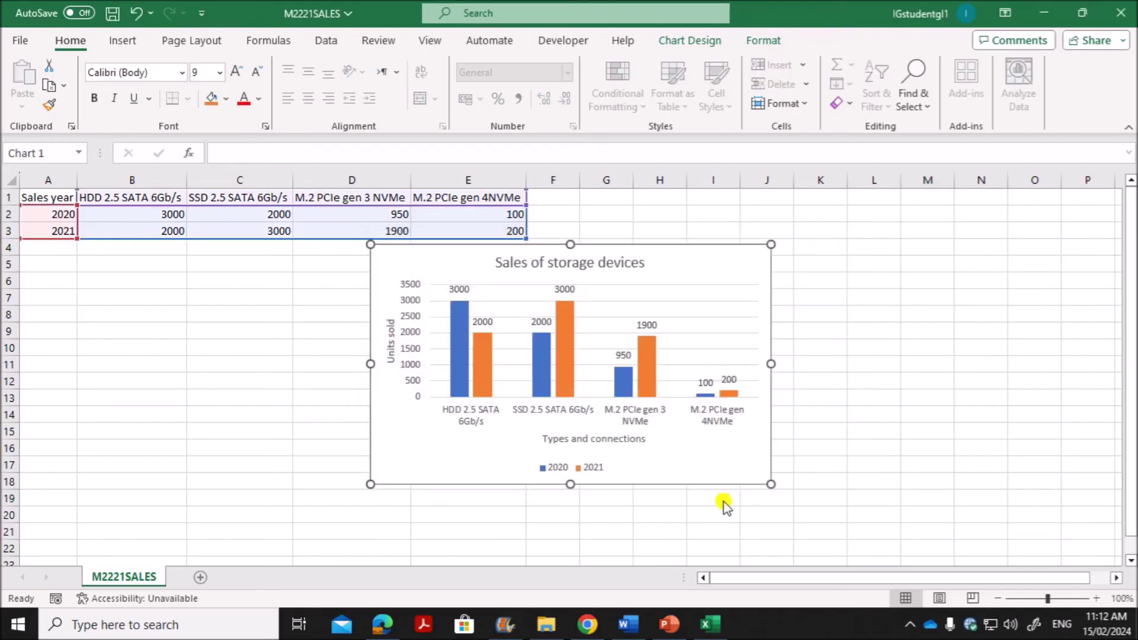
{"action": "left_click", "coordinate": [590, 469]}
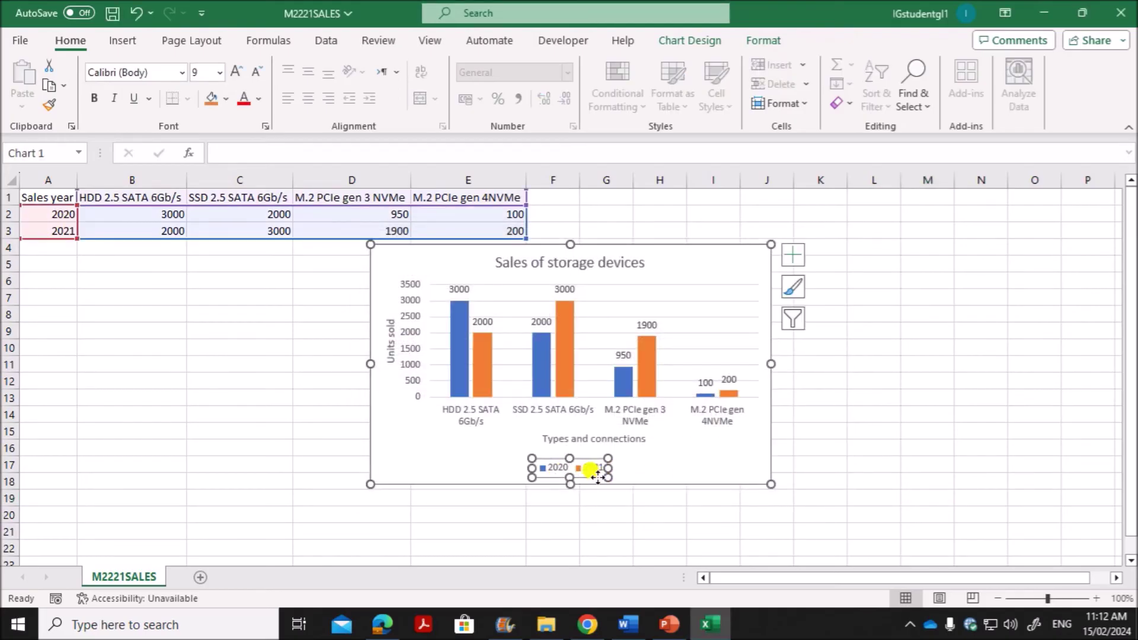
- Look up the chart placement in question 30 of the PDF and copy the finished Excel chart
{"action": "left_click", "coordinate": [382, 624]}
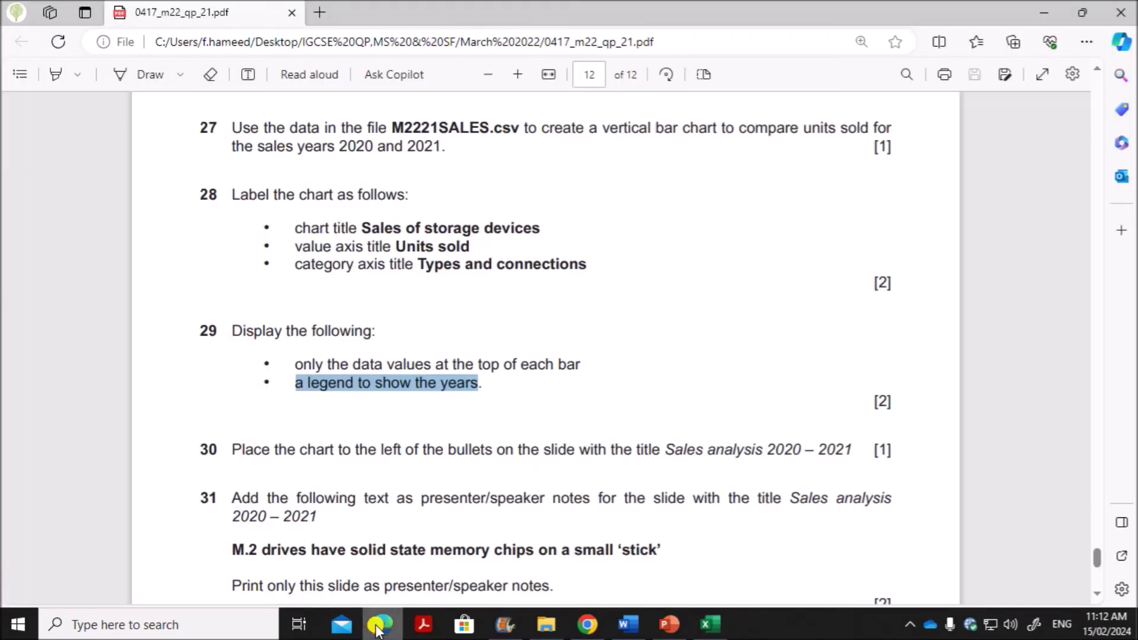
{"action": "scroll", "coordinate": [398, 501], "scroll_direction": "down", "scroll_amount": 1}
{"action": "scroll", "coordinate": [399, 497], "scroll_direction": "down", "scroll_amount": 1}
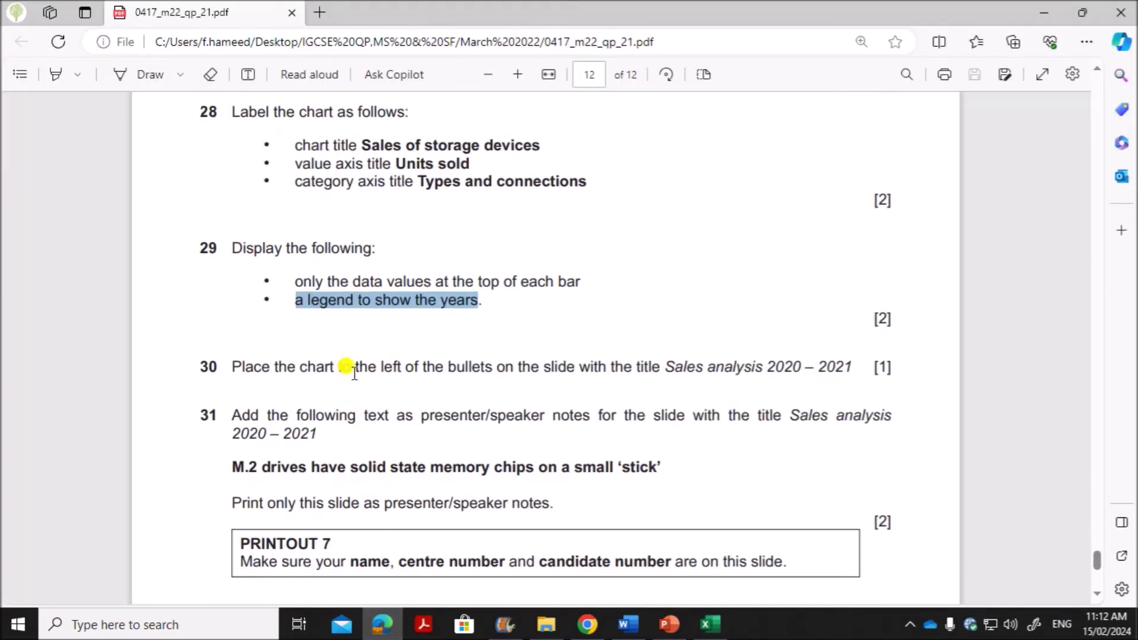
{"action": "left_click_drag", "start_coordinate": [355, 372], "coordinate": [578, 371]}
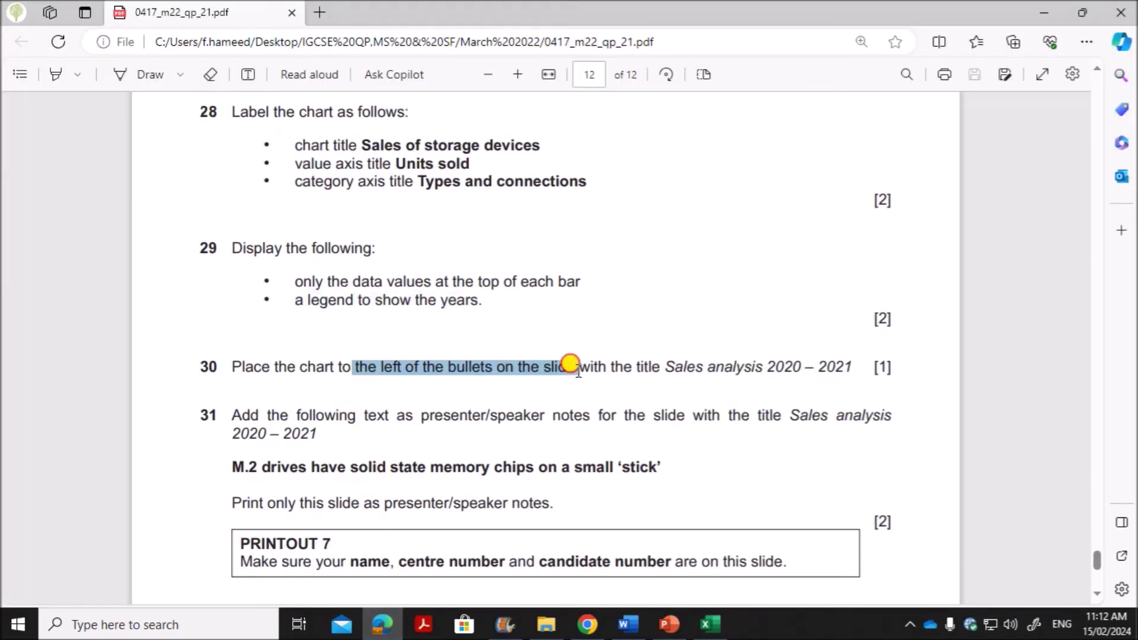
{"action": "left_click_drag", "start_coordinate": [659, 367], "coordinate": [853, 367]}
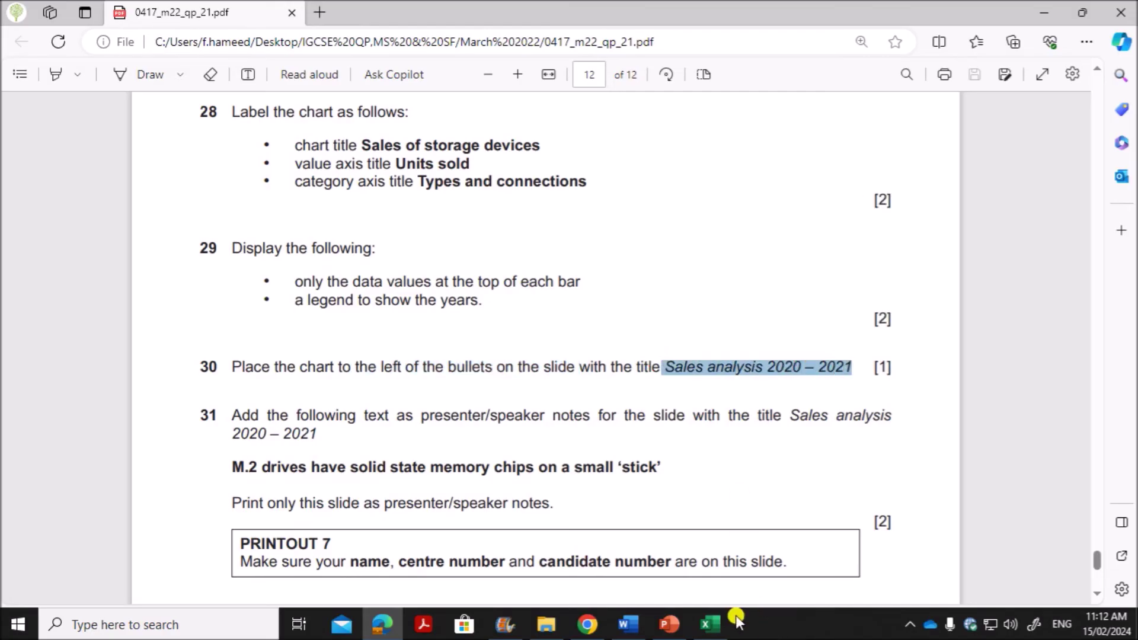
{"action": "mouse_move", "coordinate": [696, 631]}
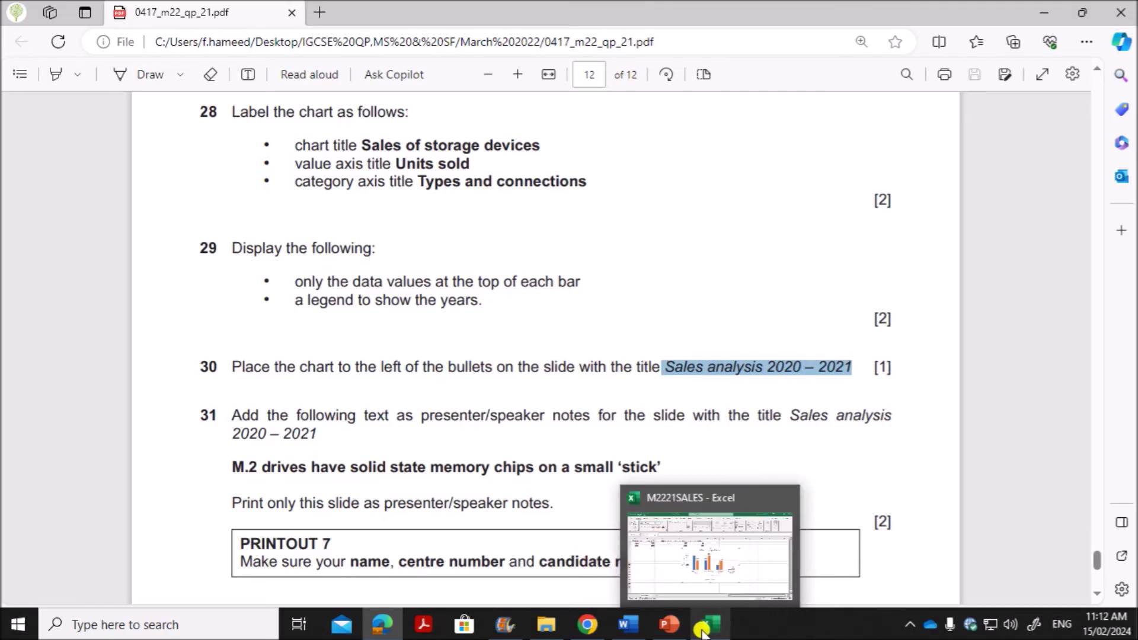
{"action": "left_click", "coordinate": [706, 632]}
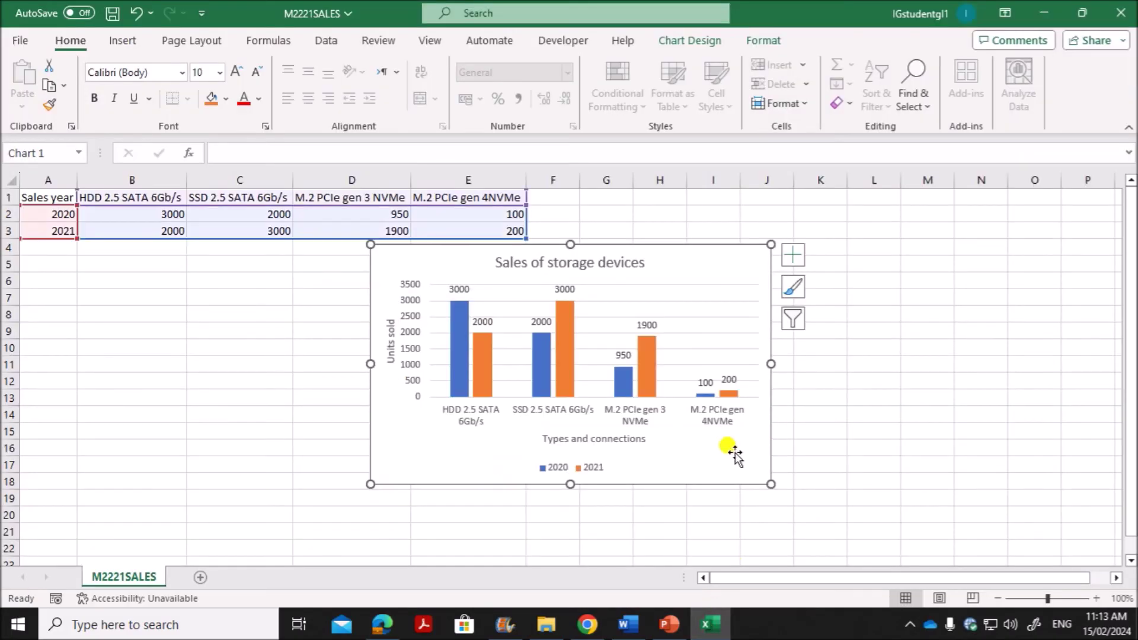
{"action": "key", "text": "ctrl+c"}
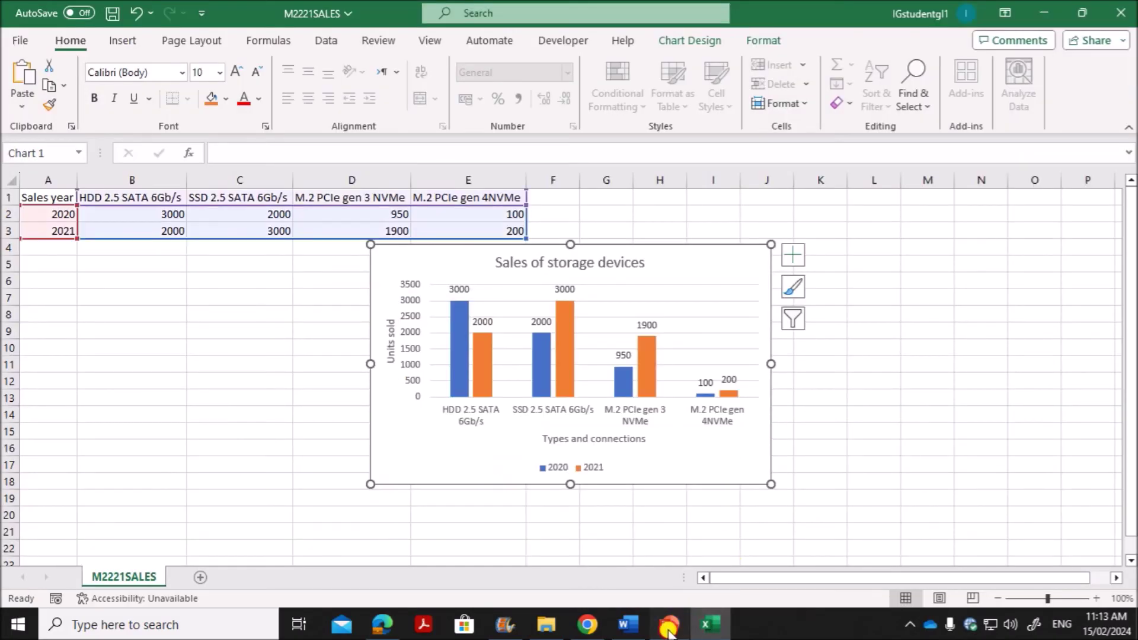
- Open the "Sales analysis 2020 - 2021" slide in PowerPoint and check its title against question 30 in the PDF
{"action": "left_click", "coordinate": [669, 625]}
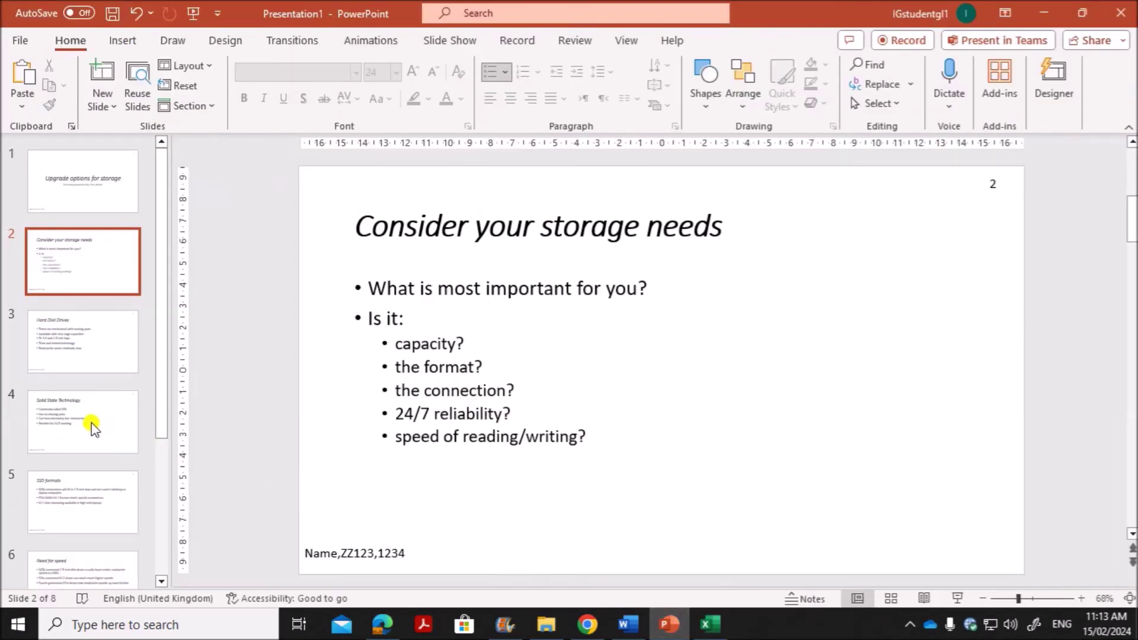
{"action": "left_click", "coordinate": [94, 356]}
{"action": "left_click", "coordinate": [61, 419]}
{"action": "scroll", "coordinate": [63, 429], "scroll_direction": "down", "scroll_amount": 3}
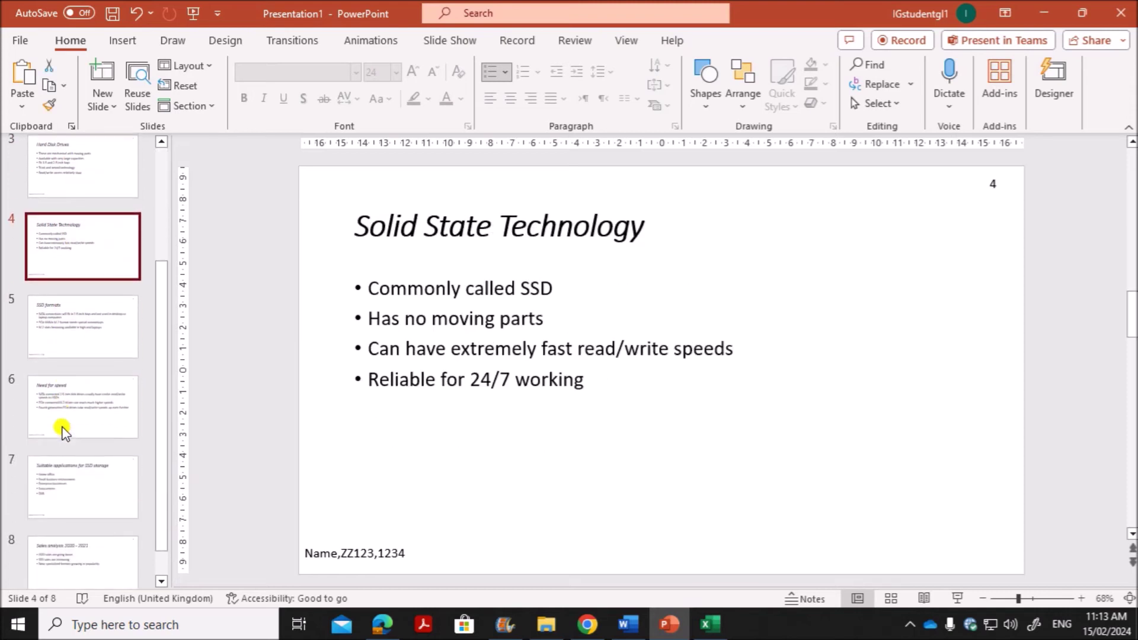
{"action": "scroll", "coordinate": [74, 534], "scroll_direction": "down", "scroll_amount": 1}
{"action": "left_click", "coordinate": [89, 543]}
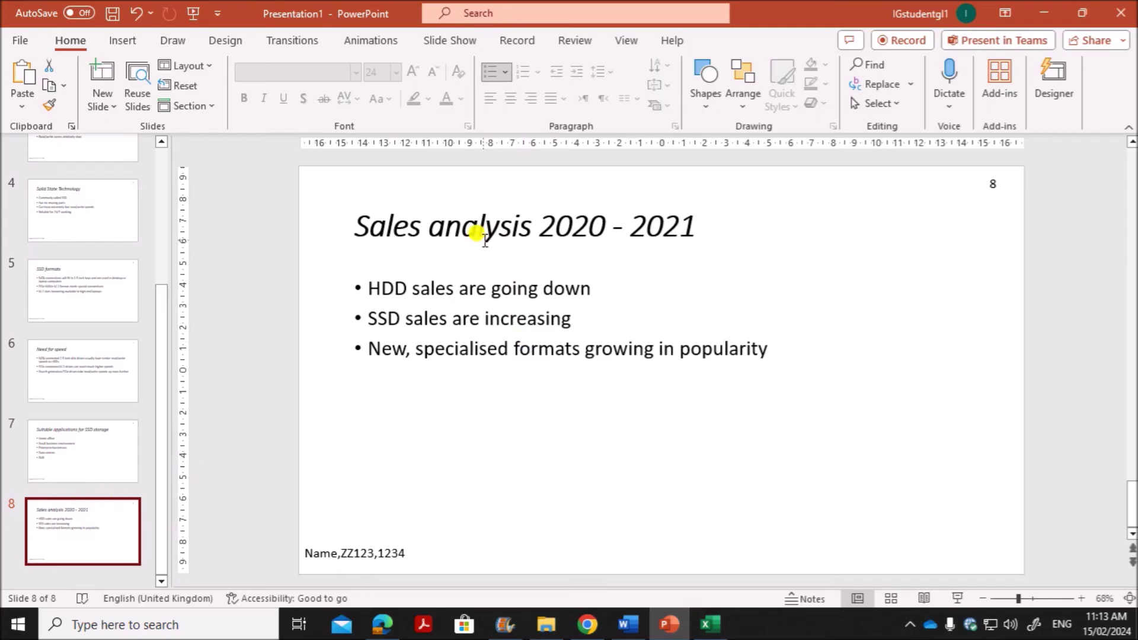
{"action": "left_click_drag", "start_coordinate": [356, 227], "coordinate": [663, 223]}
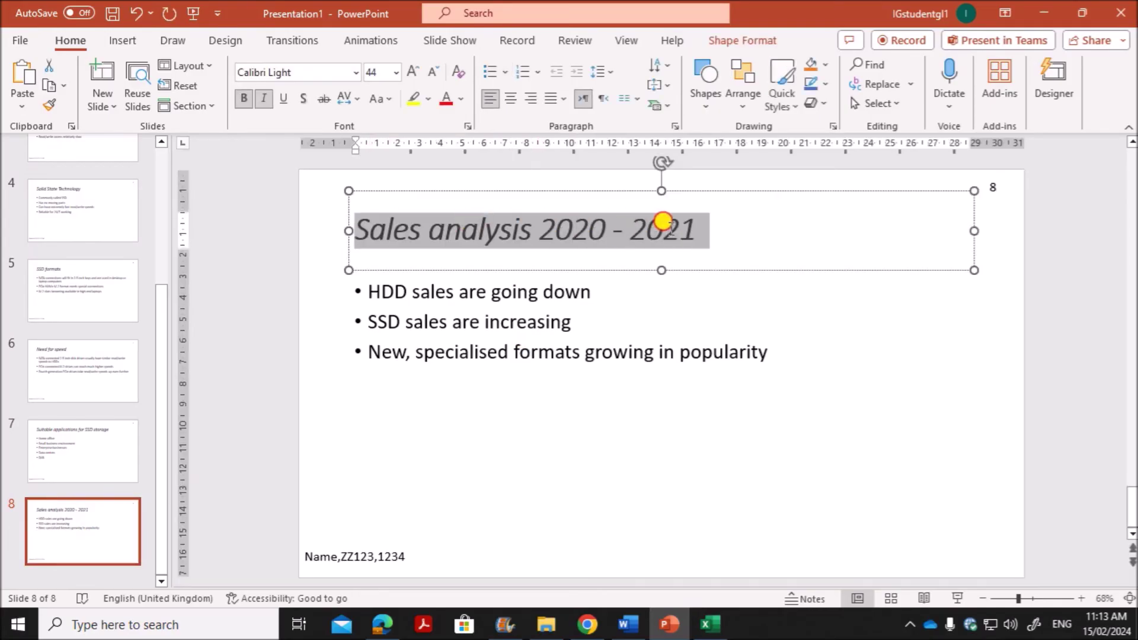
{"action": "left_click", "coordinate": [383, 624]}
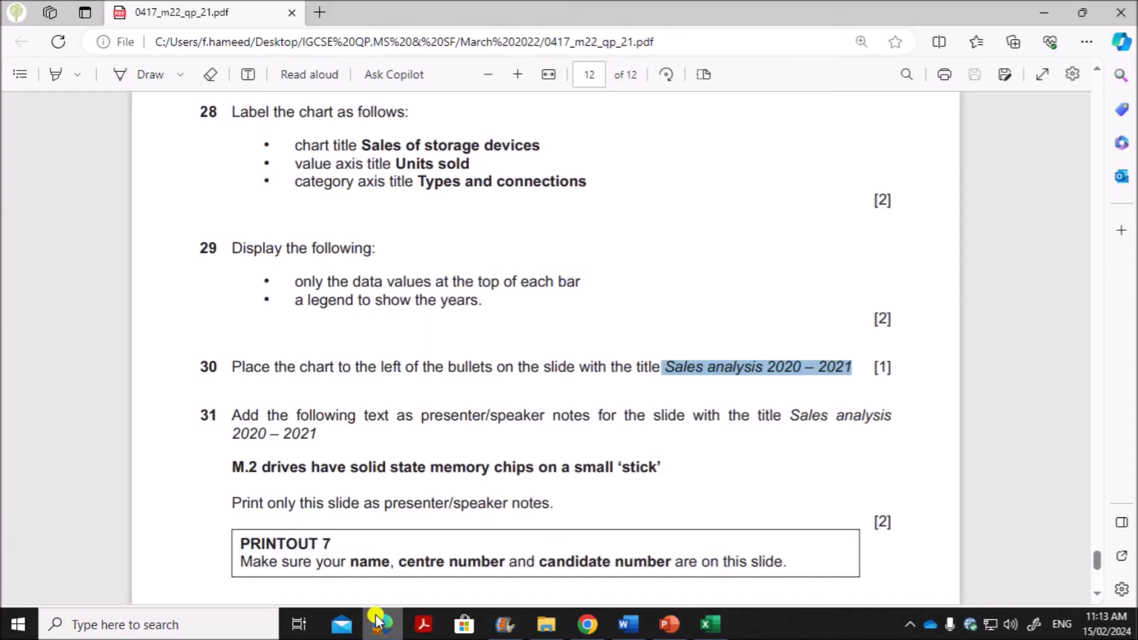
{"action": "left_click", "coordinate": [669, 624]}
- Narrow the bullet text box from its left edge so the bullets occupy only the right part of slide 8
{"action": "left_click", "coordinate": [388, 309]}
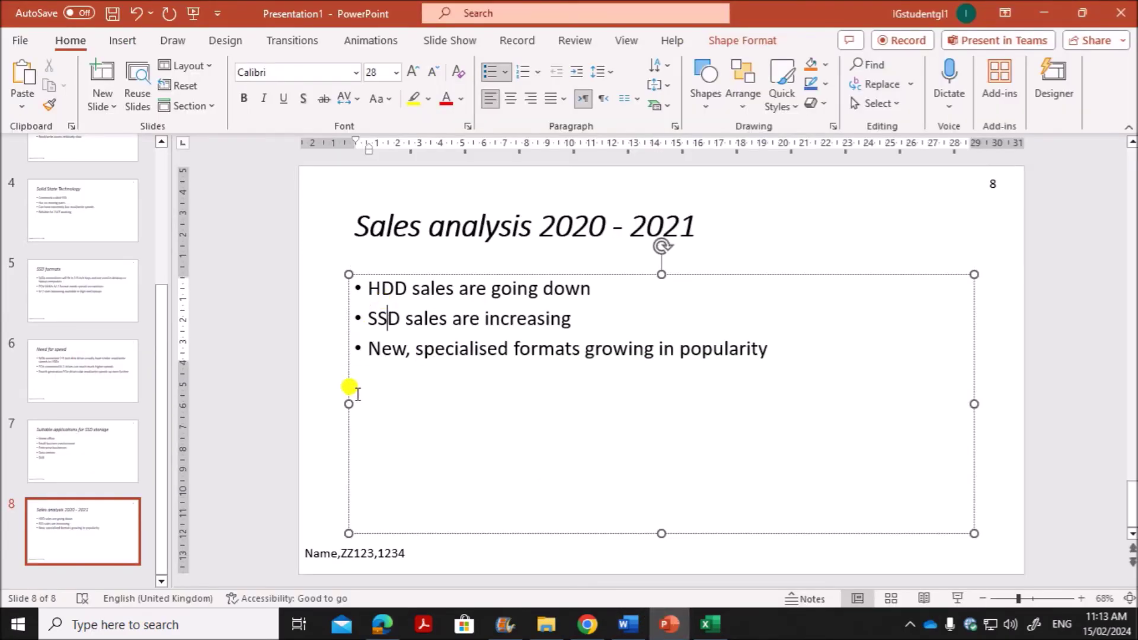
{"action": "left_click_drag", "start_coordinate": [348, 406], "coordinate": [724, 410]}
{"action": "left_click", "coordinate": [492, 414]}
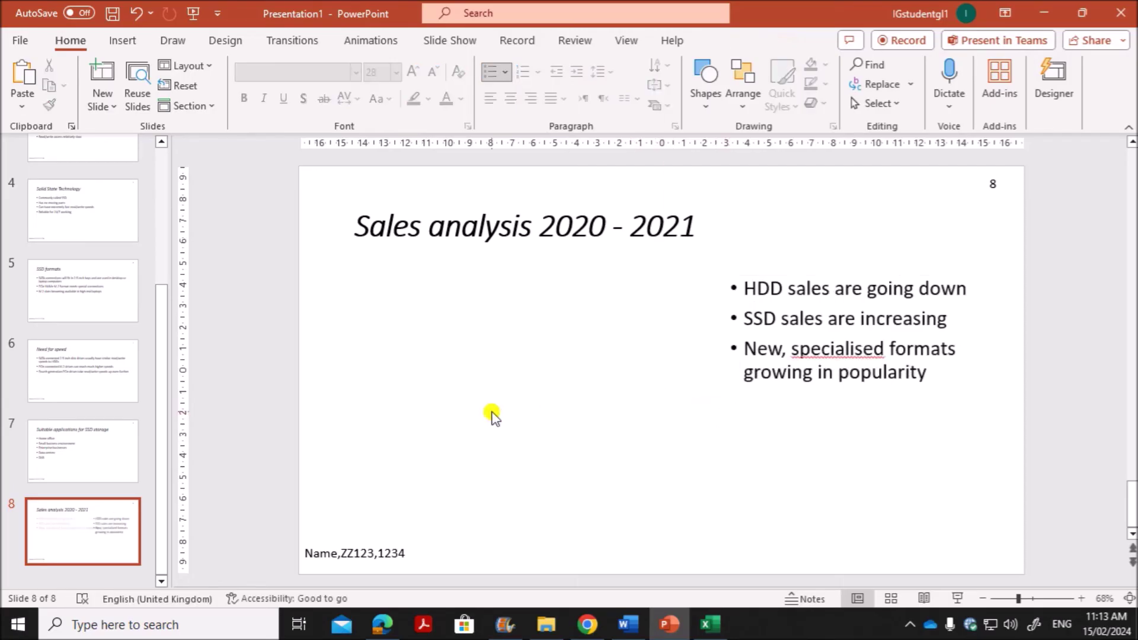
- Paste the copied chart, place it to the left of the bullets and enlarge it to fill the free space
{"action": "key", "text": "ctrl+v"}
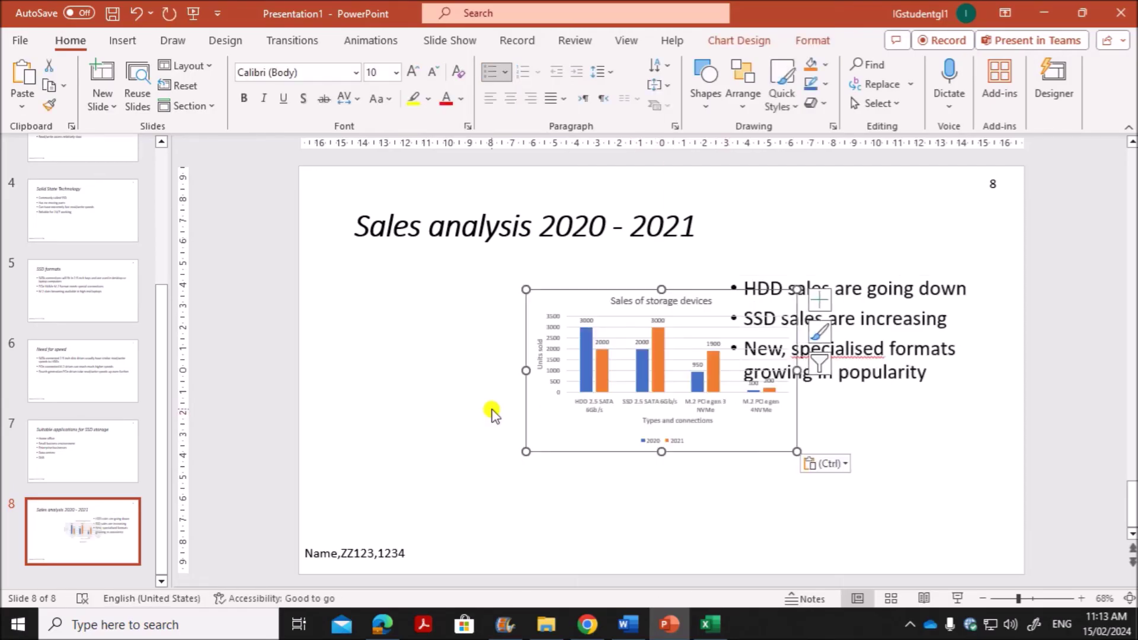
{"action": "left_click_drag", "start_coordinate": [546, 419], "coordinate": [360, 387]}
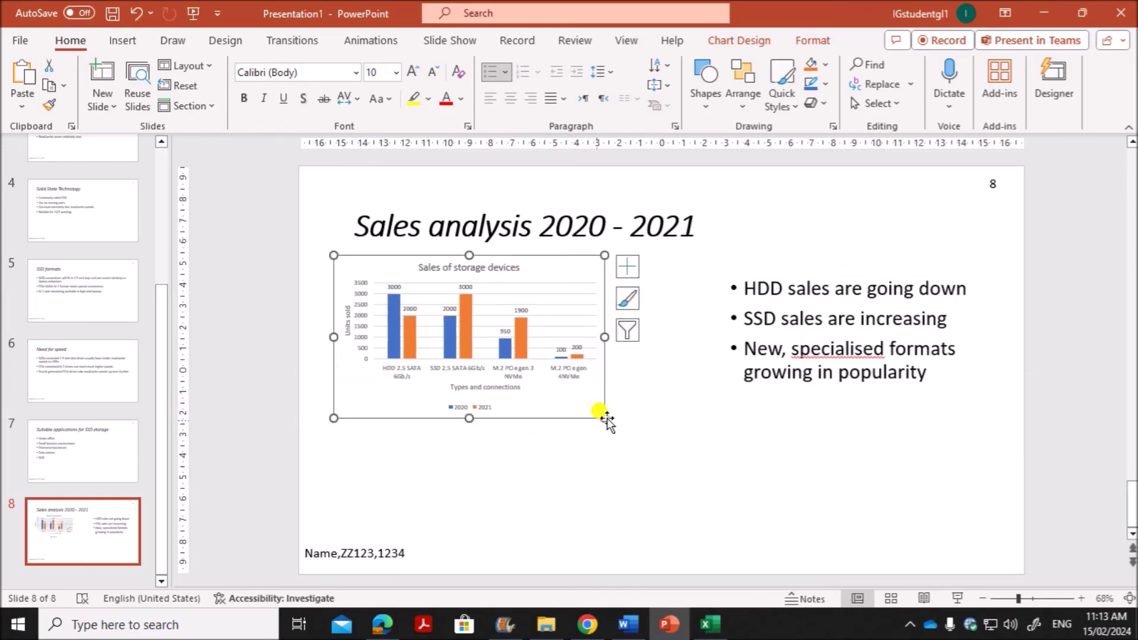
{"action": "left_click_drag", "start_coordinate": [605, 417], "coordinate": [700, 523]}
{"action": "left_click", "coordinate": [795, 529]}
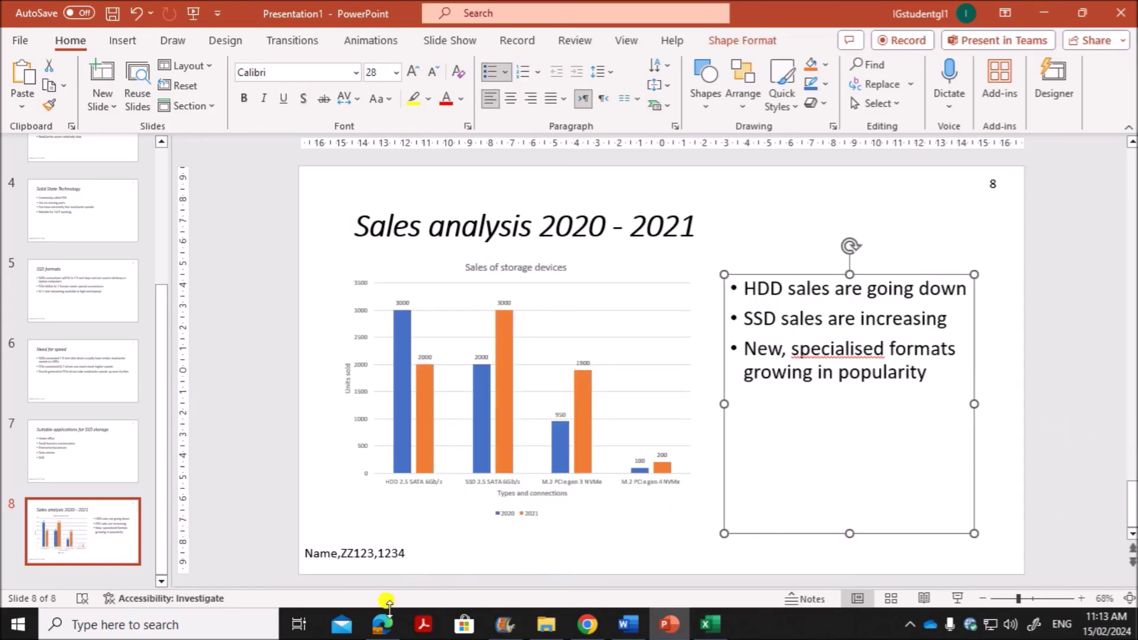
- Switch to the exam PDF in Edge and copy the bold speaker-notes text from question 31
{"action": "left_click", "coordinate": [384, 624]}
{"action": "scroll", "coordinate": [473, 474], "scroll_direction": "down", "scroll_amount": 2}
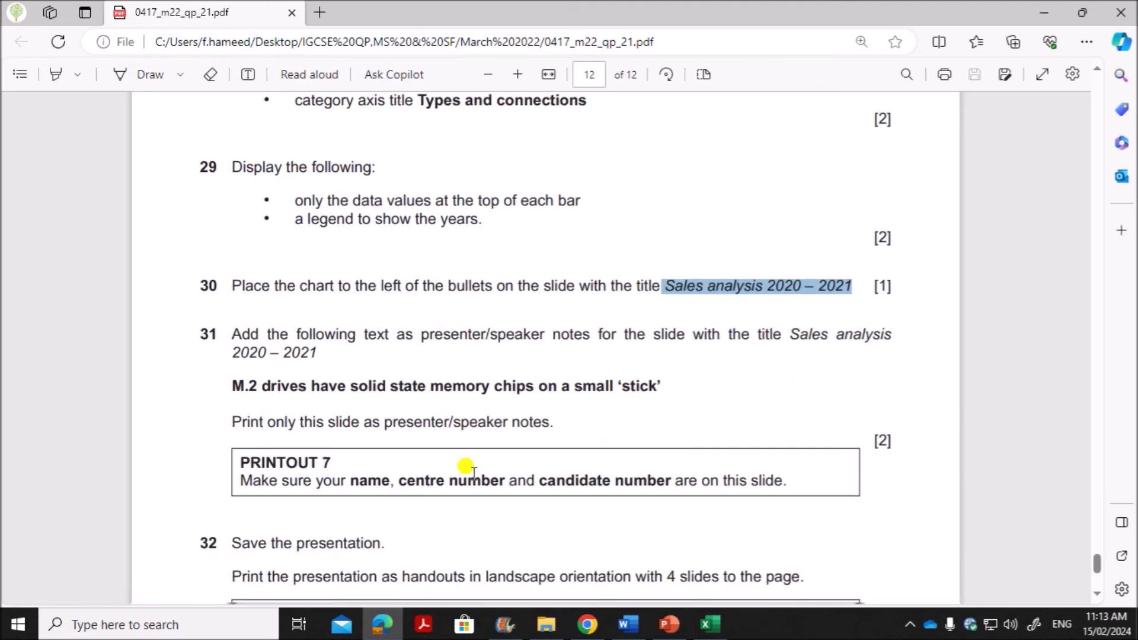
{"action": "left_click", "coordinate": [749, 385]}
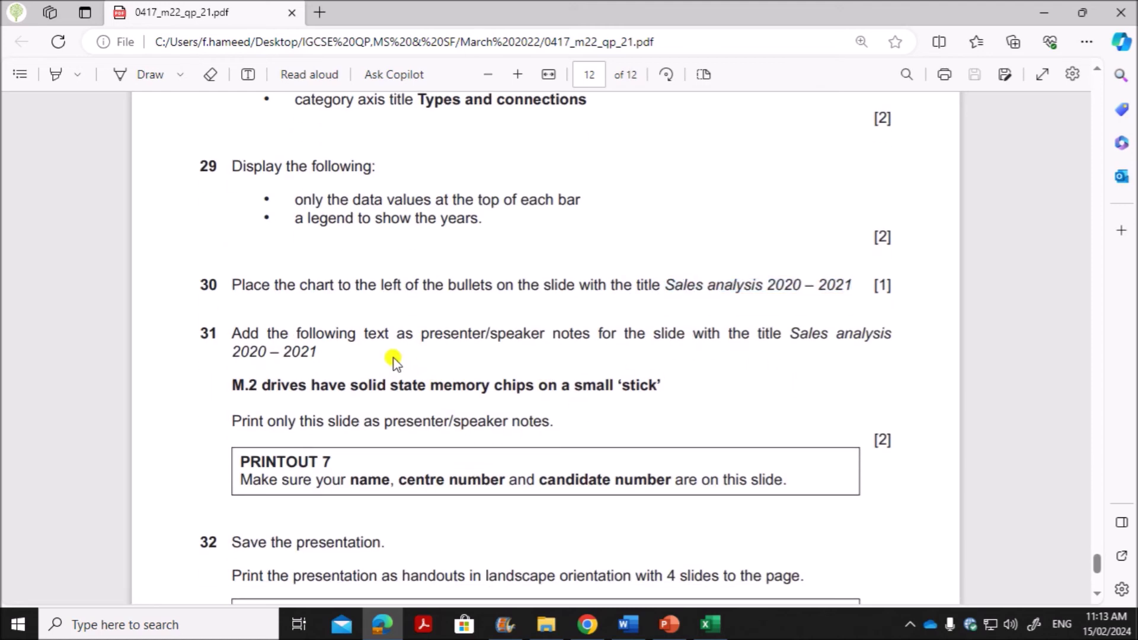
{"action": "left_click_drag", "start_coordinate": [348, 330], "coordinate": [674, 392]}
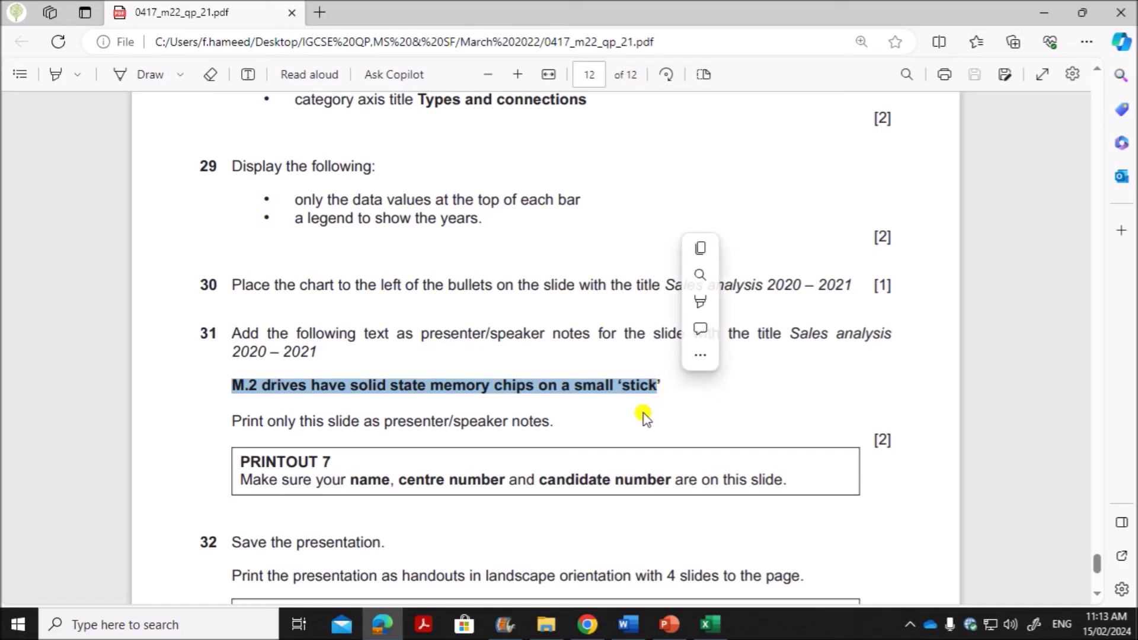
- Return to PowerPoint and paste "M.2 drives have solid state memory chips on a small 'stick" as the speaker notes of slide 8
{"action": "left_click", "coordinate": [668, 624]}
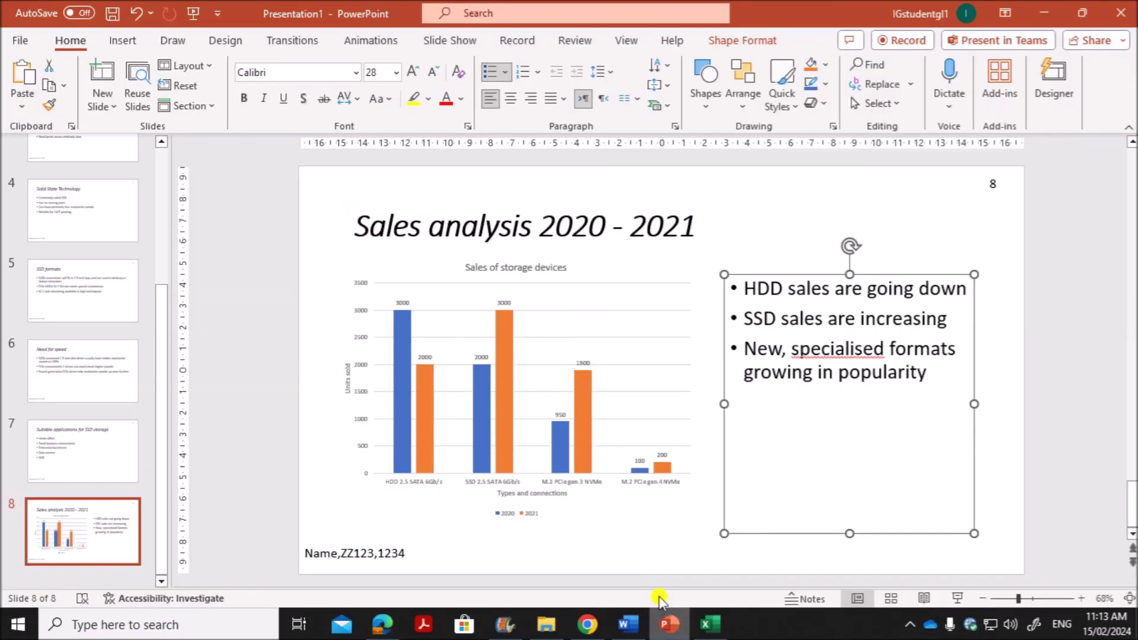
{"action": "left_click", "coordinate": [1012, 428]}
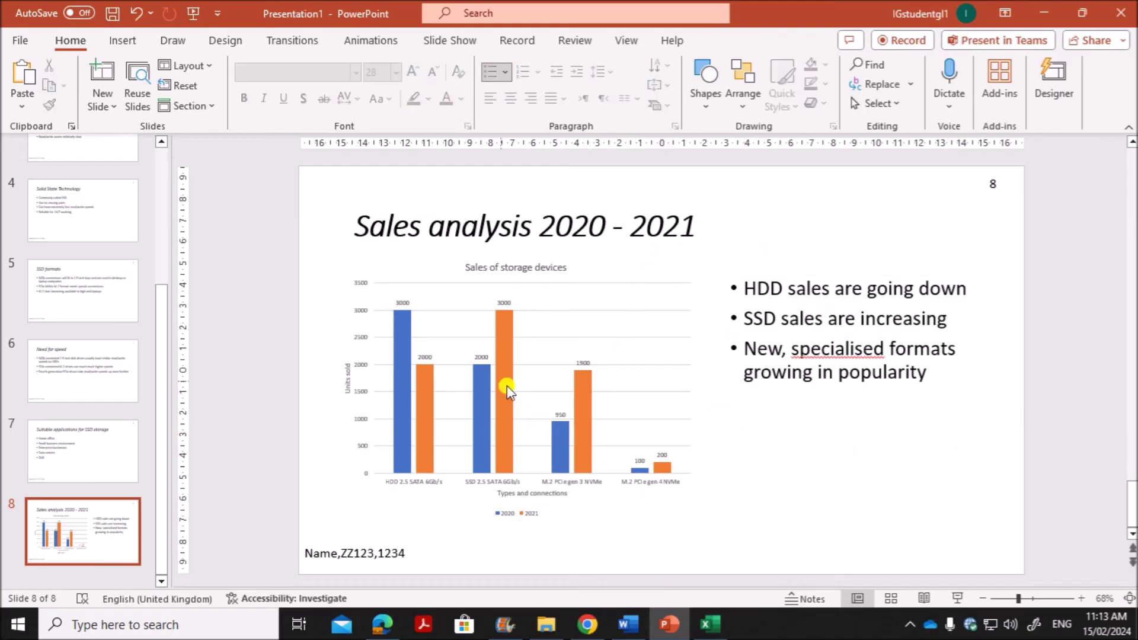
{"action": "left_click", "coordinate": [802, 600]}
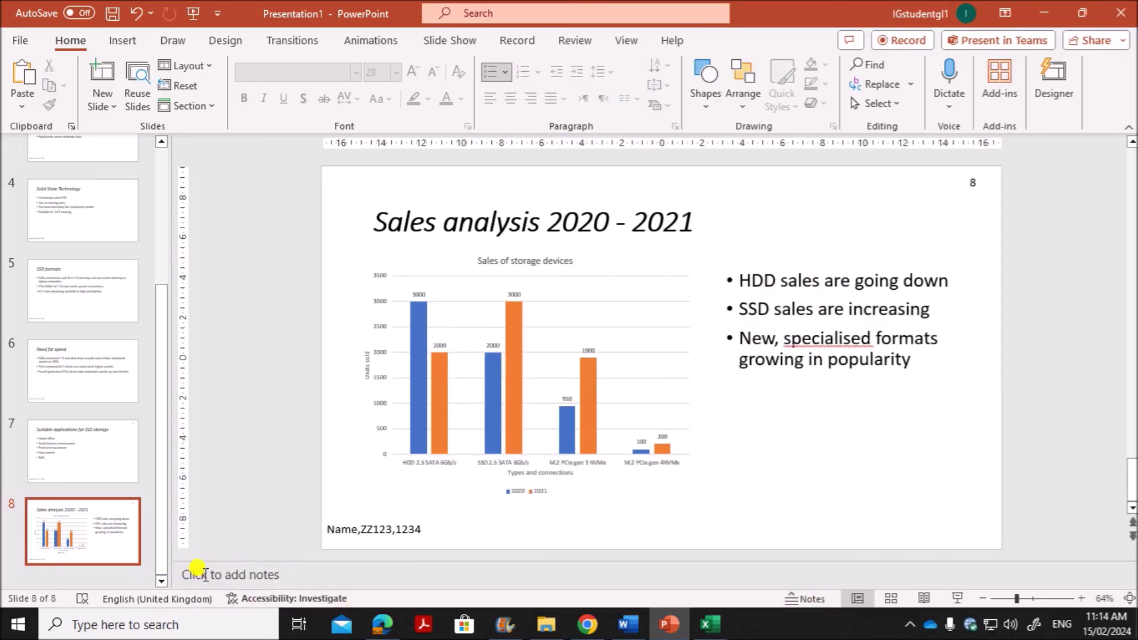
{"action": "left_click", "coordinate": [205, 575]}
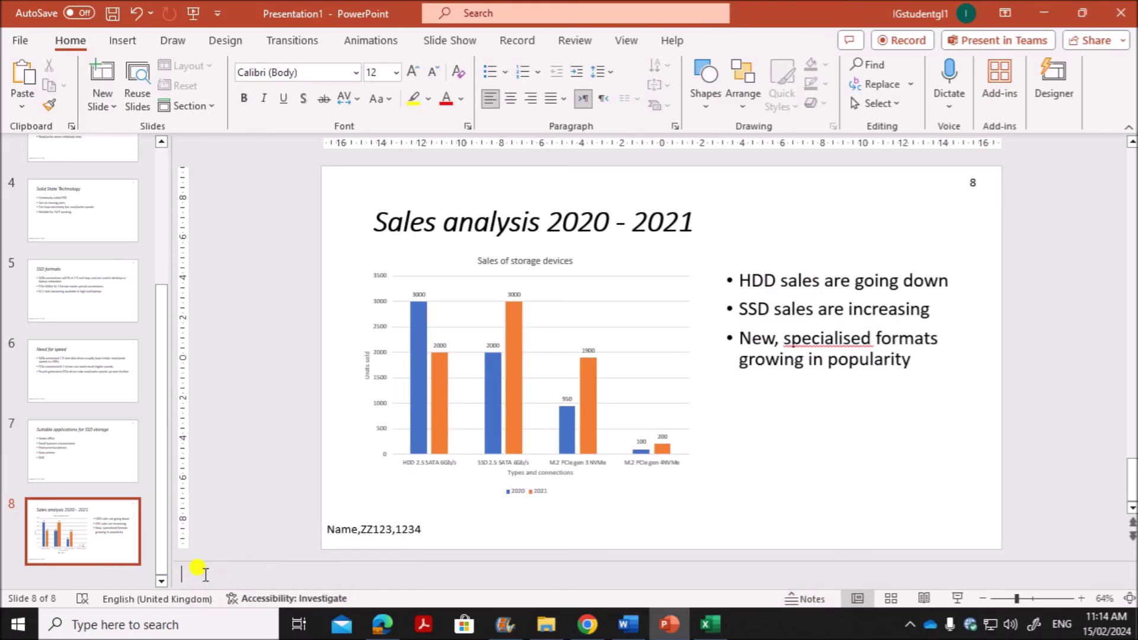
{"action": "key", "text": "ctrl+v"}
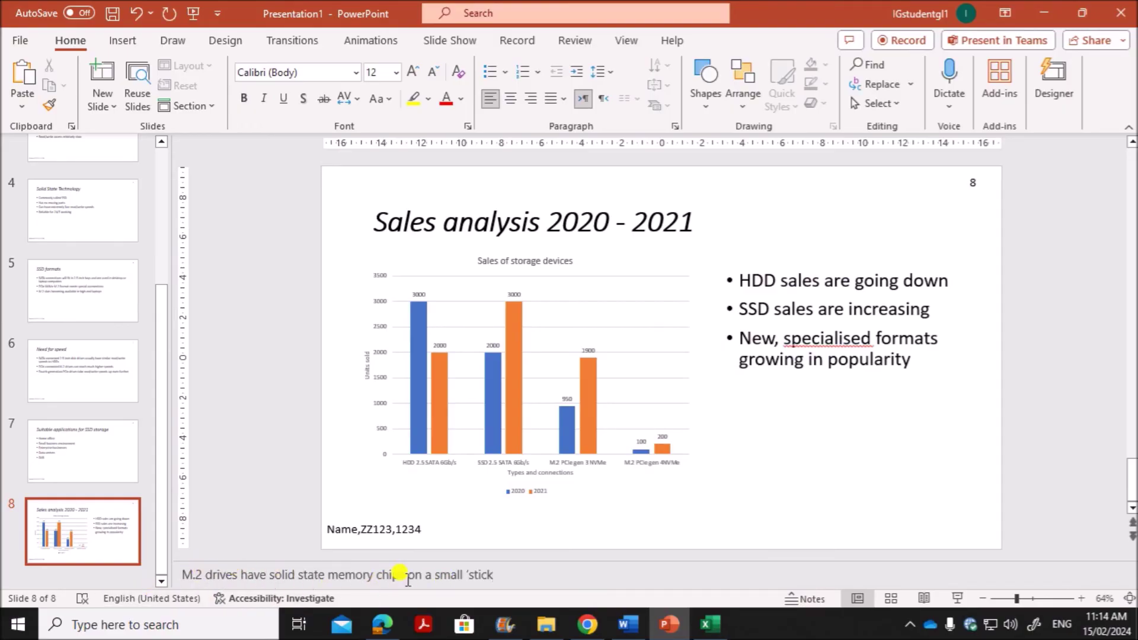
- Check question 31's print instruction in the PDF and set PowerPoint's print layout to Notes Pages
{"action": "left_click", "coordinate": [382, 624]}
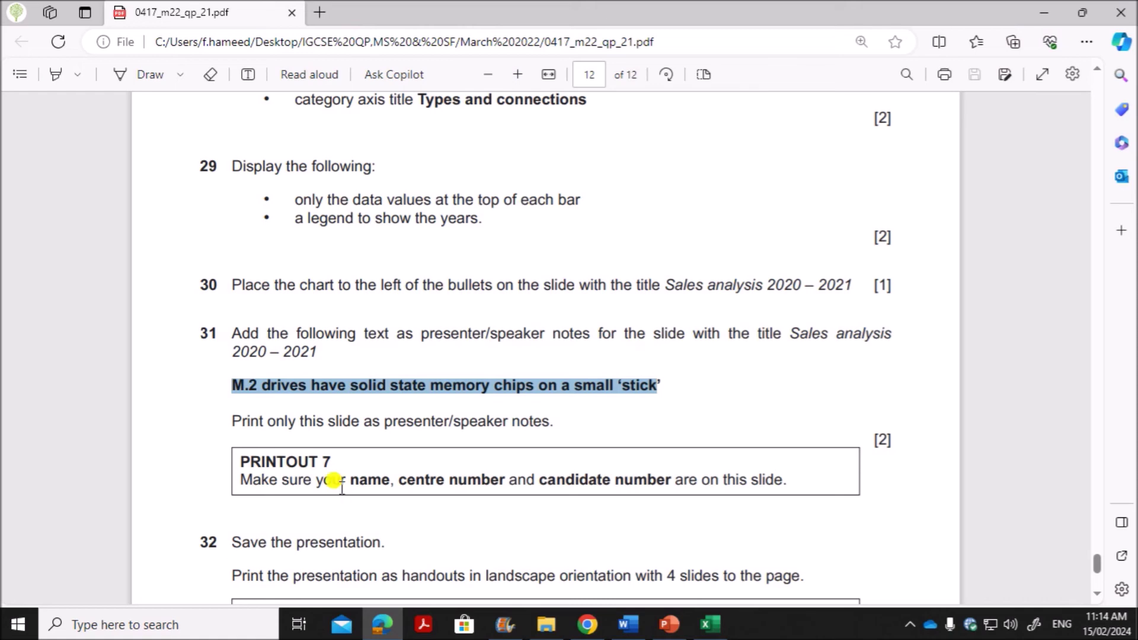
{"action": "scroll", "coordinate": [335, 483], "scroll_direction": "down", "scroll_amount": 1}
{"action": "scroll", "coordinate": [335, 483], "scroll_direction": "down", "scroll_amount": 1}
{"action": "left_click_drag", "start_coordinate": [318, 350], "coordinate": [560, 350]}
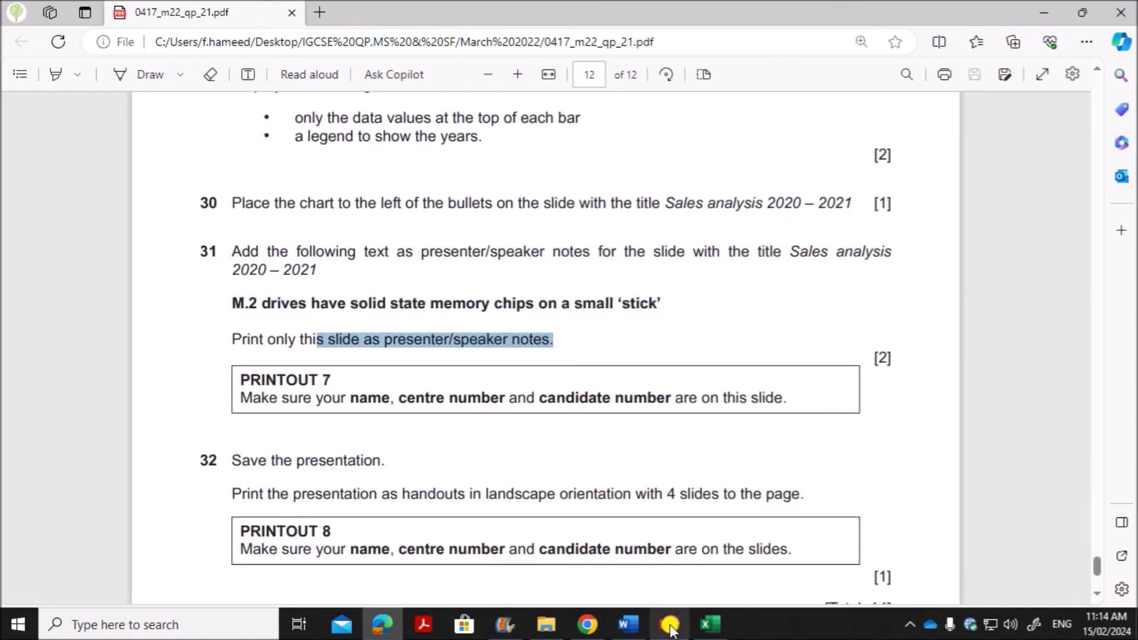
{"action": "left_click", "coordinate": [668, 624]}
{"action": "left_click", "coordinate": [748, 487]}
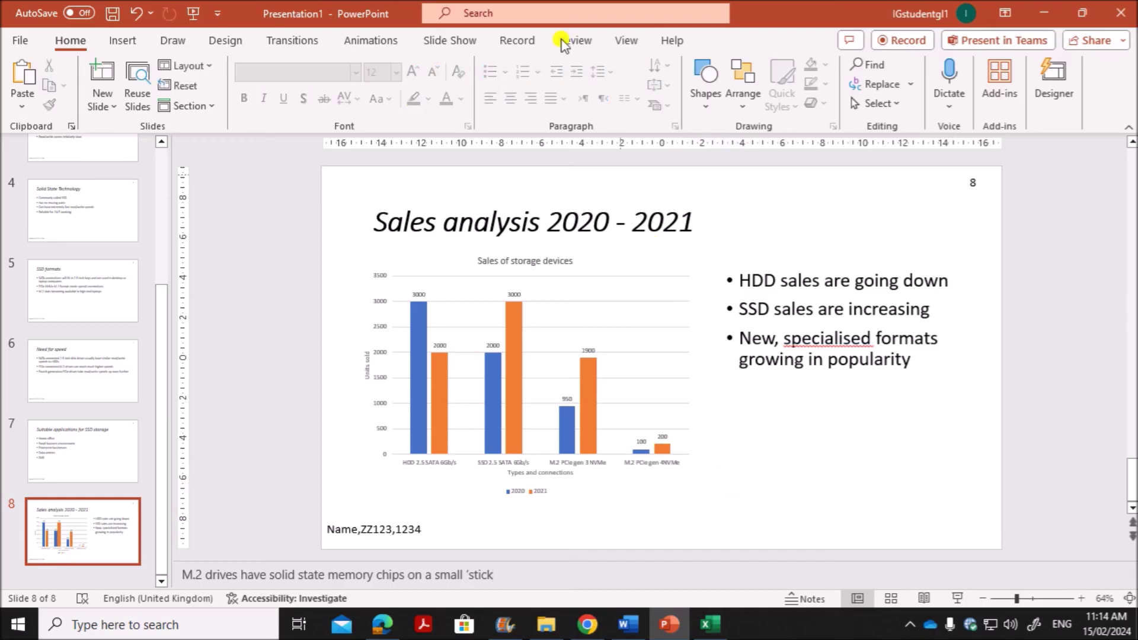
{"action": "left_click", "coordinate": [19, 40]}
{"action": "left_click", "coordinate": [53, 333]}
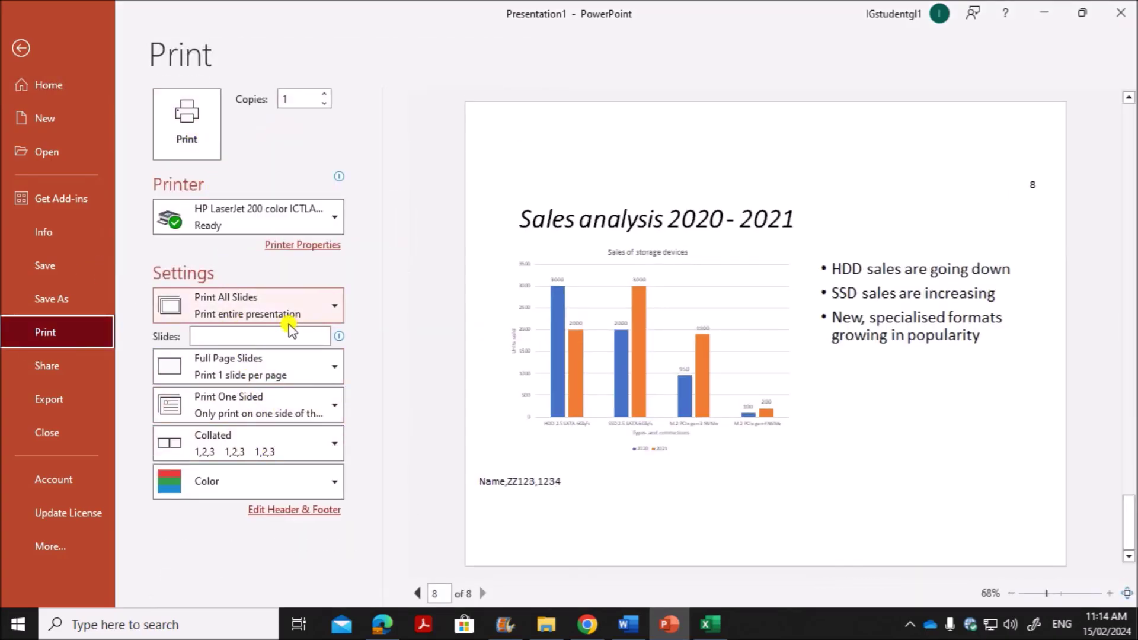
{"action": "left_click", "coordinate": [268, 372]}
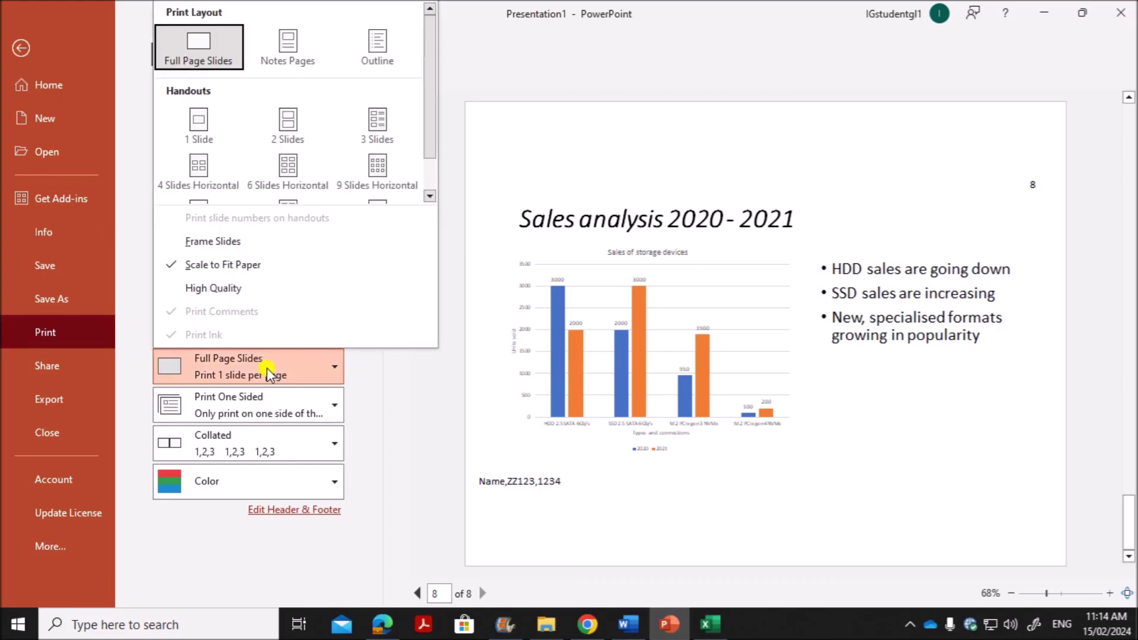
{"action": "left_click", "coordinate": [289, 61]}
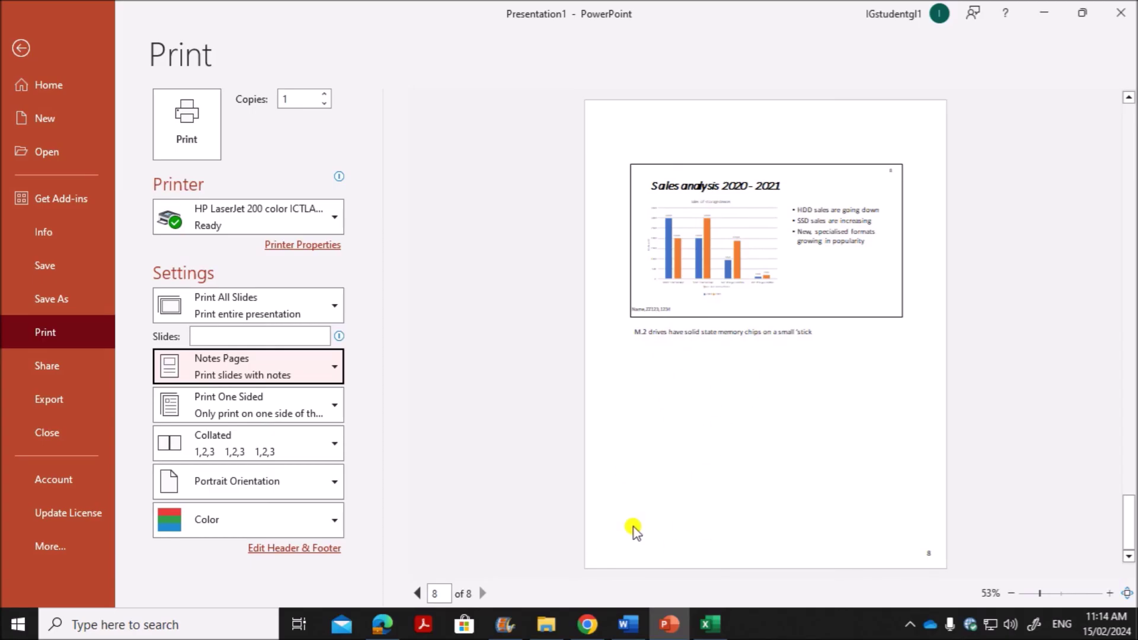
- Enable the header with the name, centre number and candidate number on all notes and handouts, and leave the print view
{"action": "left_click", "coordinate": [294, 549]}
{"action": "left_click", "coordinate": [358, 357]}
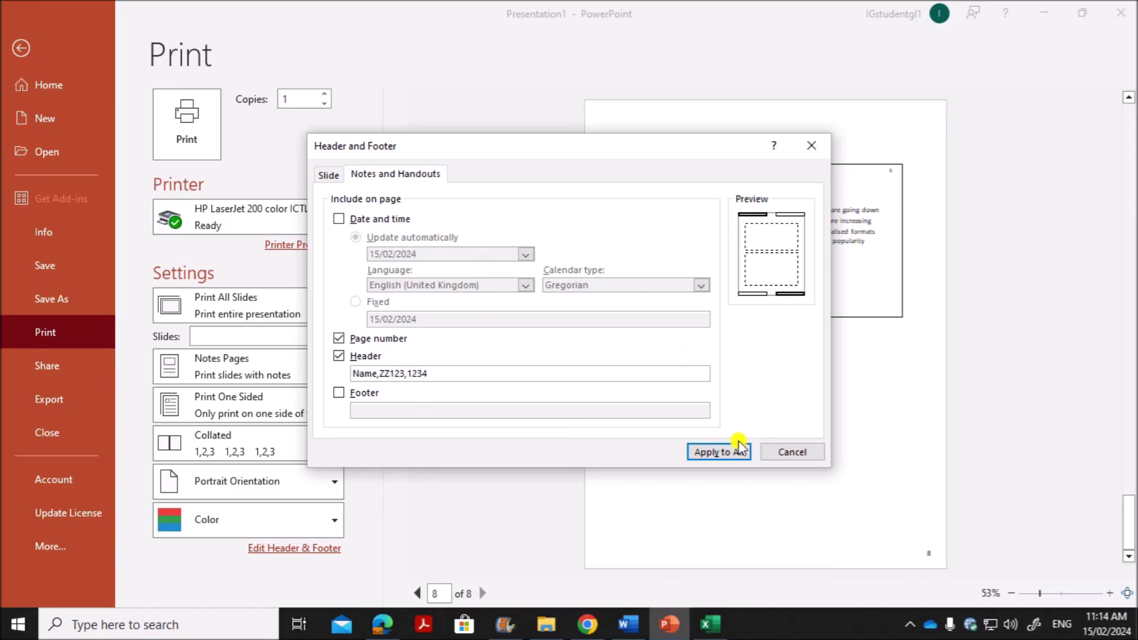
{"action": "left_click", "coordinate": [724, 453]}
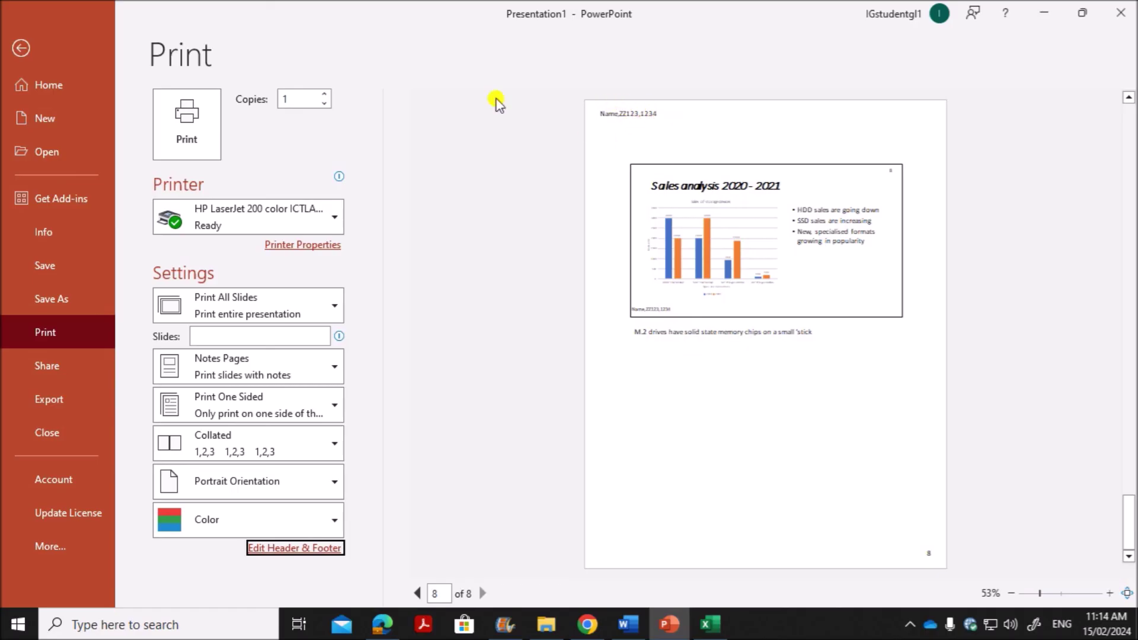
{"action": "left_click", "coordinate": [24, 50]}
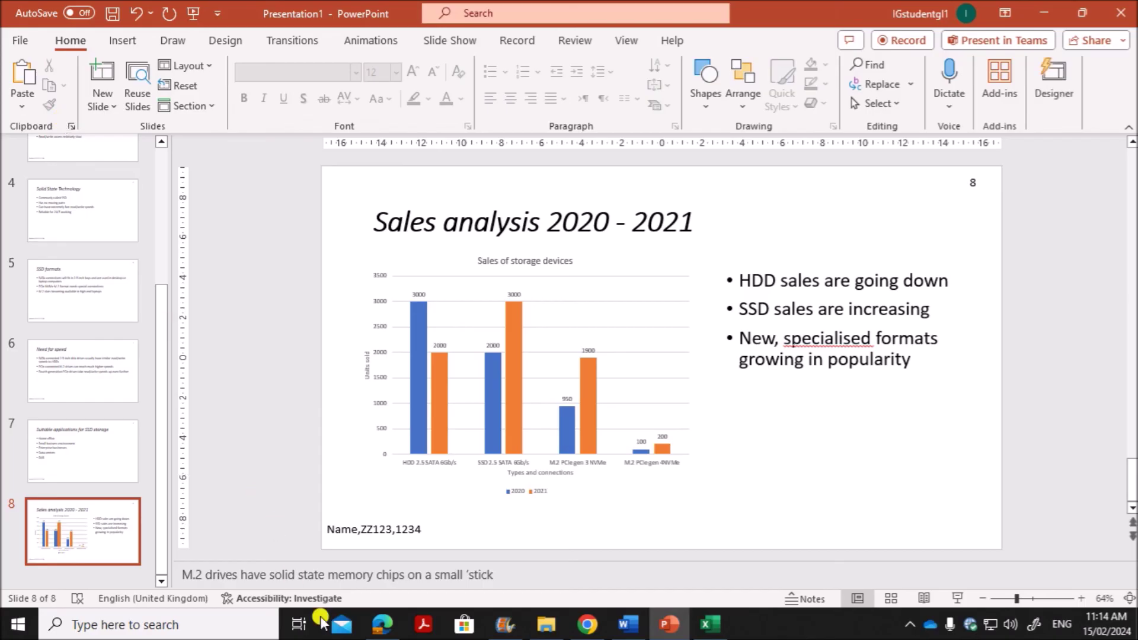
- Read the handout instructions of question 32 in the PDF and restrict PowerPoint's Notes Pages printout to slide 8
{"action": "left_click", "coordinate": [370, 627]}
{"action": "scroll", "coordinate": [412, 508], "scroll_direction": "down", "scroll_amount": 2}
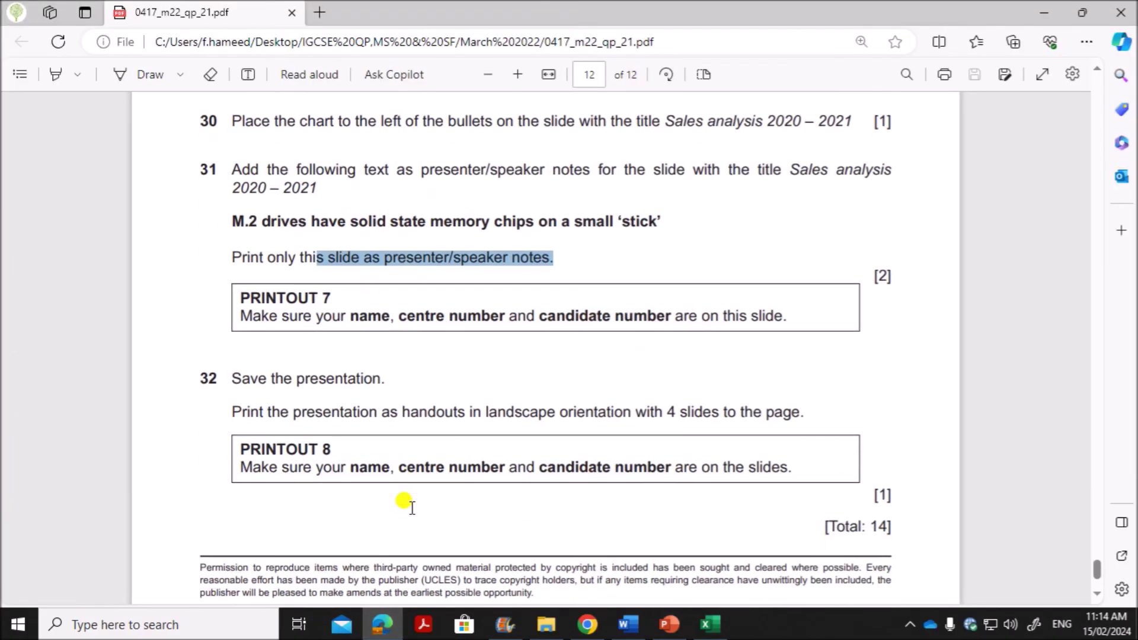
{"action": "scroll", "coordinate": [403, 480], "scroll_direction": "down", "scroll_amount": 3}
{"action": "scroll", "coordinate": [332, 361], "scroll_direction": "up", "scroll_amount": 5}
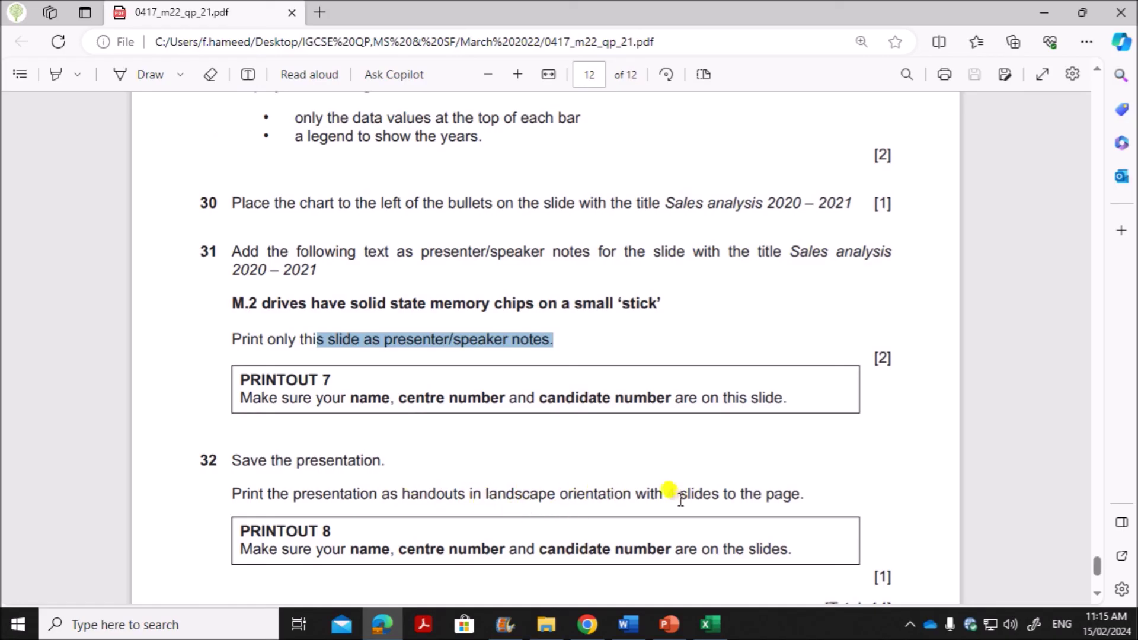
{"action": "left_click", "coordinate": [669, 624]}
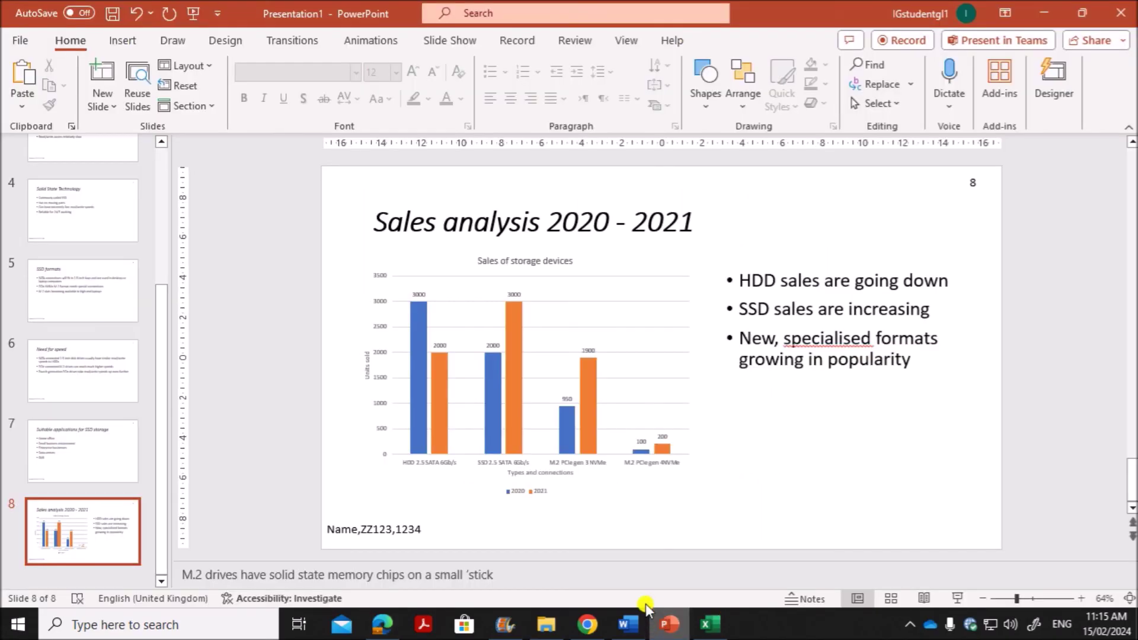
{"action": "left_click", "coordinate": [18, 44]}
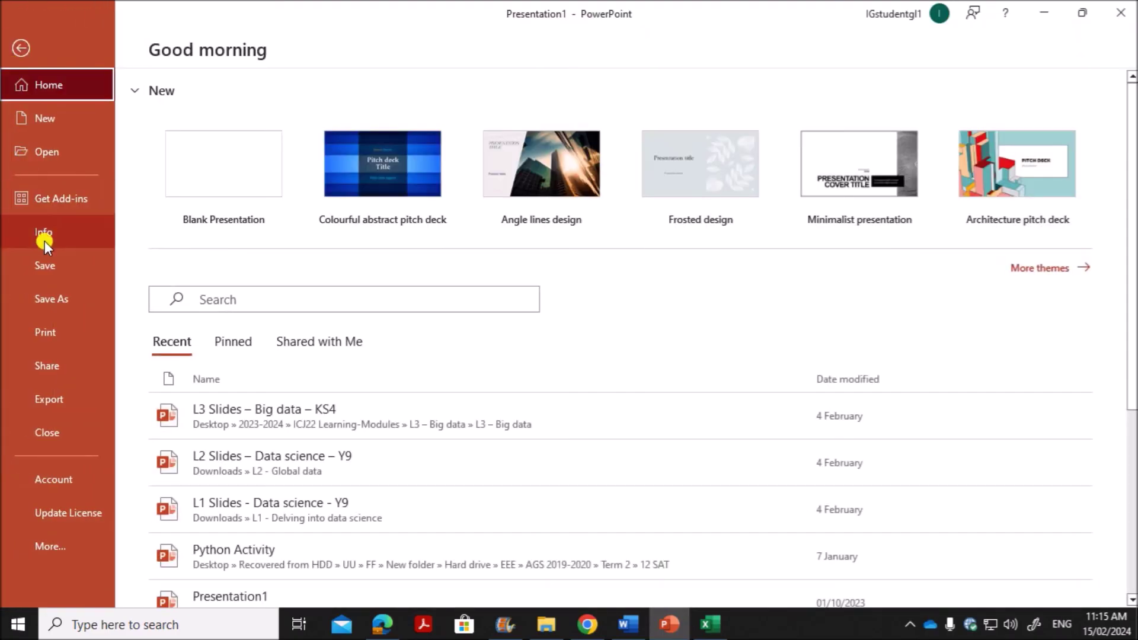
{"action": "left_click", "coordinate": [59, 326]}
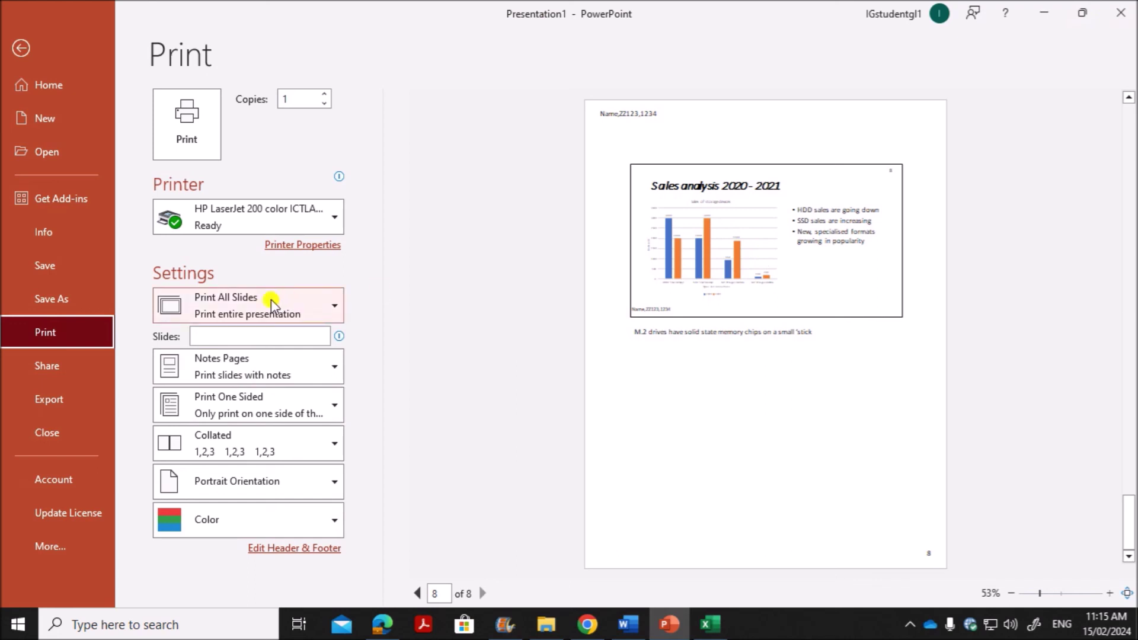
{"action": "left_click", "coordinate": [242, 336]}
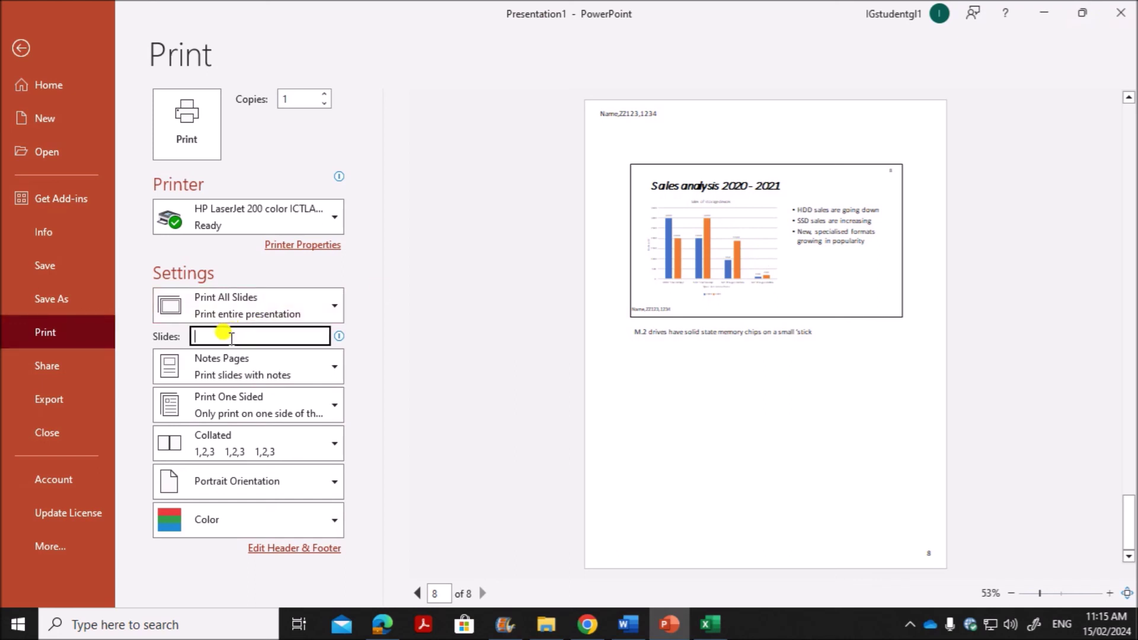
{"action": "type", "text": "8"}
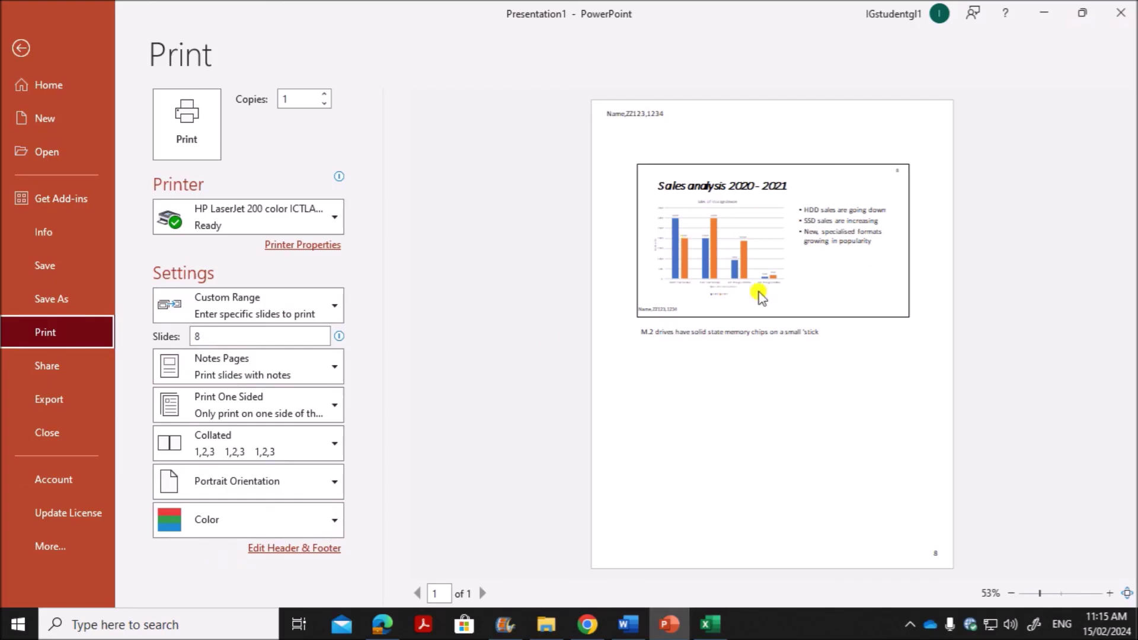
- Clear the slide range to print the whole presentation and choose the 4 Slides Horizontal handout layout
{"action": "left_click_drag", "start_coordinate": [216, 336], "coordinate": [191, 337]}
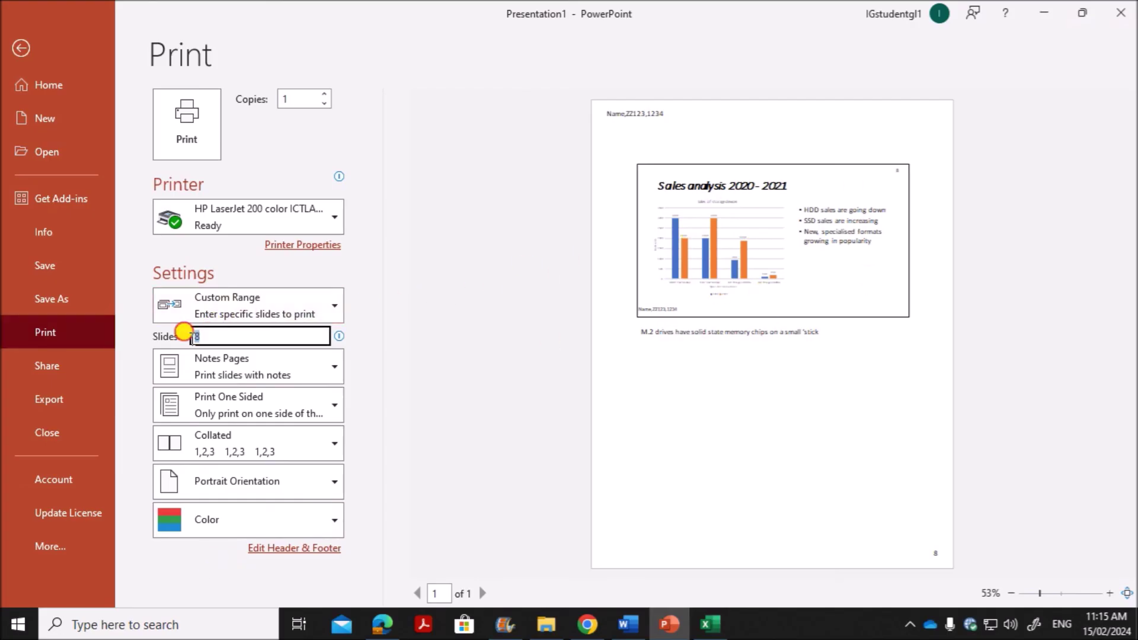
{"action": "key", "text": "BackSpace"}
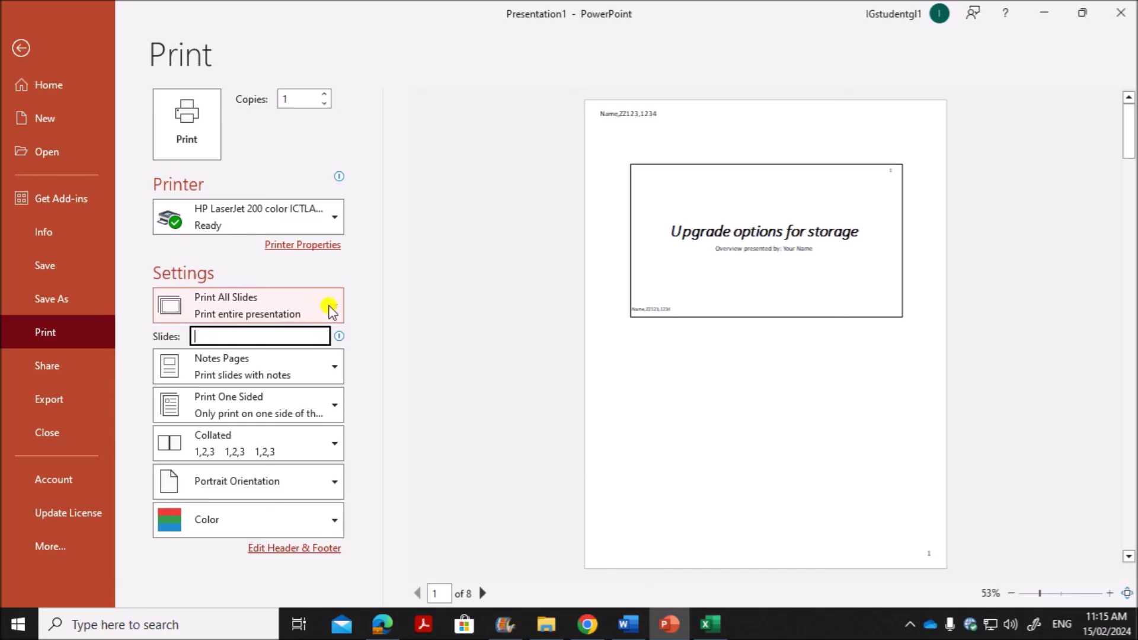
{"action": "left_click", "coordinate": [333, 373]}
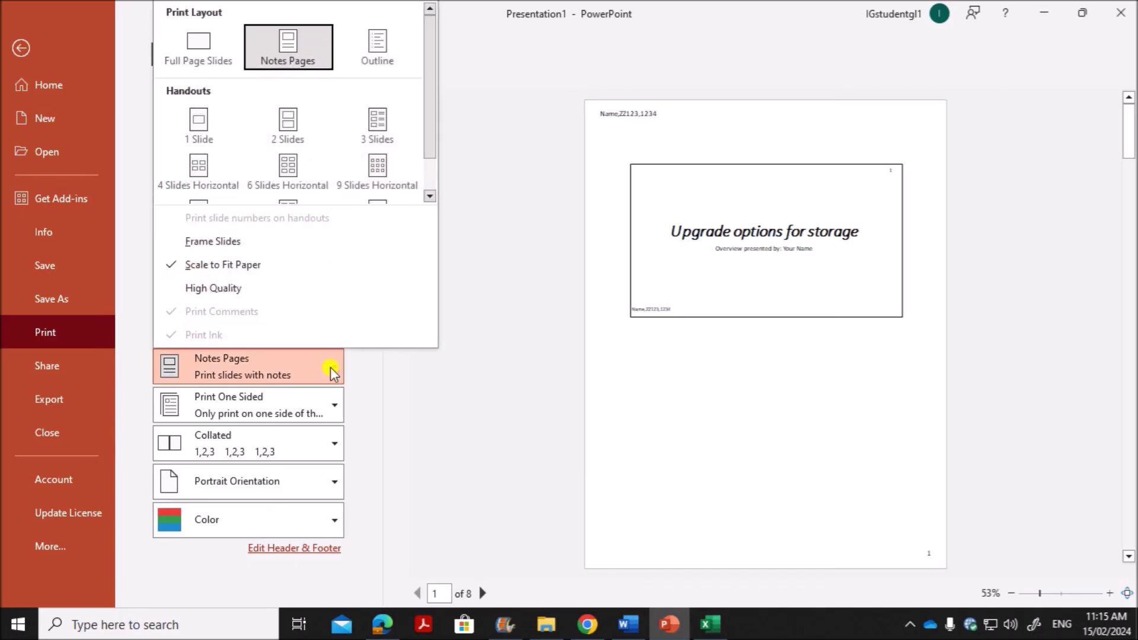
{"action": "left_click_drag", "start_coordinate": [430, 137], "coordinate": [426, 171]}
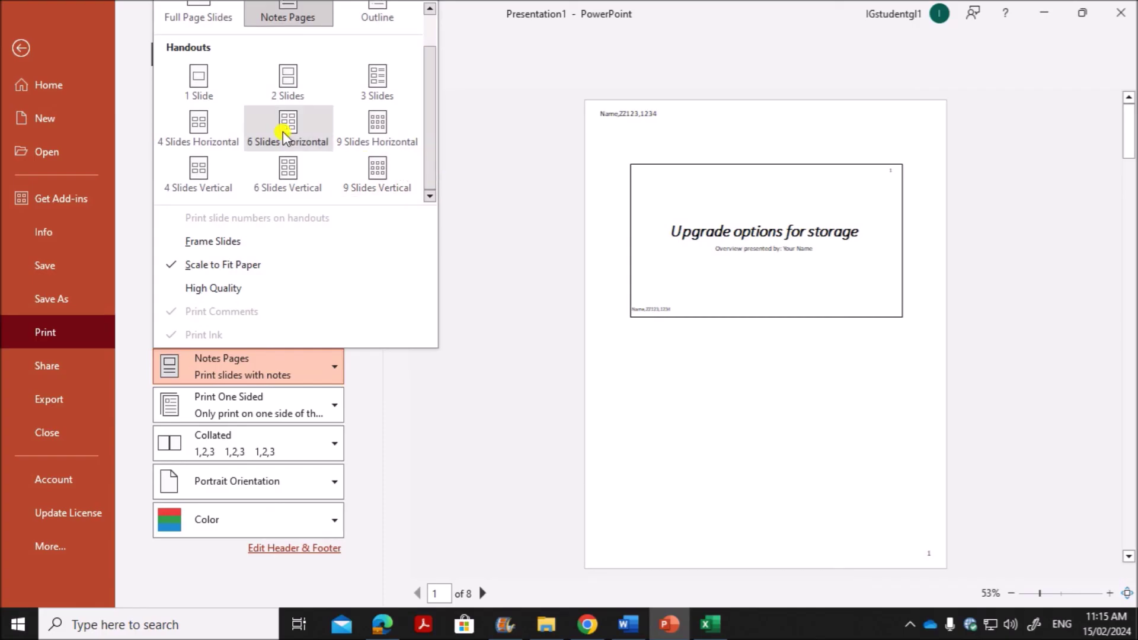
{"action": "left_click", "coordinate": [218, 137]}
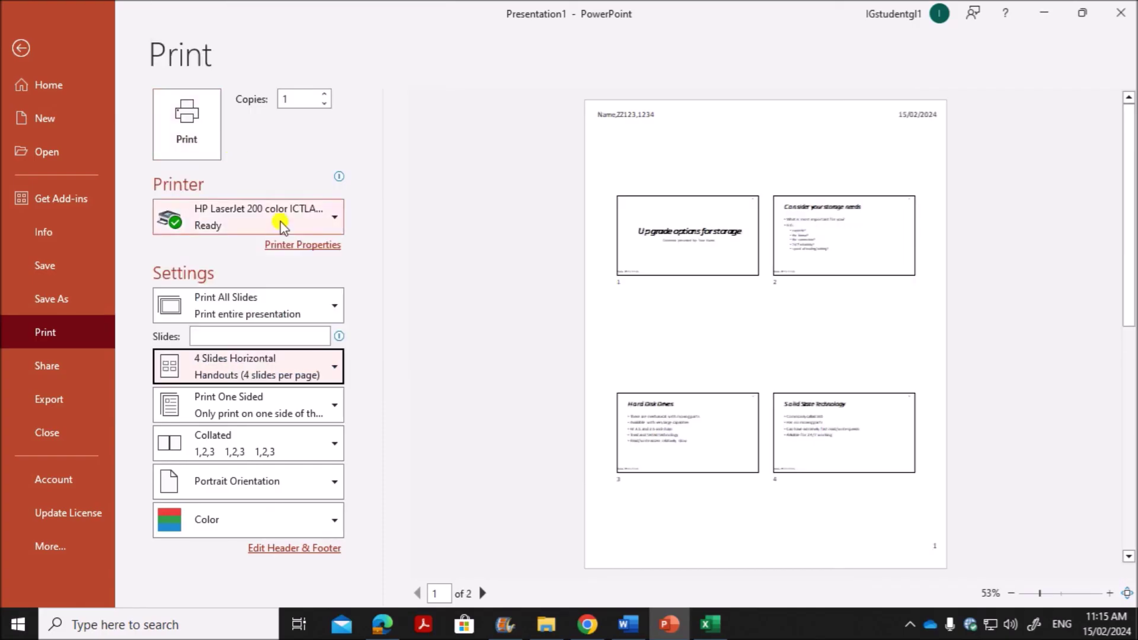
- Set the handouts to landscape orientation and check the print setup against question 32 in the PDF
{"action": "left_click", "coordinate": [291, 486]}
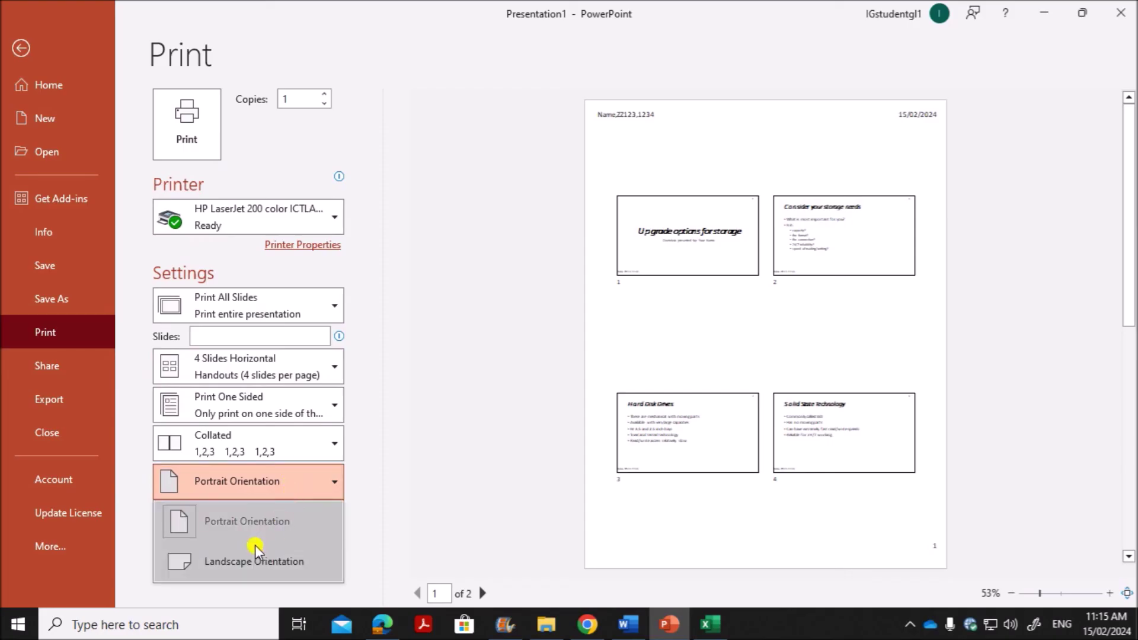
{"action": "left_click", "coordinate": [244, 563]}
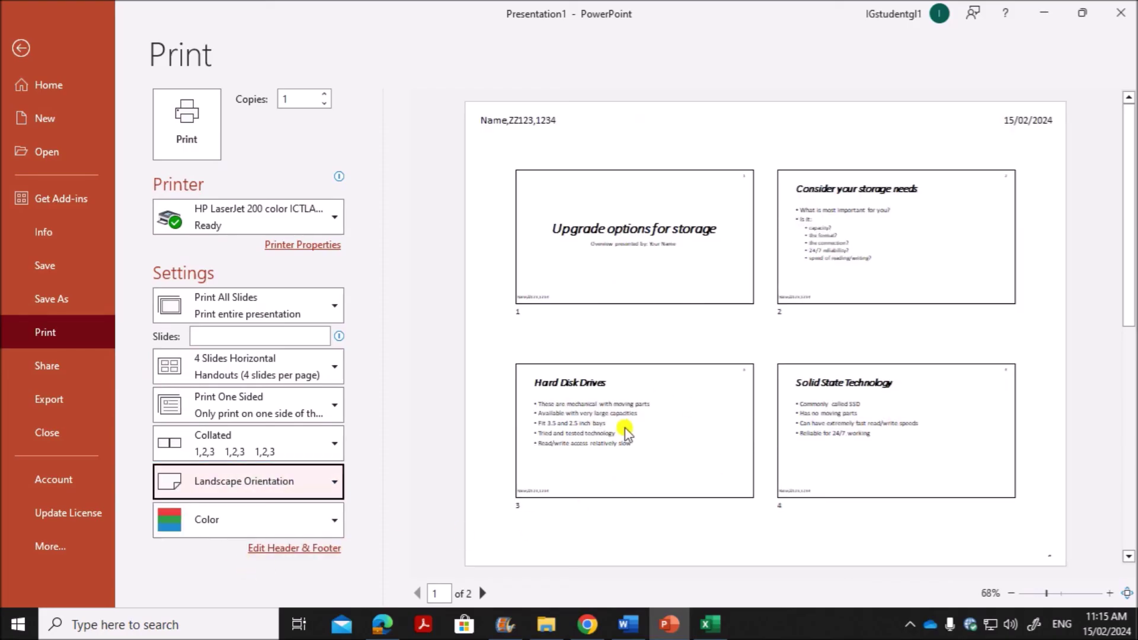
{"action": "left_click", "coordinate": [379, 625]}
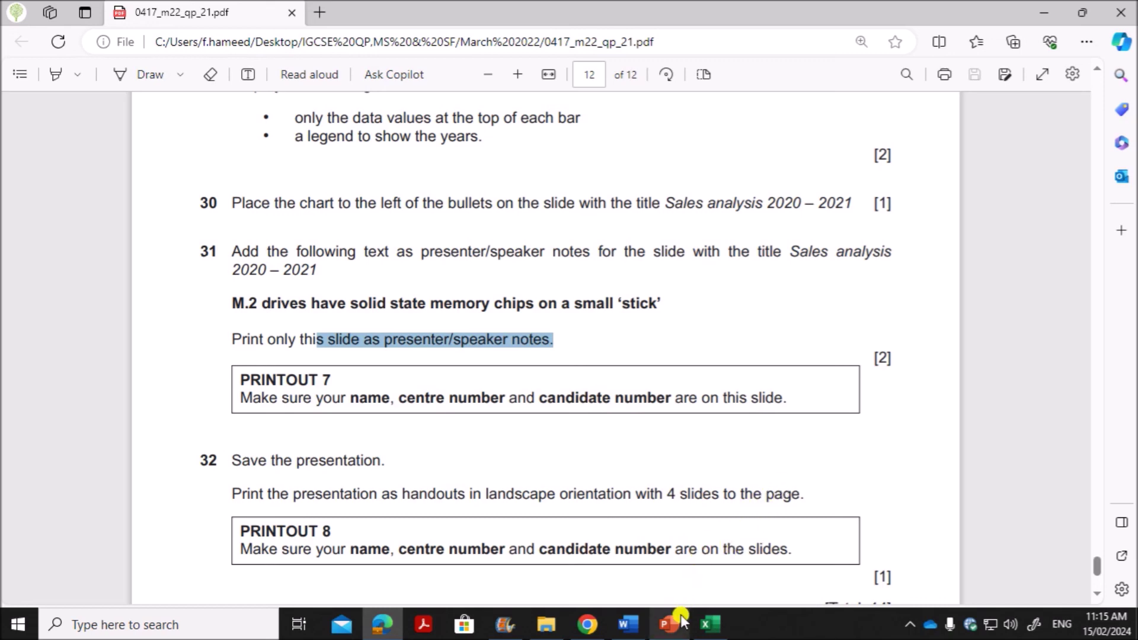
{"action": "mouse_move", "coordinate": [683, 621]}
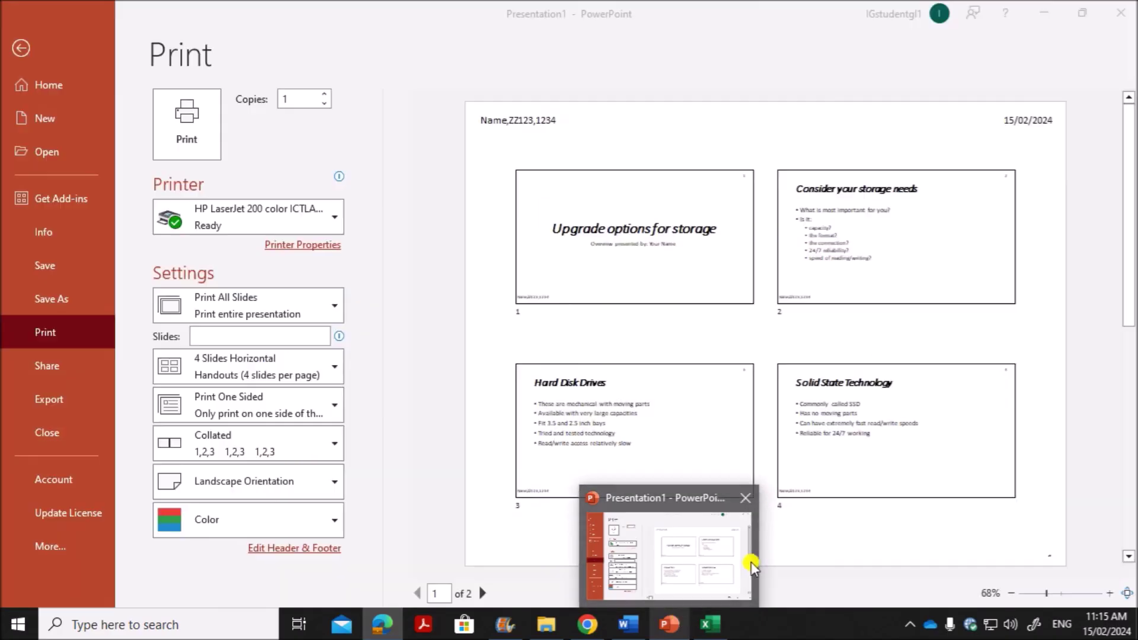